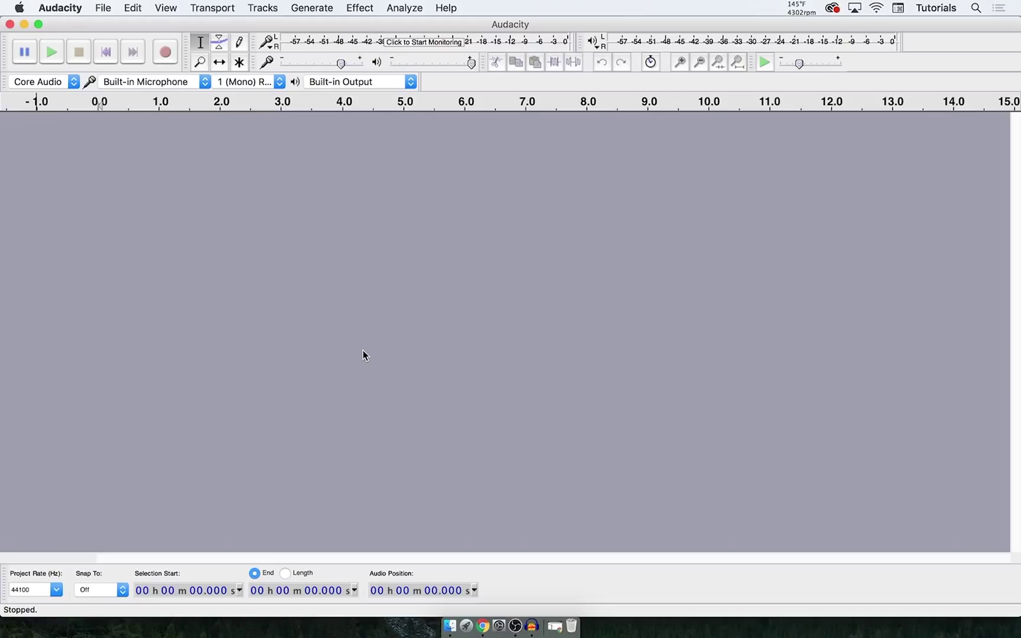
# Review the recording input devices, keeping Built-in Microphone unchanged.
pyautogui.click(172, 82)
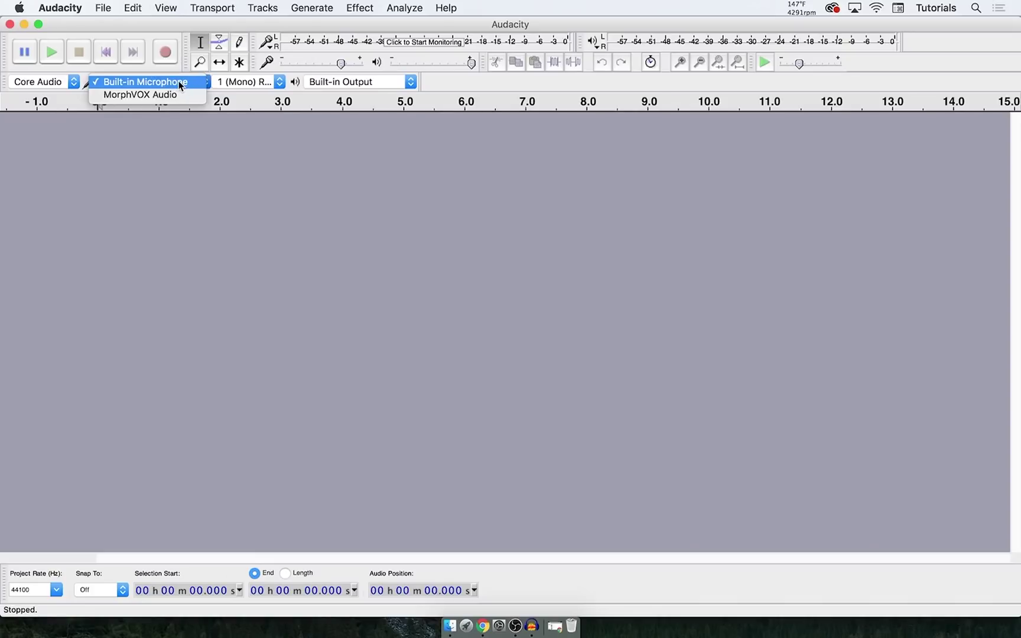
pyautogui.click(176, 153)
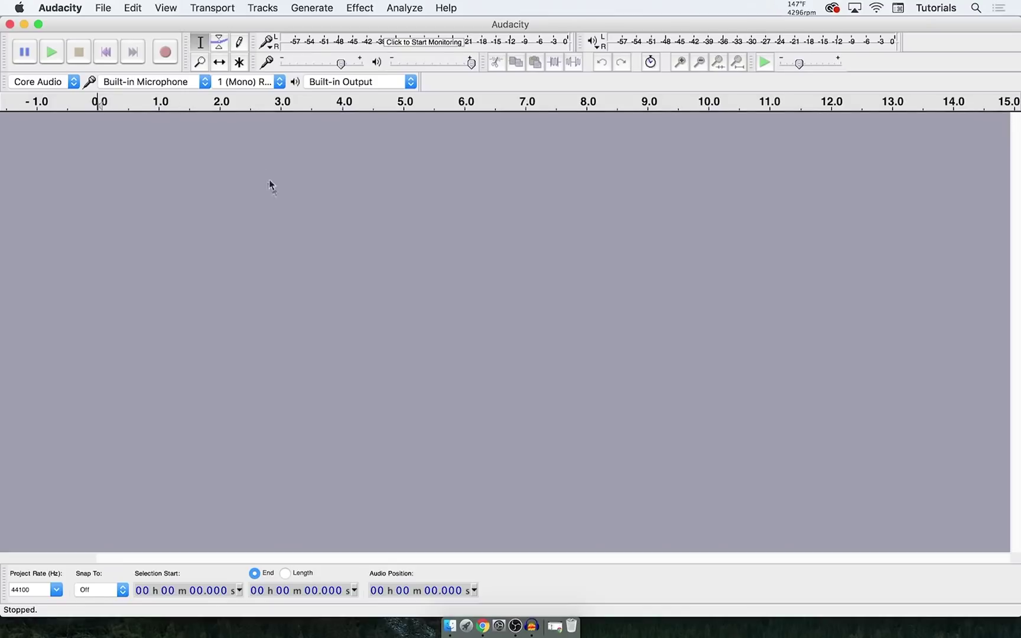
pyautogui.click(179, 82)
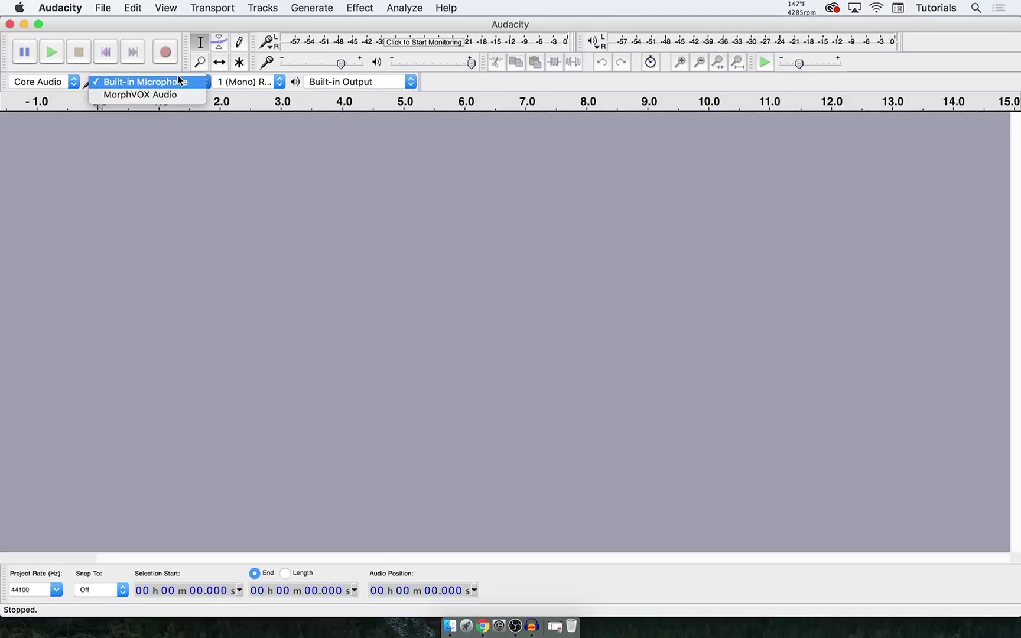
pyautogui.click(179, 93)
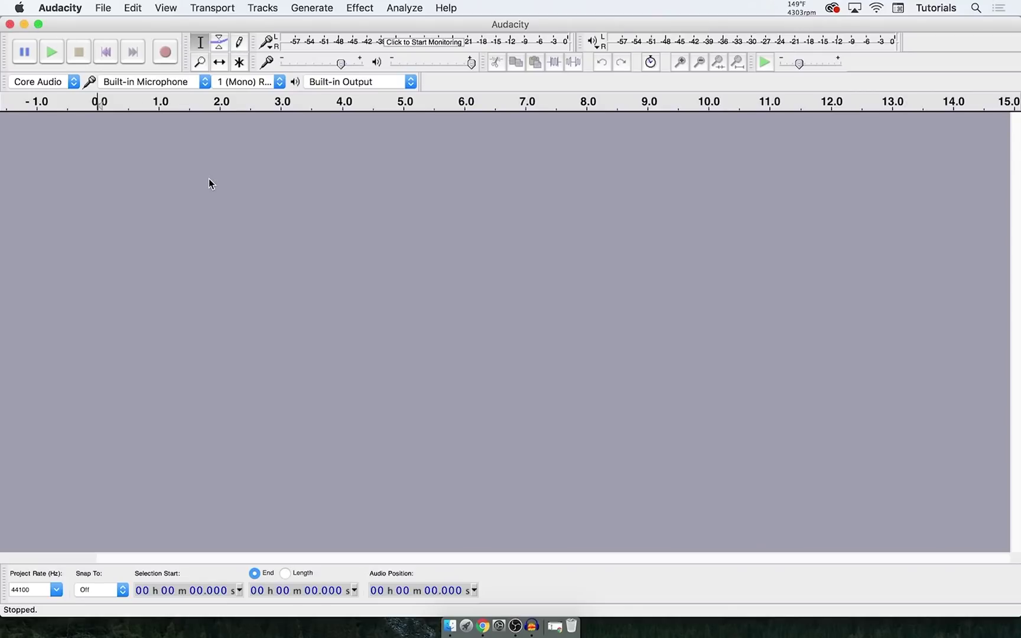
# Close the project, quit Audacity from the Dock, and relaunch it from Launchpad.
pyautogui.click(9, 24)
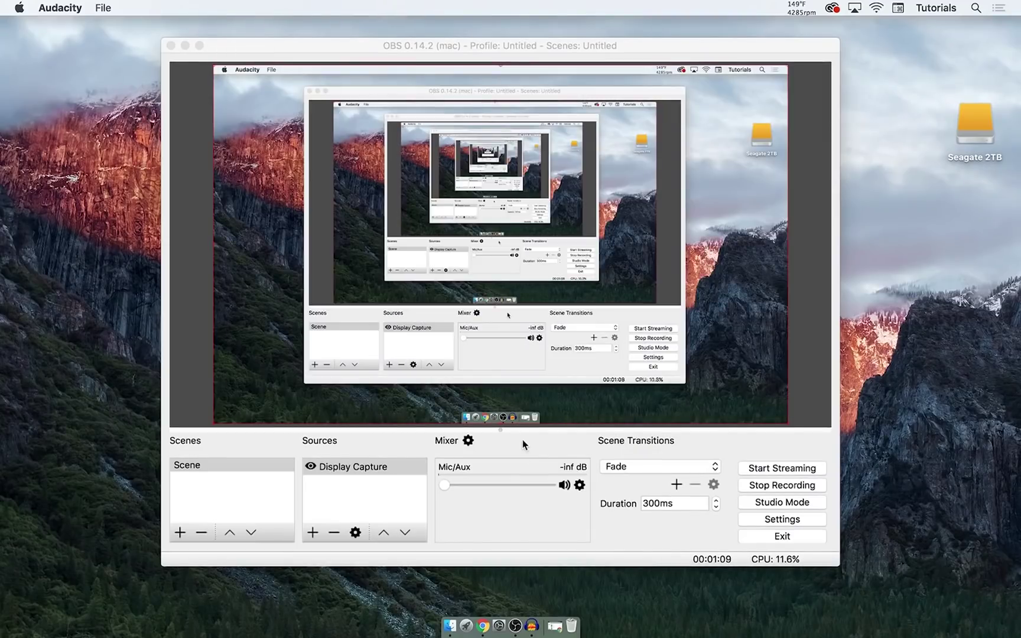
pyautogui.rightClick(532, 630)
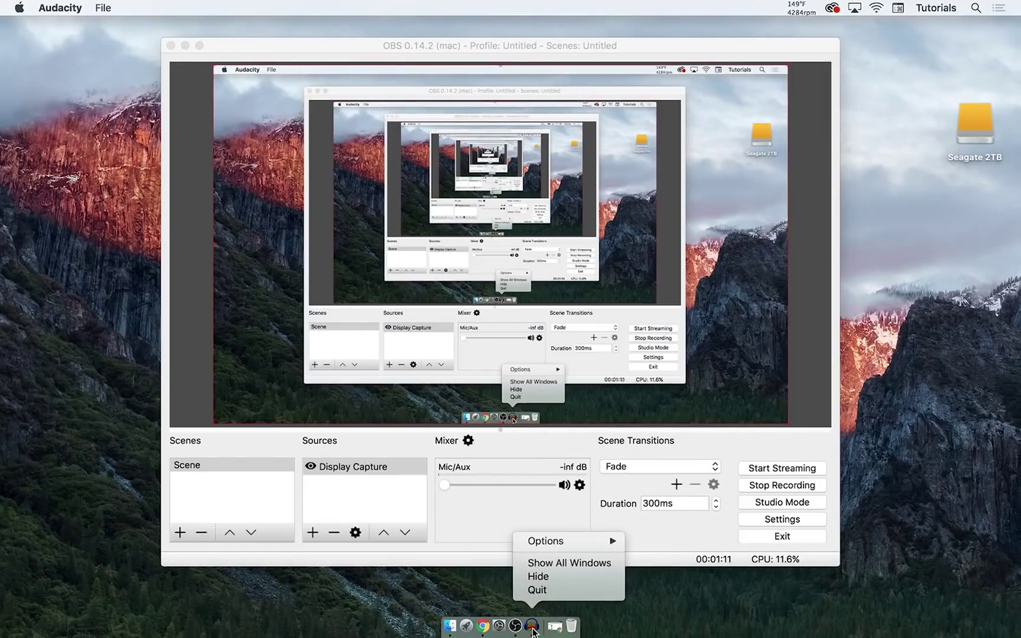
pyautogui.click(534, 593)
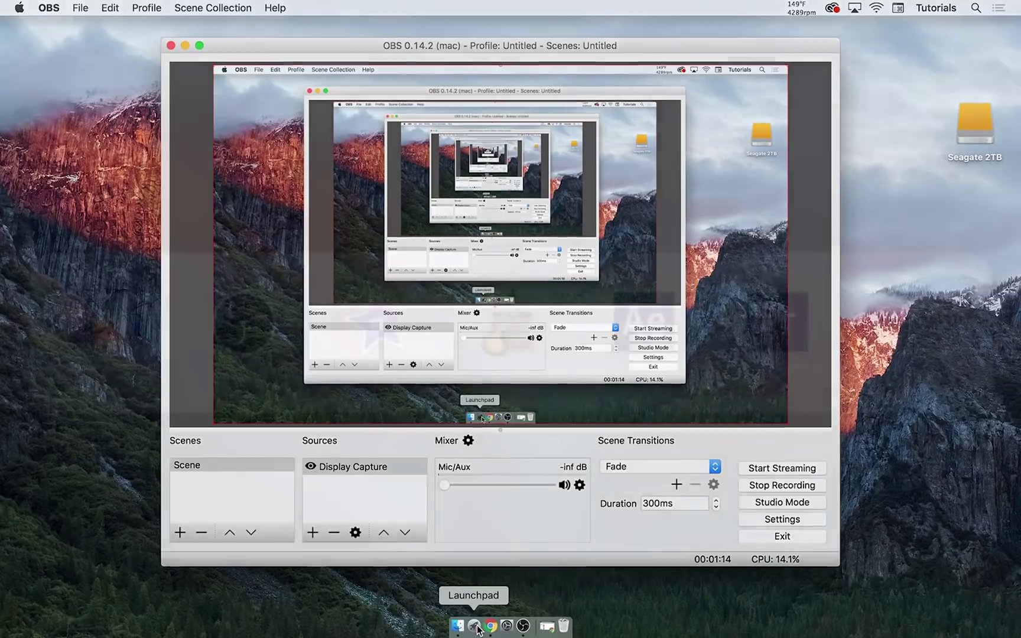
pyautogui.click(481, 629)
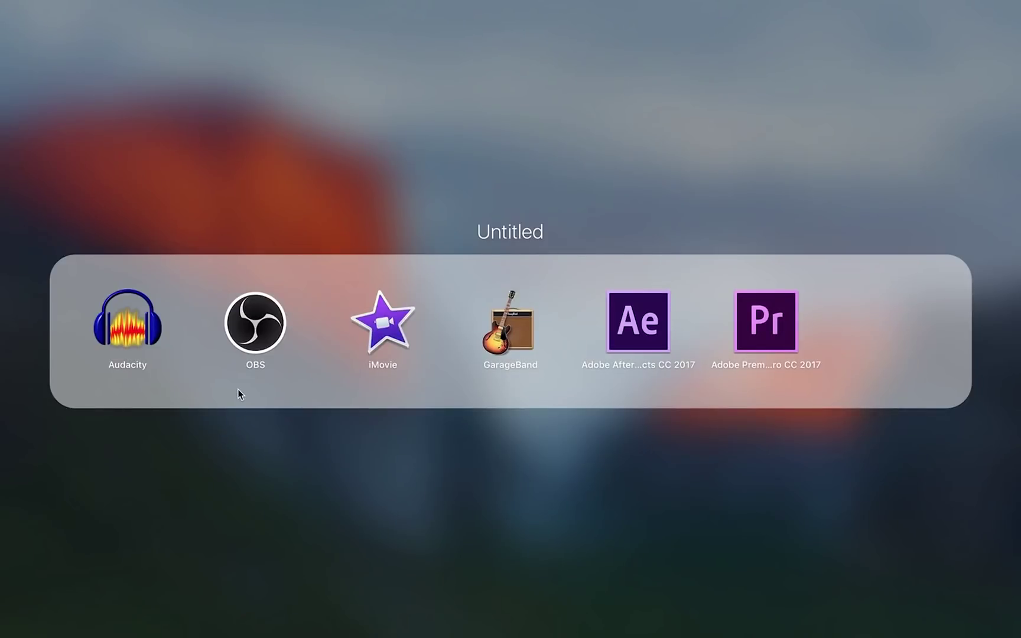
pyautogui.click(126, 332)
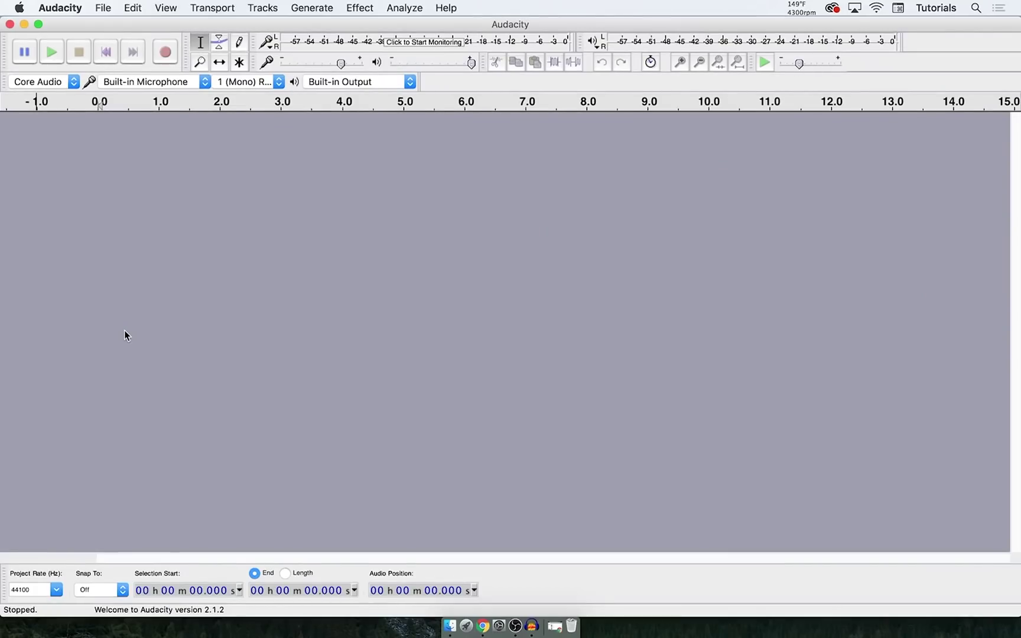
# Set the recording input to Yeti Stereo Microphone, leaving playback on Built-in Output.
pyautogui.click(183, 81)
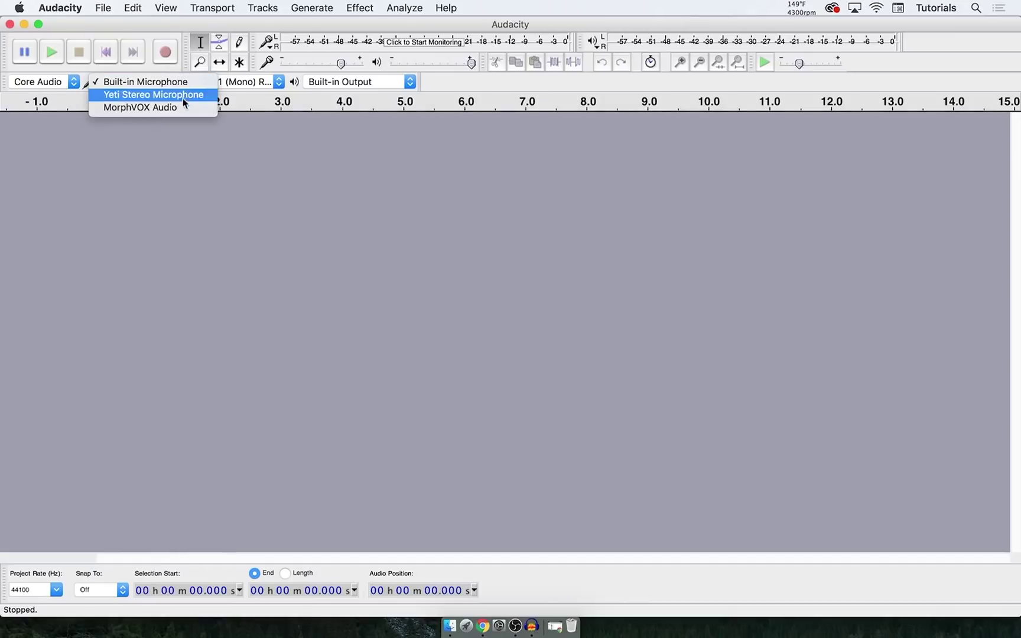
pyautogui.click(181, 96)
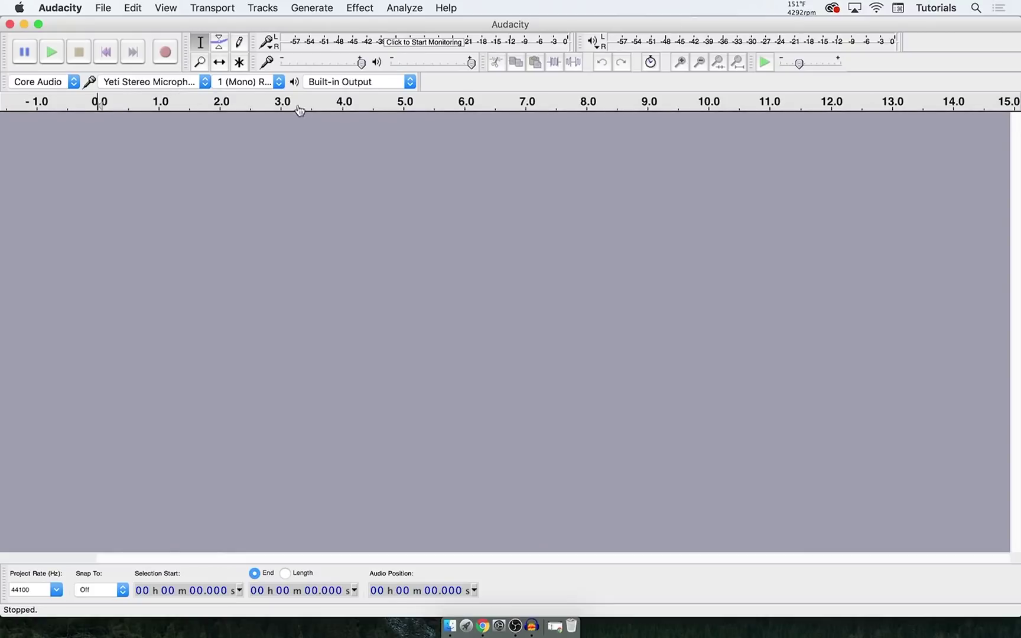
pyautogui.click(387, 83)
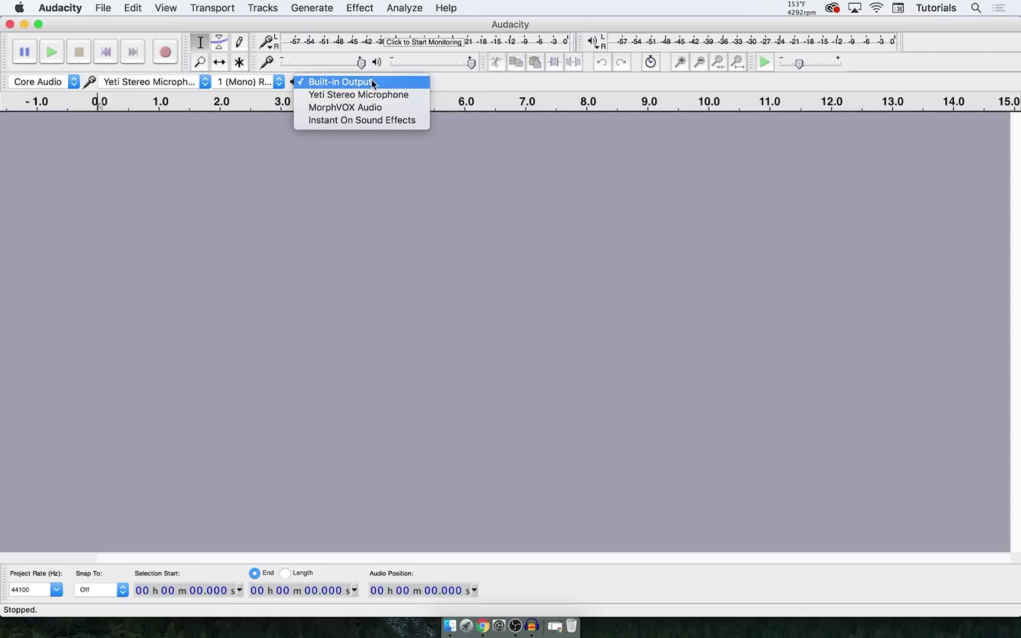
pyautogui.click(342, 83)
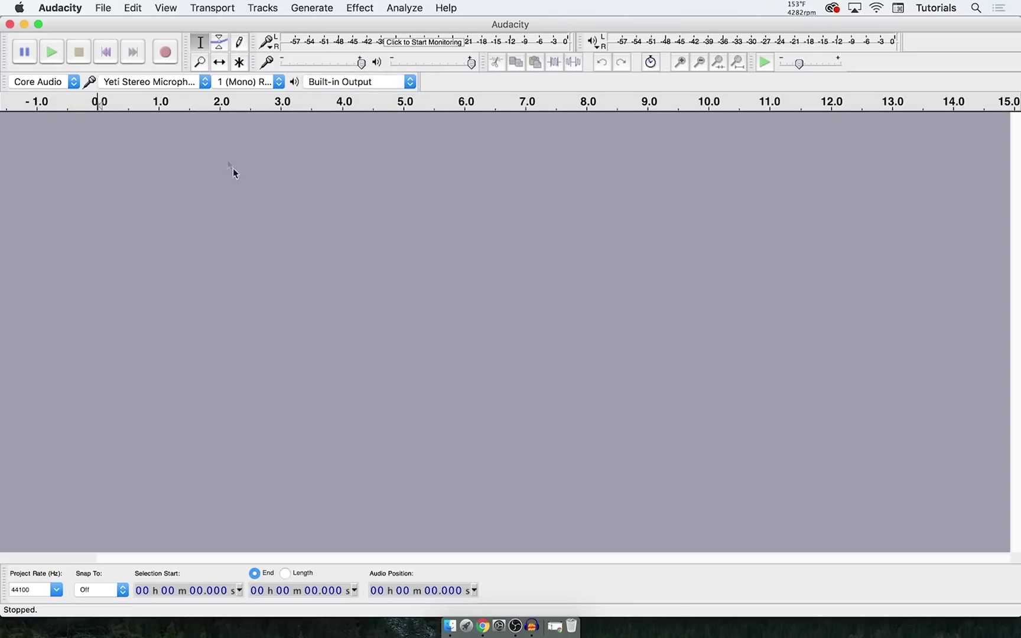
# Record a take, delete its track, then record a fresh five-second voice take.
pyautogui.click(165, 52)
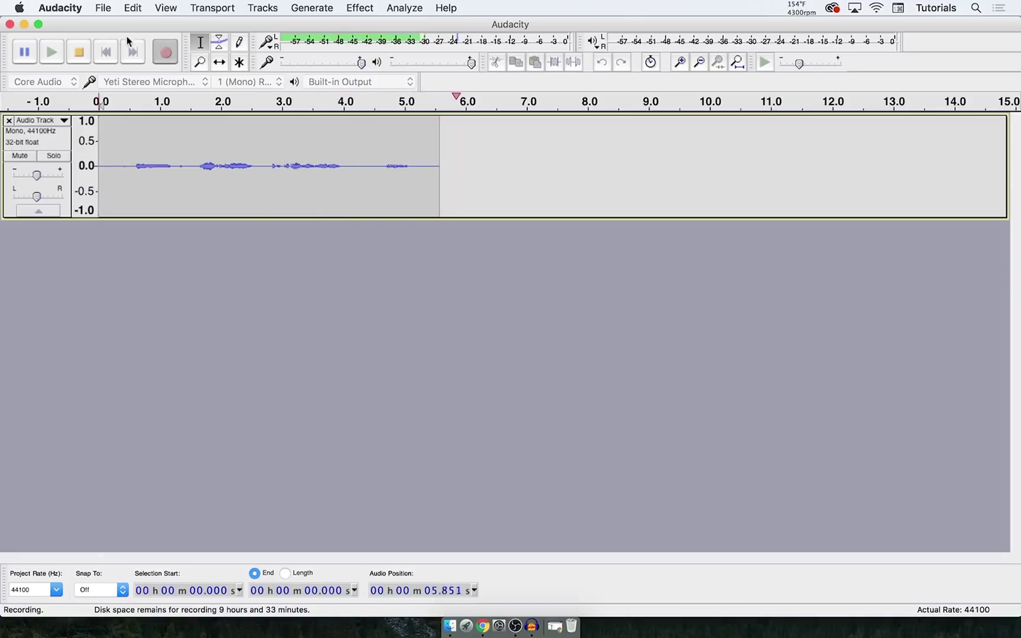
pyautogui.click(80, 55)
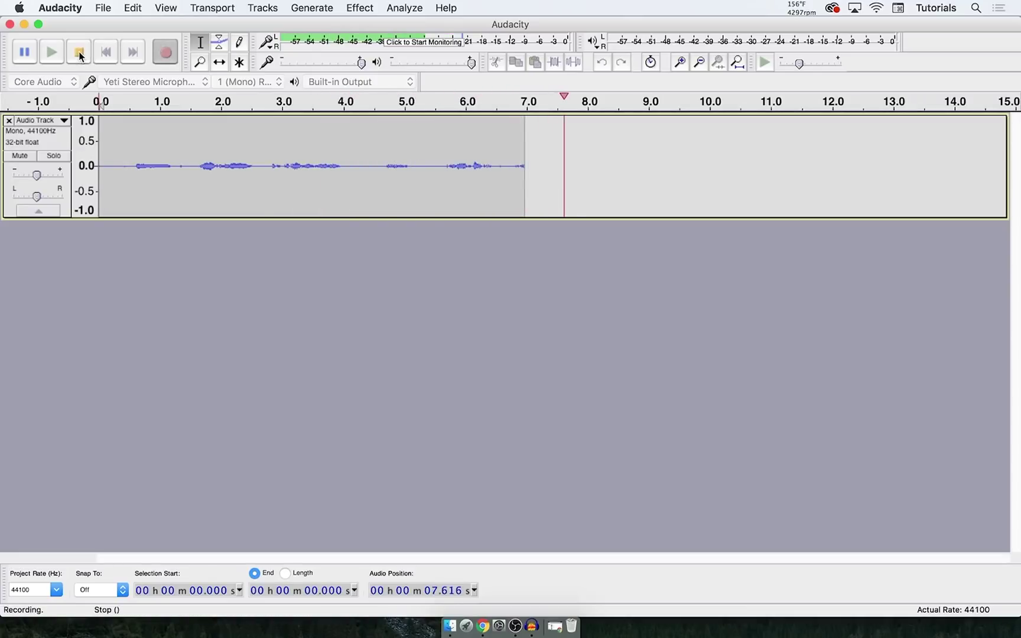
pyautogui.click(9, 121)
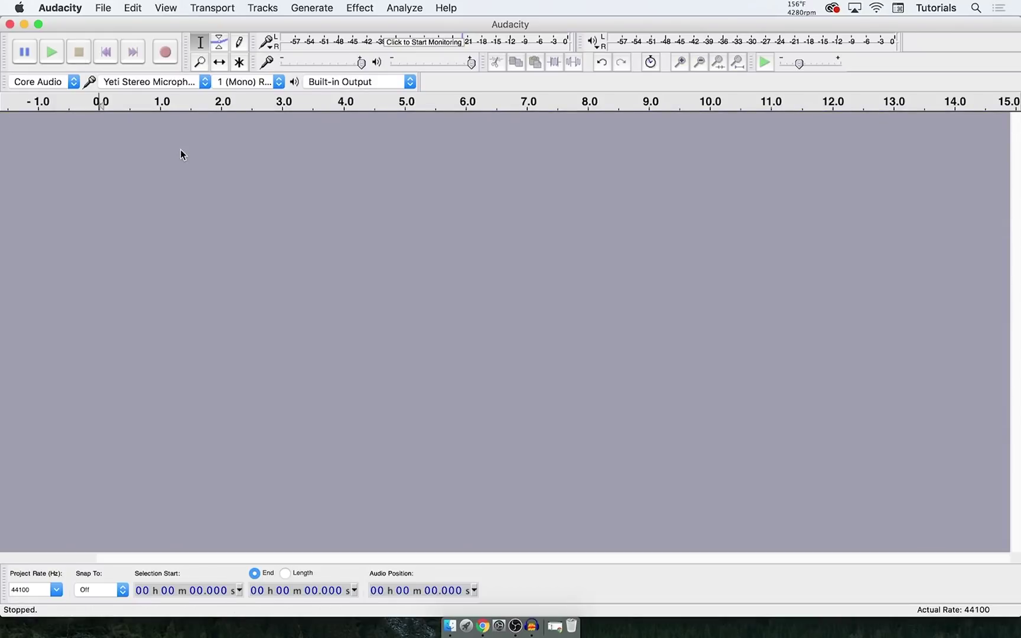
pyautogui.click(166, 55)
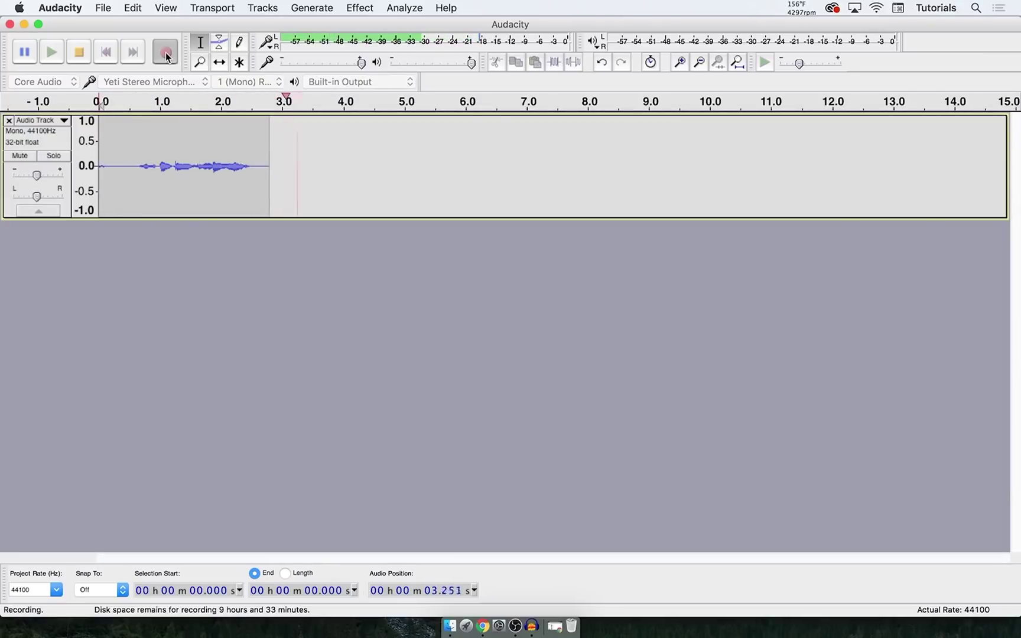
pyautogui.click(79, 52)
pyautogui.click(107, 8)
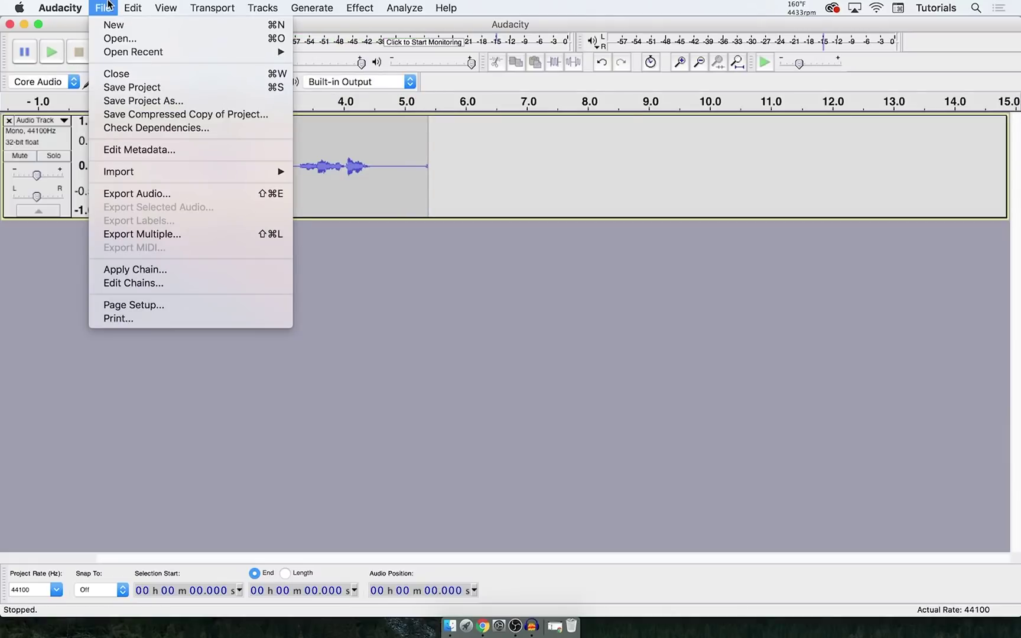
# Export the audio as MP3 file 'Untitled' into Documents, accepting empty metadata.
pyautogui.click(242, 194)
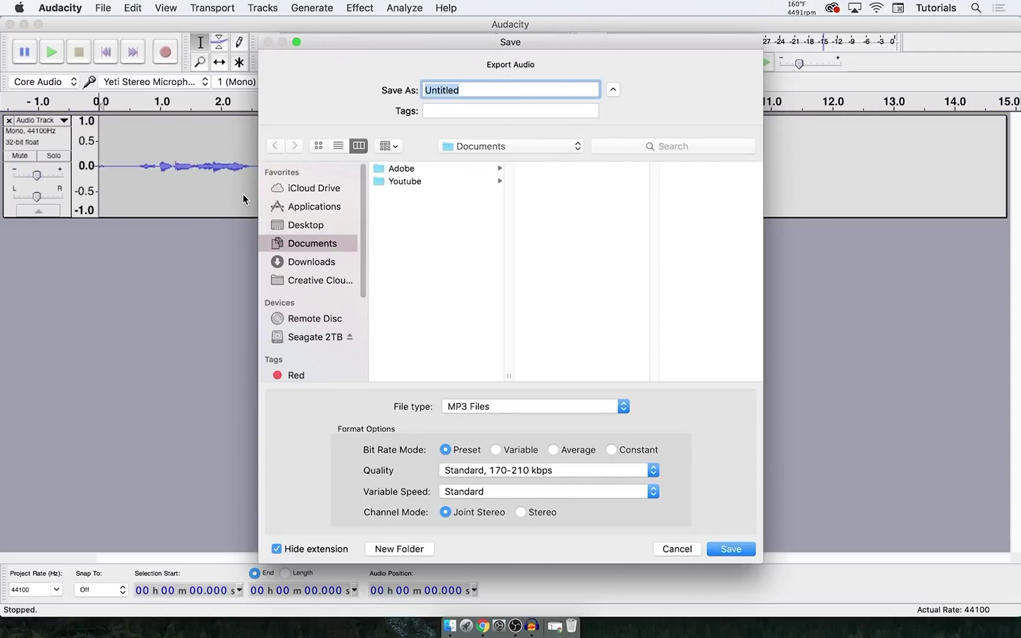
pyautogui.click(603, 407)
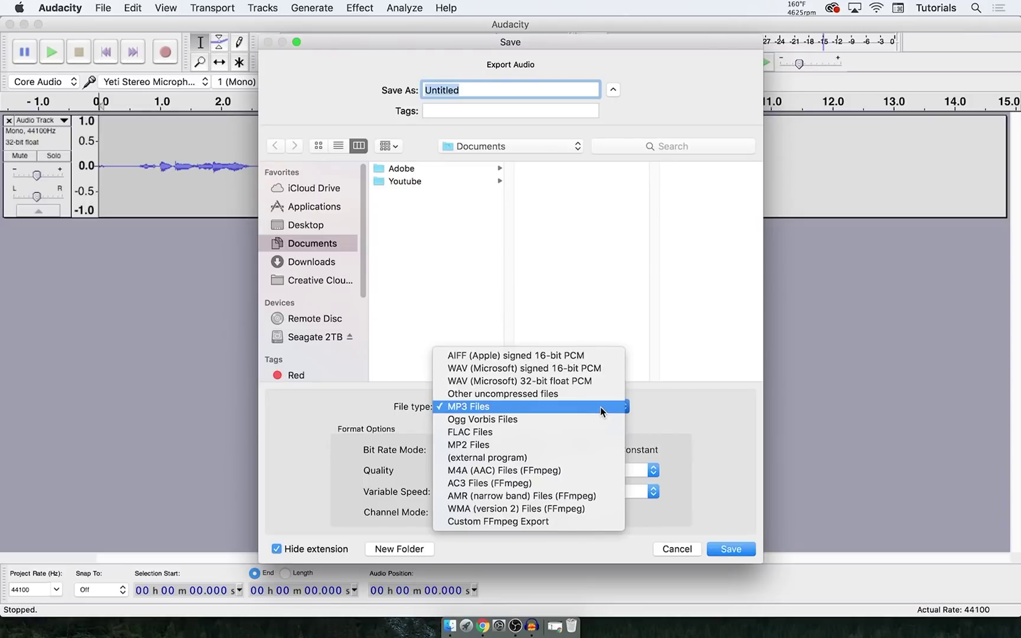
pyautogui.click(601, 407)
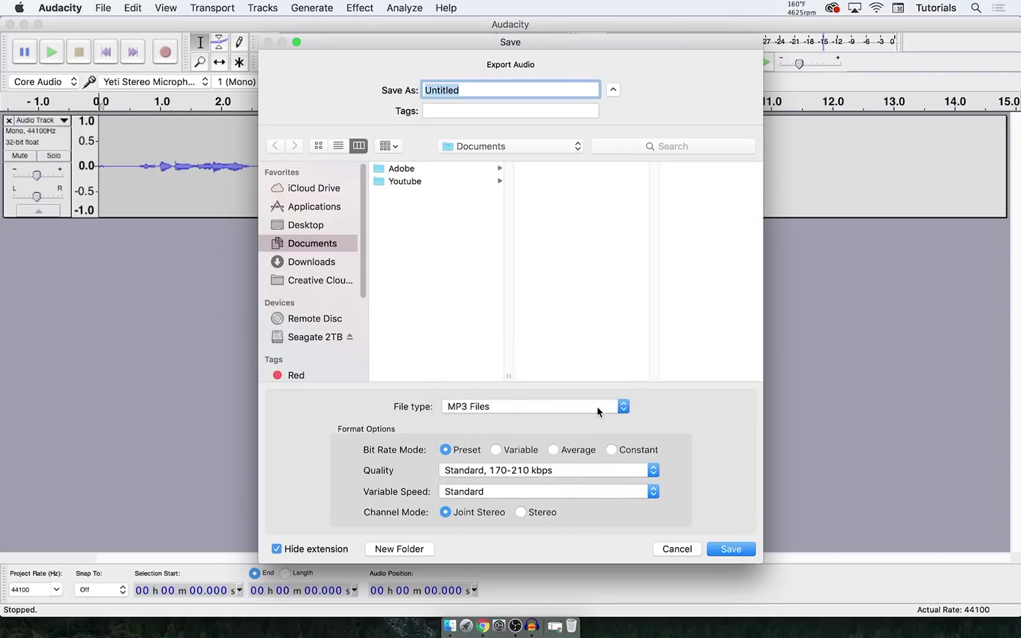
pyautogui.click(513, 406)
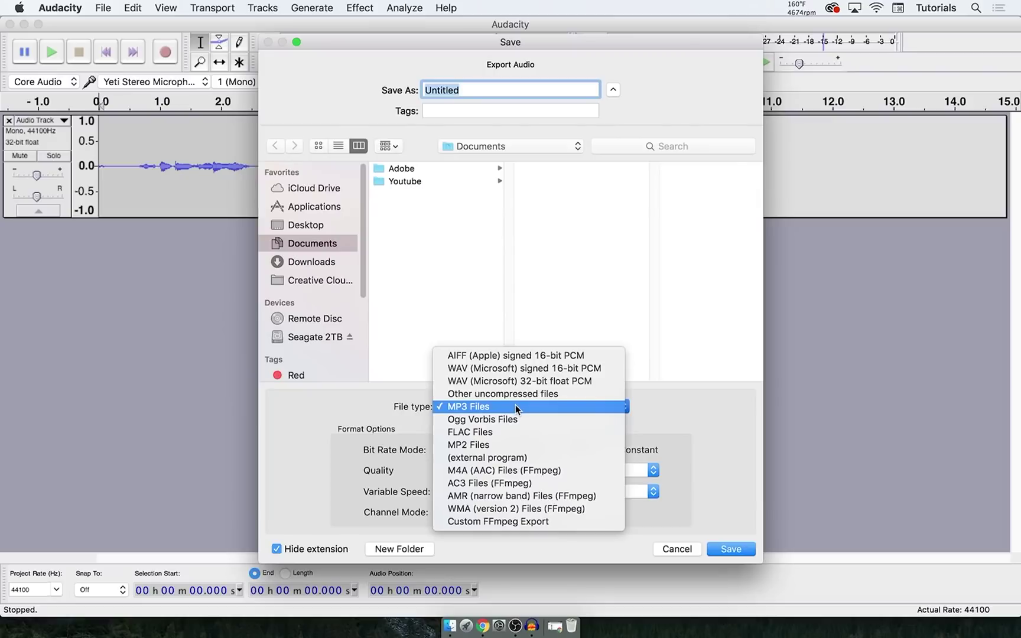
pyautogui.click(526, 406)
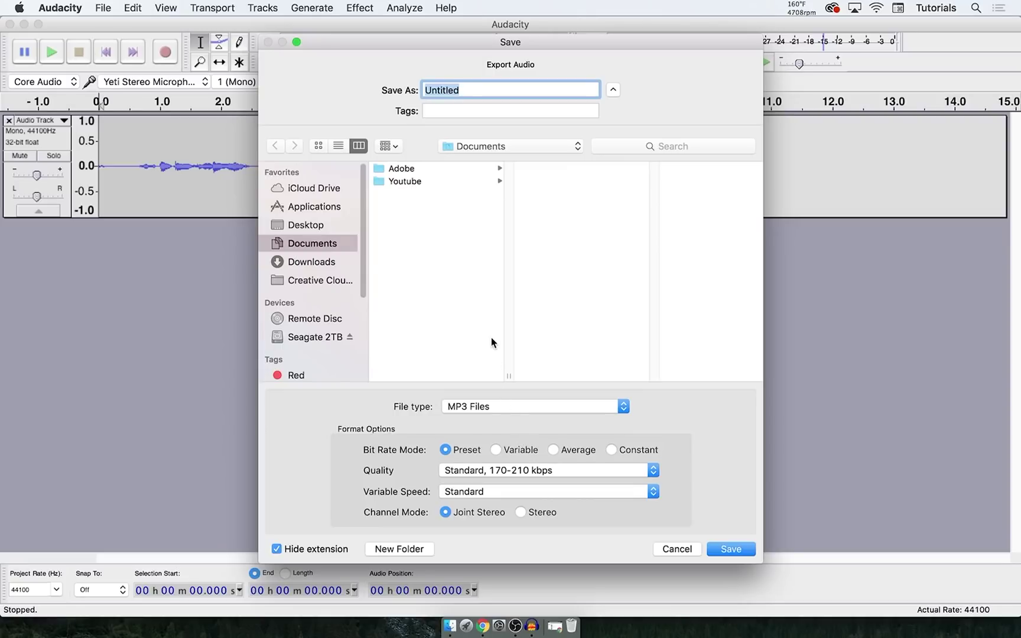
pyautogui.click(732, 549)
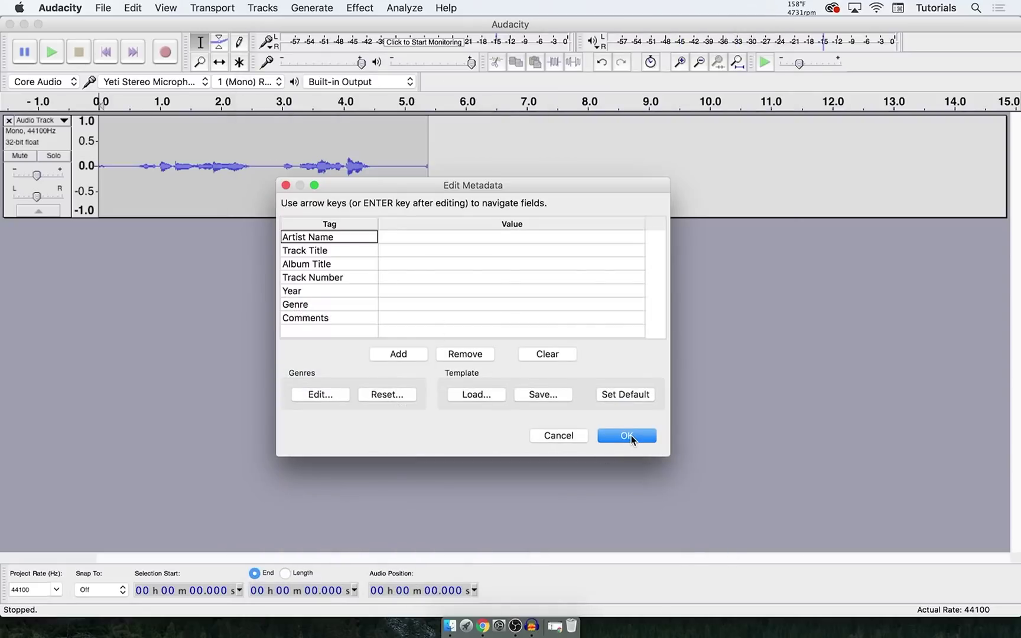
pyautogui.click(627, 436)
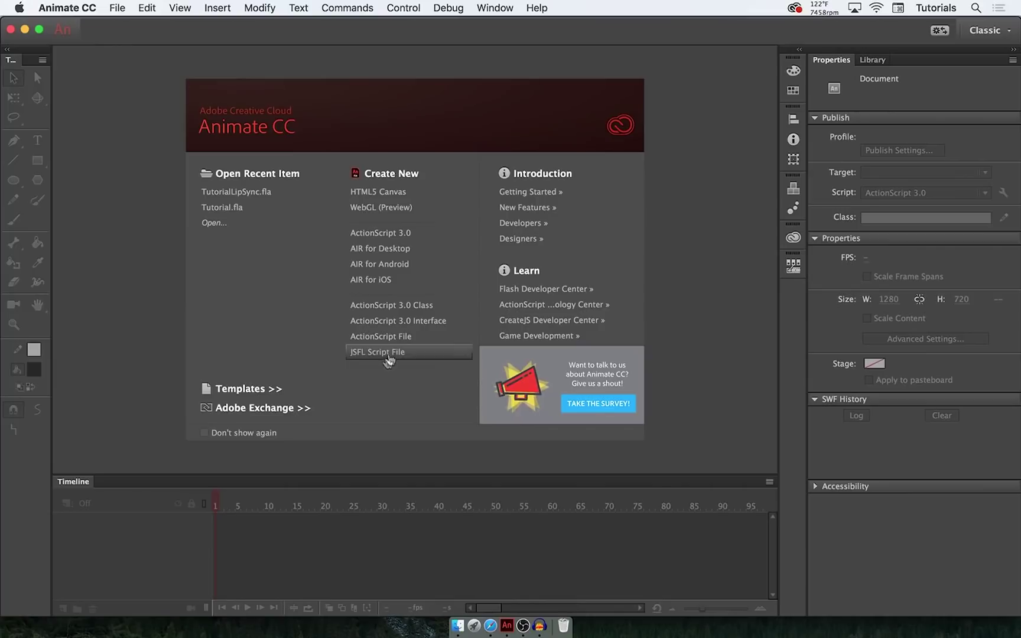
# Create a new ActionScript 3.0 document and paint a U-shaped brush stroke on it.
pyautogui.click(437, 234)
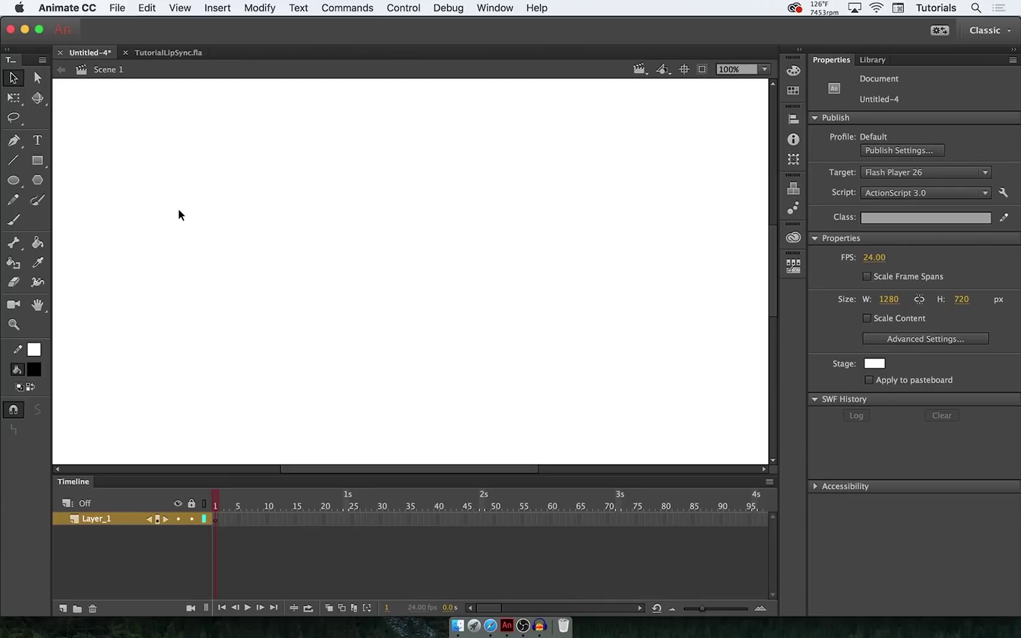
pyautogui.click(13, 219)
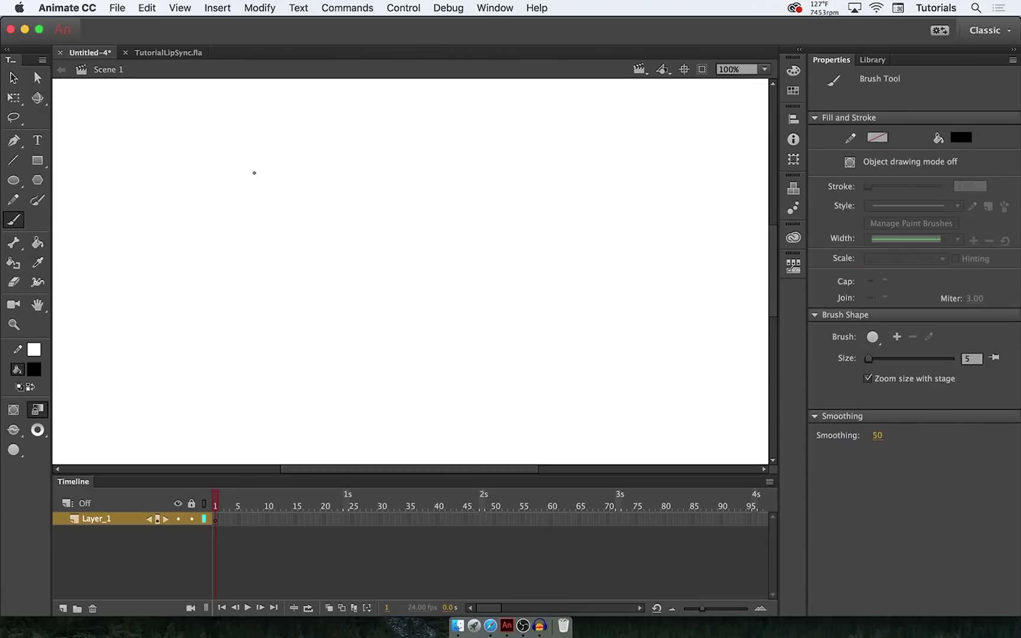
pyautogui.moveTo(254, 172)
pyautogui.mouseDown()
pyautogui.moveTo(254, 243)
pyautogui.moveTo(316, 289)
pyautogui.moveTo(363, 282)
pyautogui.moveTo(384, 254)
pyautogui.moveTo(380, 155)
pyautogui.mouseUp()
# Undo the U-shaped stroke, paint another test stroke, and undo that too.
pyautogui.press('super+z')
pyautogui.moveTo(346, 151)
pyautogui.mouseDown()
pyautogui.moveTo(244, 187)
pyautogui.moveTo(266, 260)
pyautogui.moveTo(325, 262)
pyautogui.moveTo(351, 243)
pyautogui.moveTo(379, 177)
pyautogui.moveTo(348, 151)
pyautogui.mouseUp()
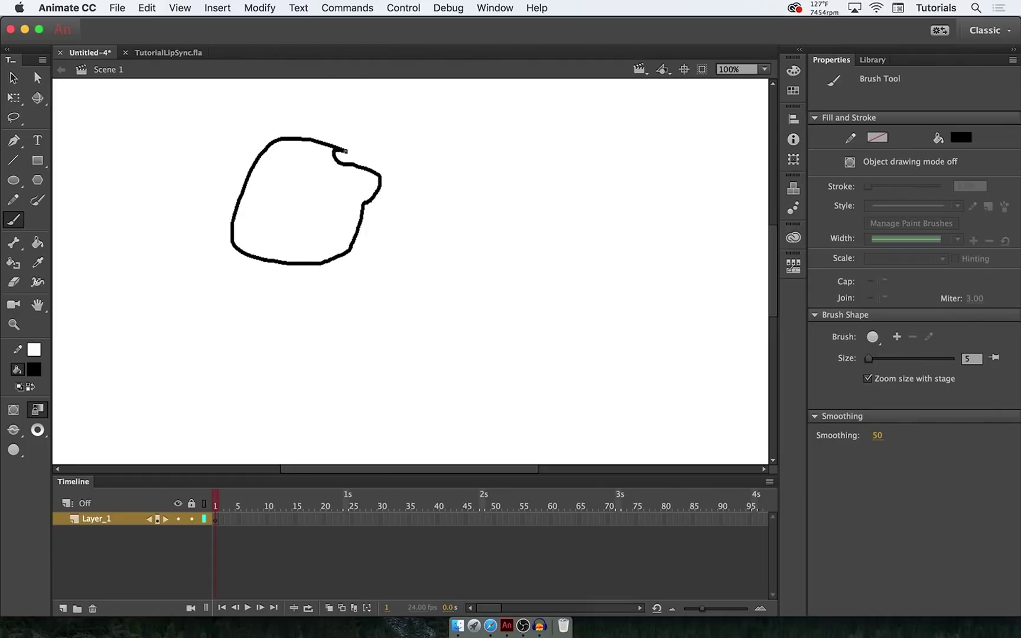
pyautogui.press('super+z')
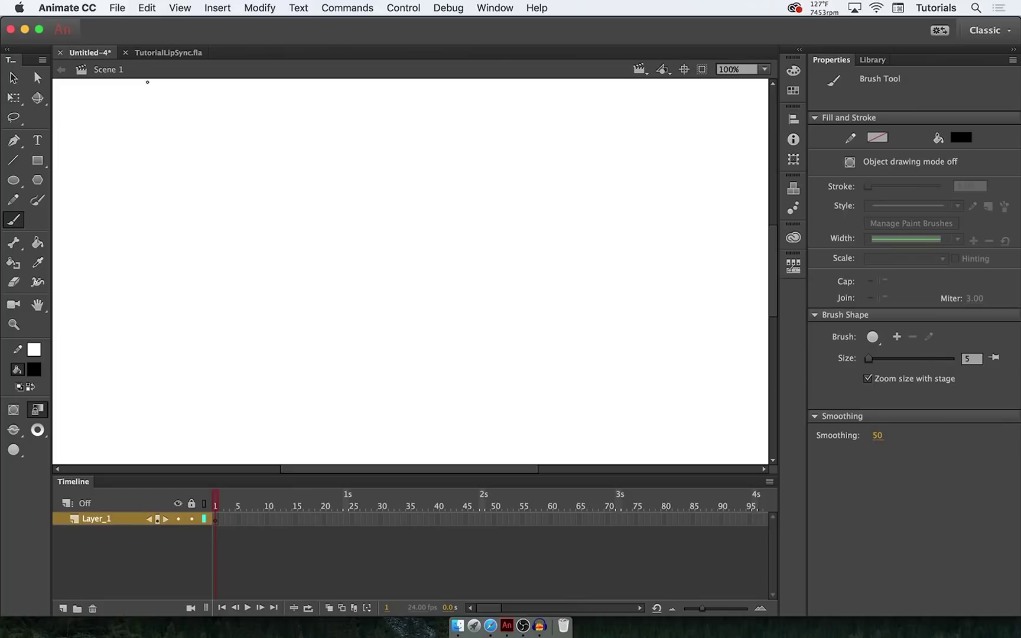
# Switch to TutorialLipSync.fla and toggle the monkey head layer's visibility off and on.
pyautogui.click(159, 53)
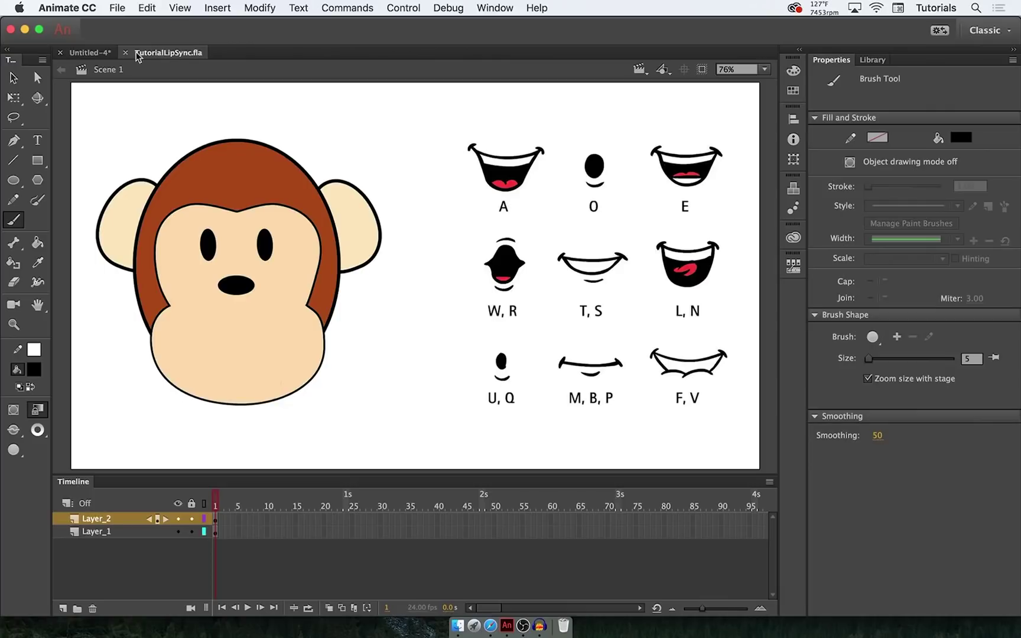
pyautogui.click(13, 78)
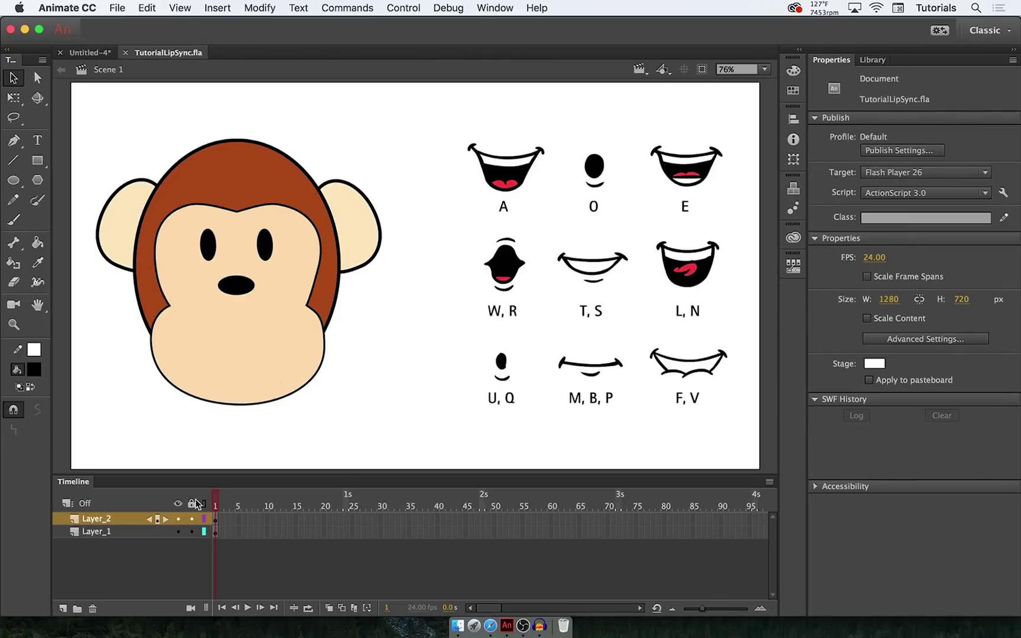
pyautogui.click(174, 533)
pyautogui.click(180, 530)
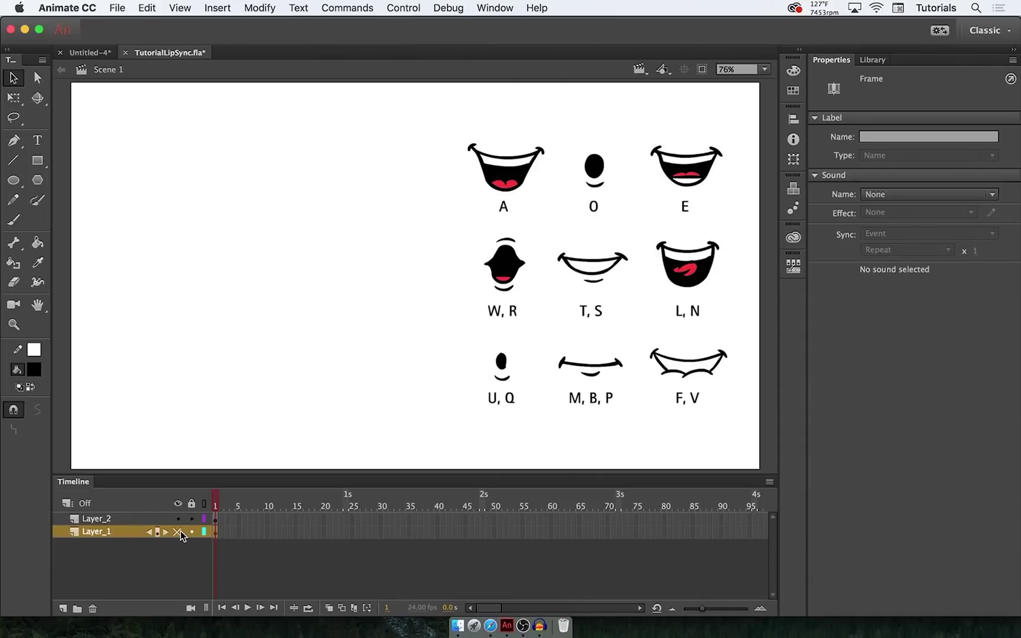
pyautogui.click(180, 531)
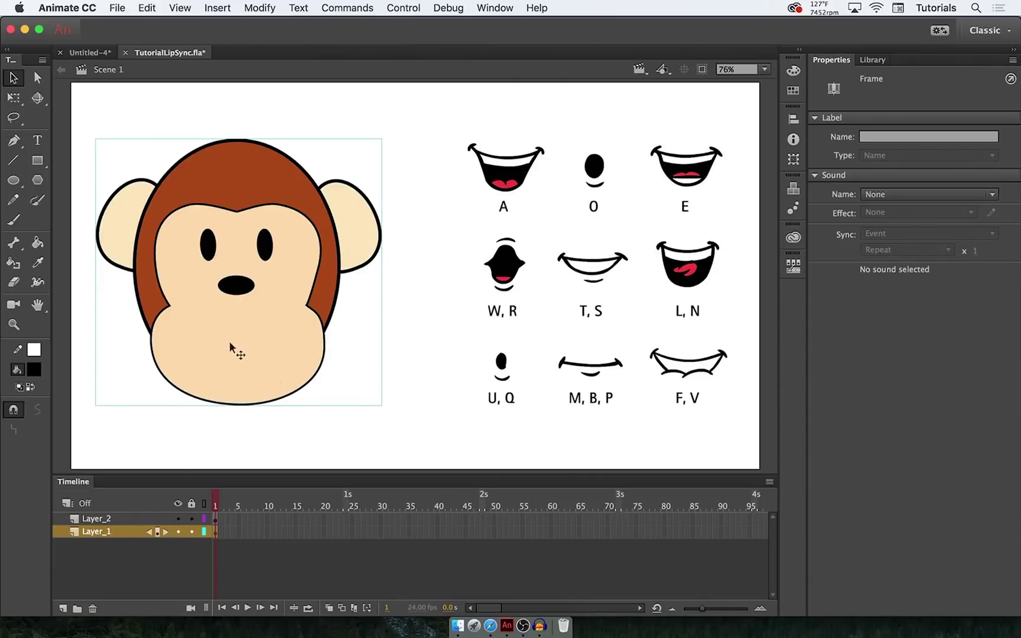
# Toggle the mouth chart layer's visibility, then select and deselect the chart image.
pyautogui.click(177, 519)
pyautogui.click(177, 519)
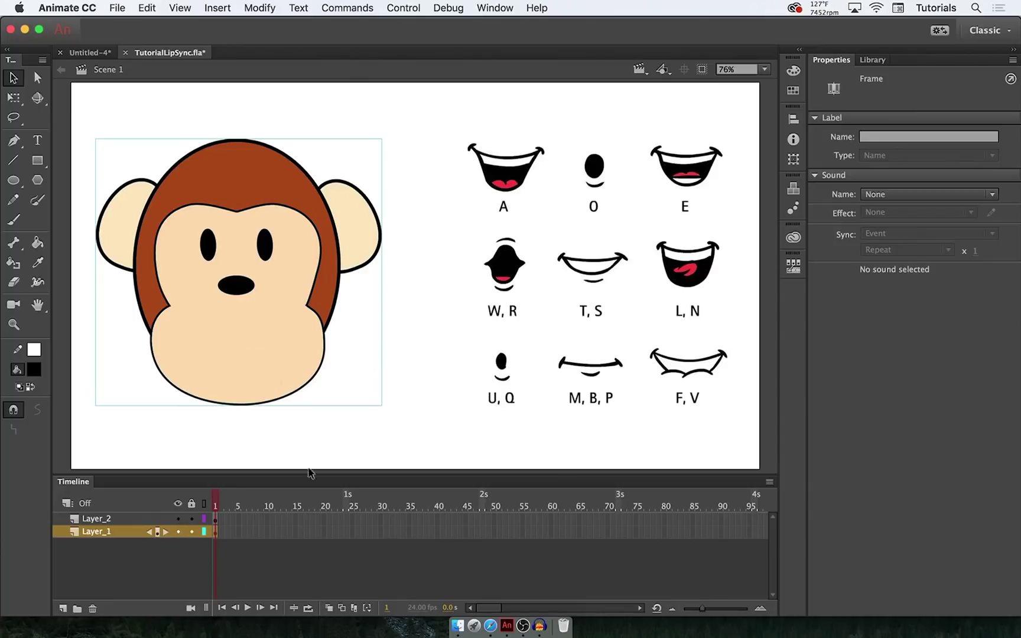
pyautogui.click(588, 335)
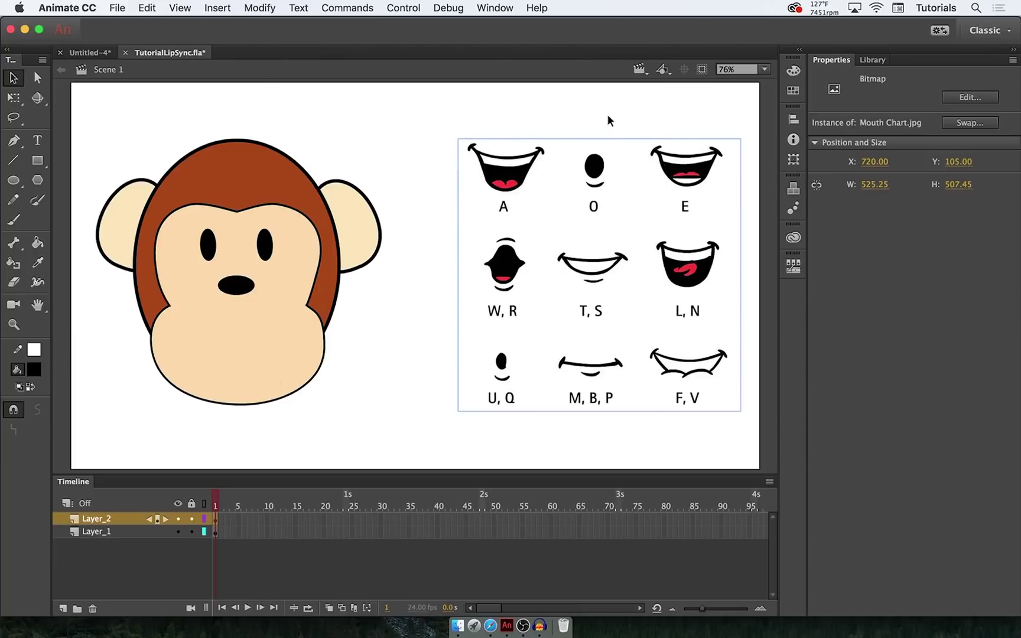
pyautogui.click(379, 126)
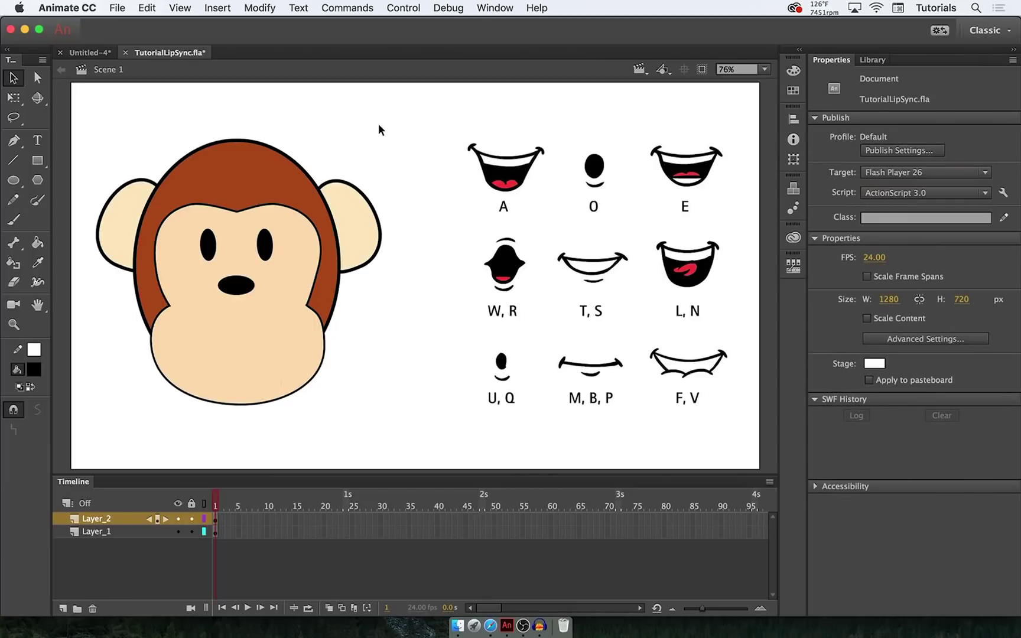
# Add a new layer and rename it 'Mouth'.
pyautogui.click(63, 609)
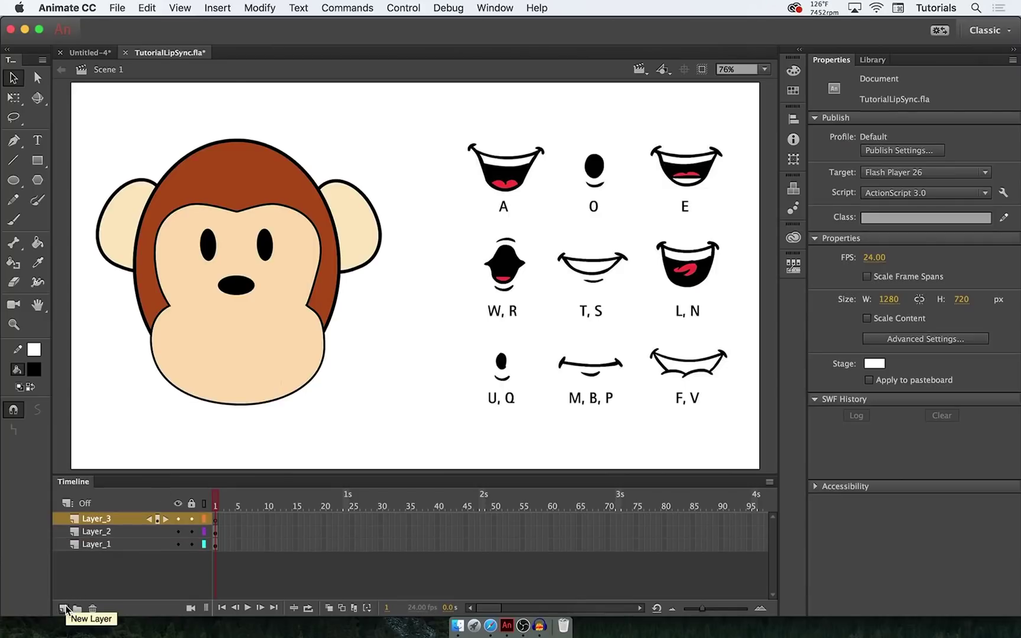
pyautogui.doubleClick(107, 519)
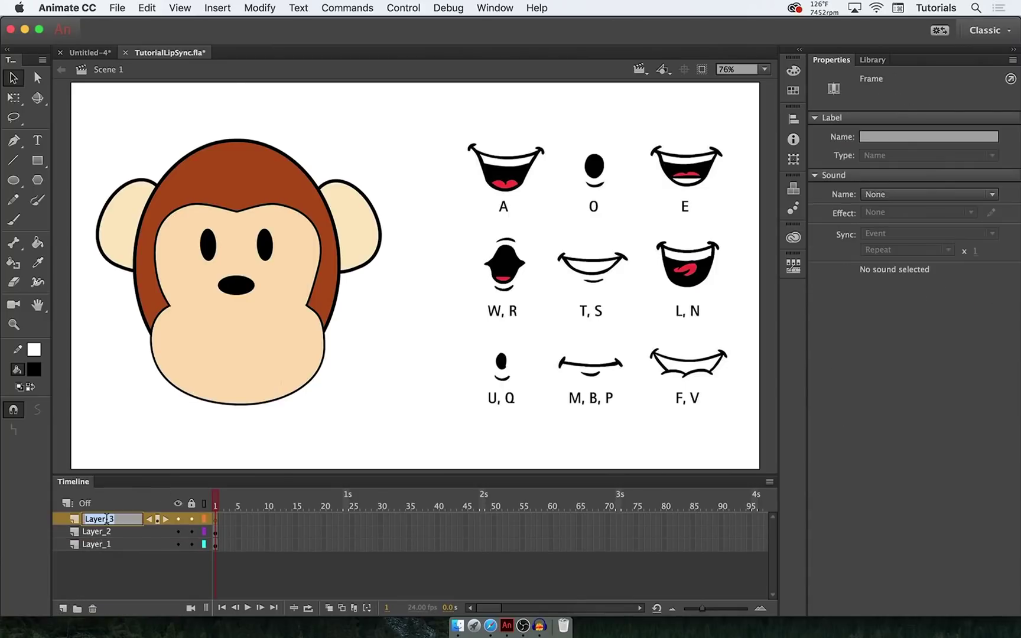
pyautogui.write('Mouth')
pyautogui.press('Return')
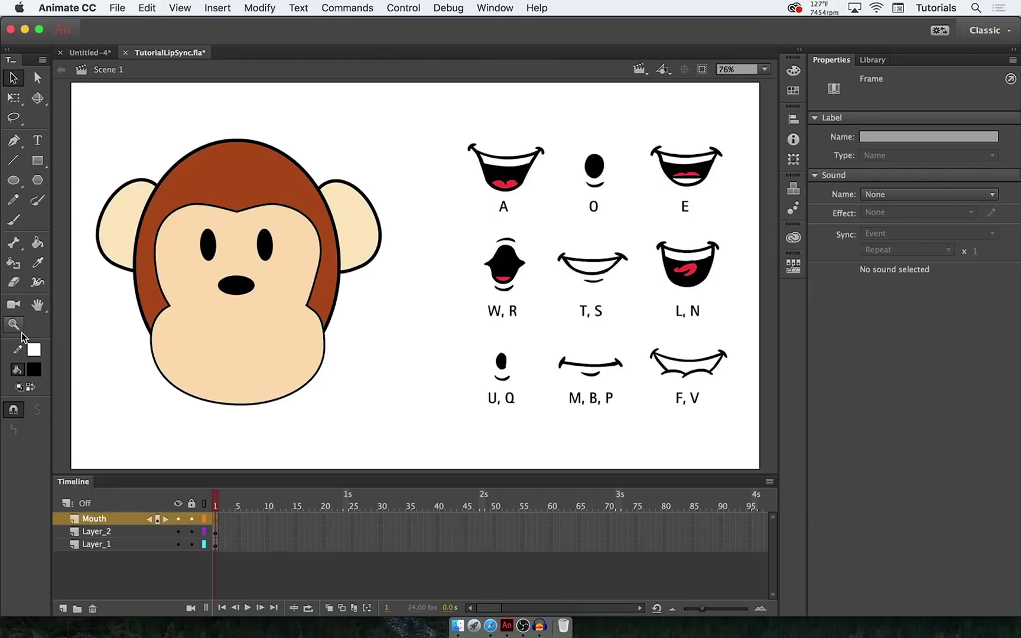
# Lock Layer_2 (mouth chart) and Layer_1 (monkey head).
pyautogui.click(191, 531)
pyautogui.click(191, 544)
pyautogui.click(14, 219)
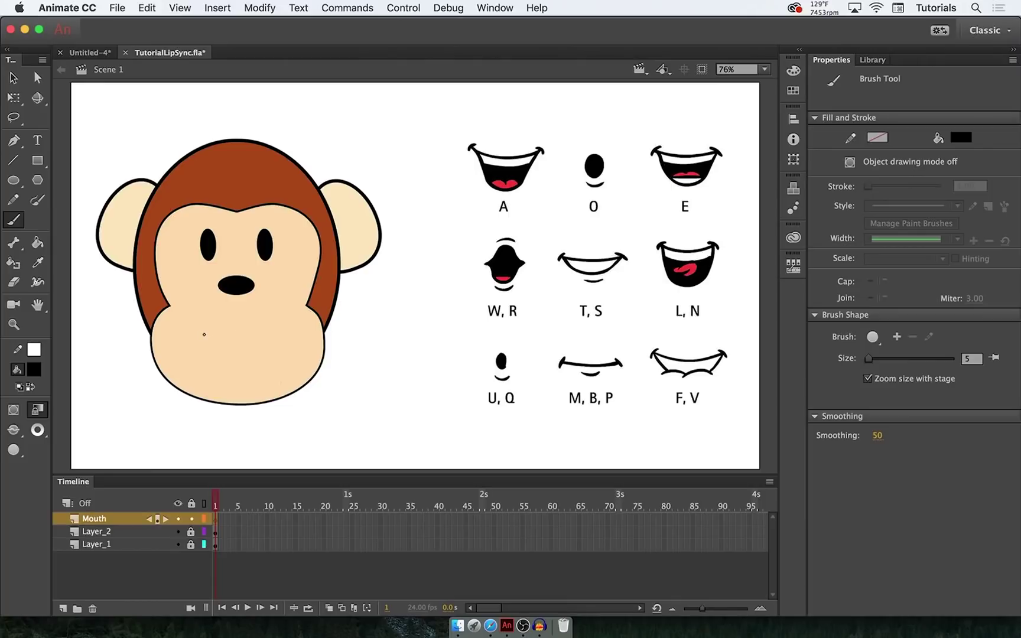
# Brush the mouth's lower outline and upper lip across the monkey's lower face.
pyautogui.moveTo(204, 334)
pyautogui.mouseDown()
pyautogui.moveTo(284, 334)
pyautogui.moveTo(243, 376)
pyautogui.moveTo(220, 375)
pyautogui.moveTo(201, 334)
pyautogui.mouseUp()
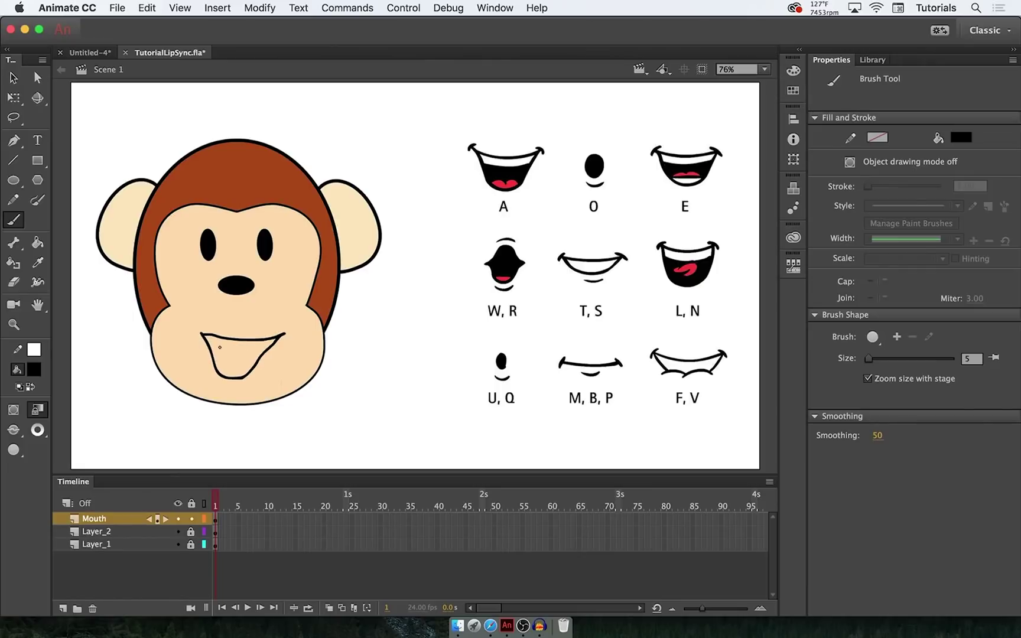
pyautogui.moveTo(206, 343)
pyautogui.mouseDown()
pyautogui.moveTo(264, 352)
pyautogui.moveTo(219, 362)
pyautogui.moveTo(251, 369)
pyautogui.mouseUp()
# Select the drawn mouth and convert it to a Graphic symbol named 'Mouth'.
pyautogui.click(13, 78)
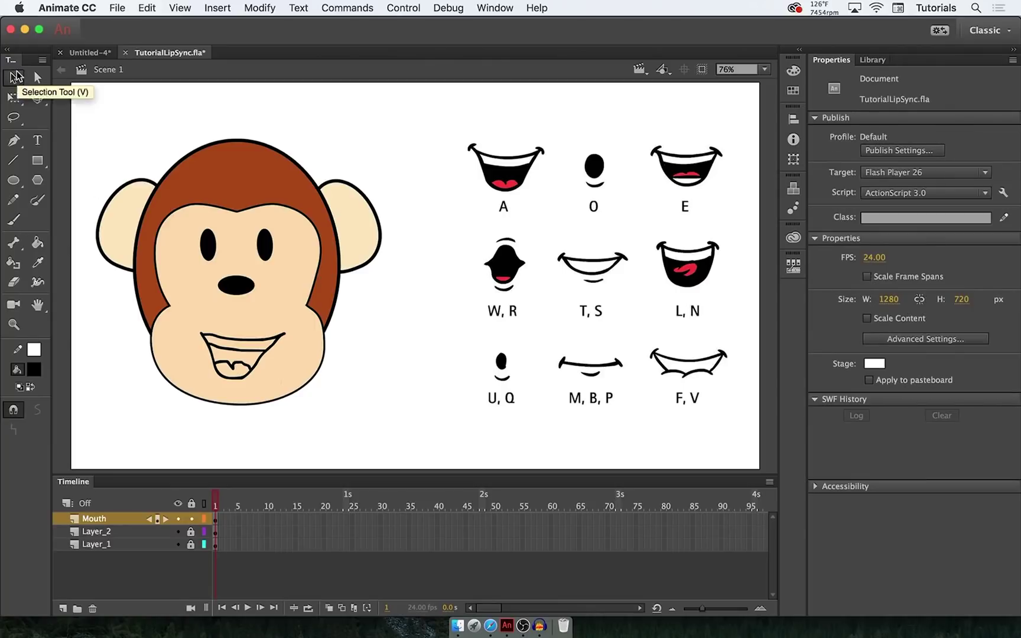
pyautogui.click(280, 336)
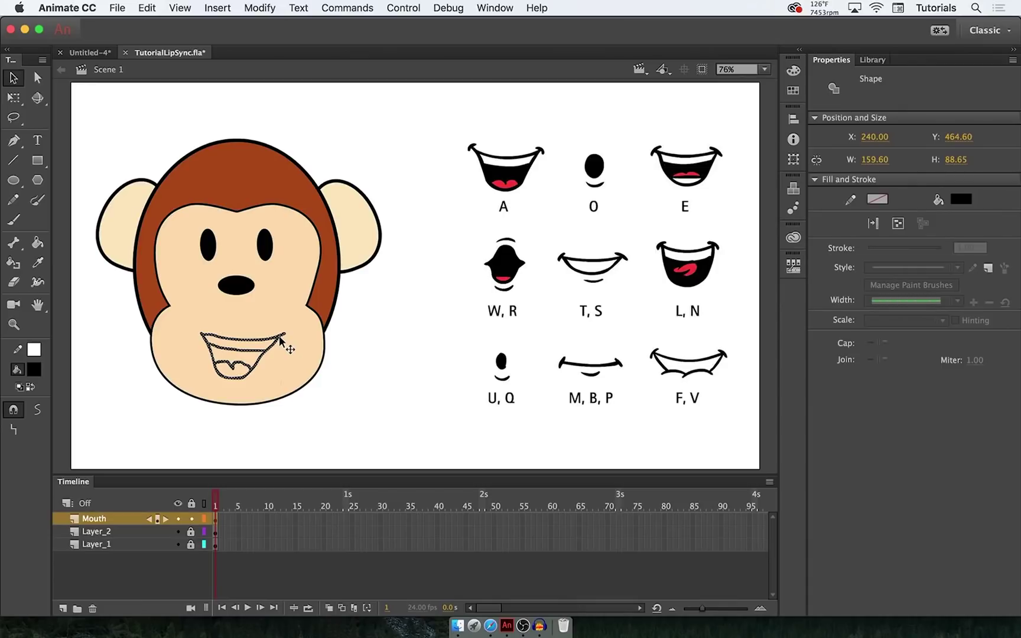
pyautogui.rightClick(280, 335)
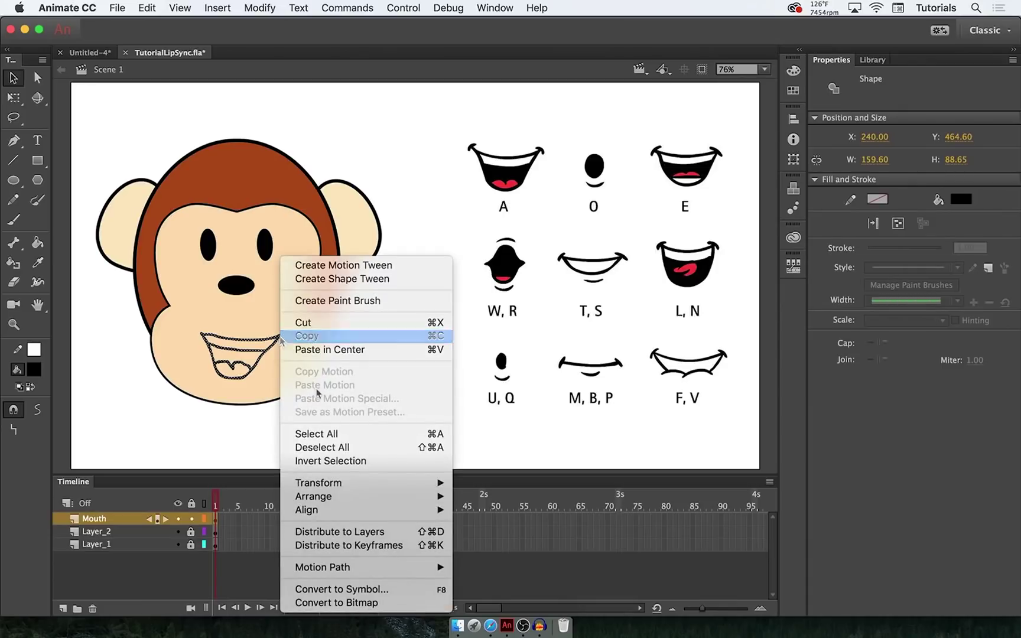
pyautogui.click(401, 590)
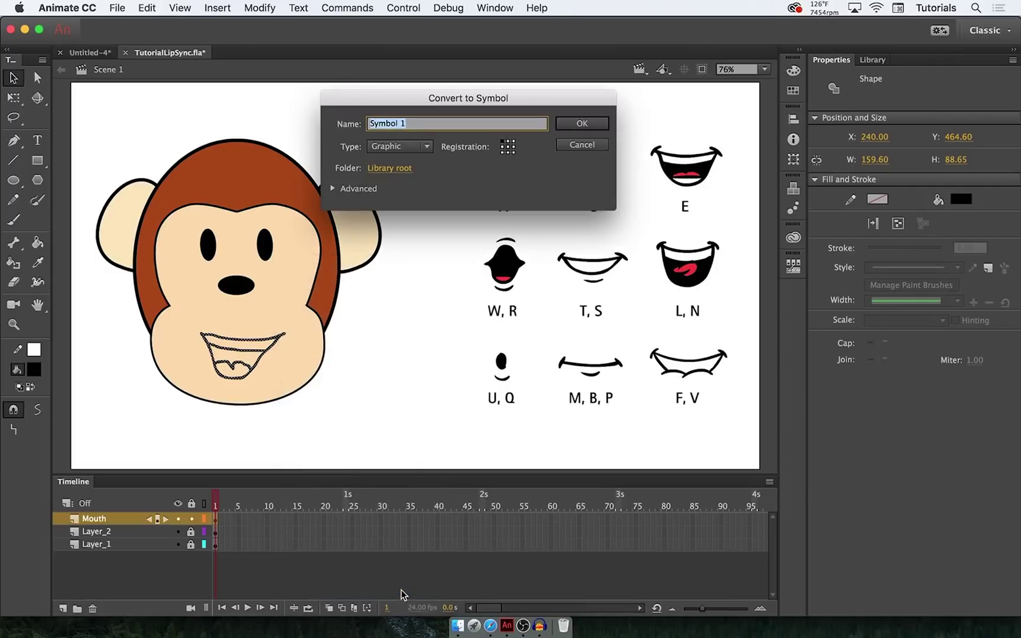
pyautogui.write('Mouth')
pyautogui.click(430, 146)
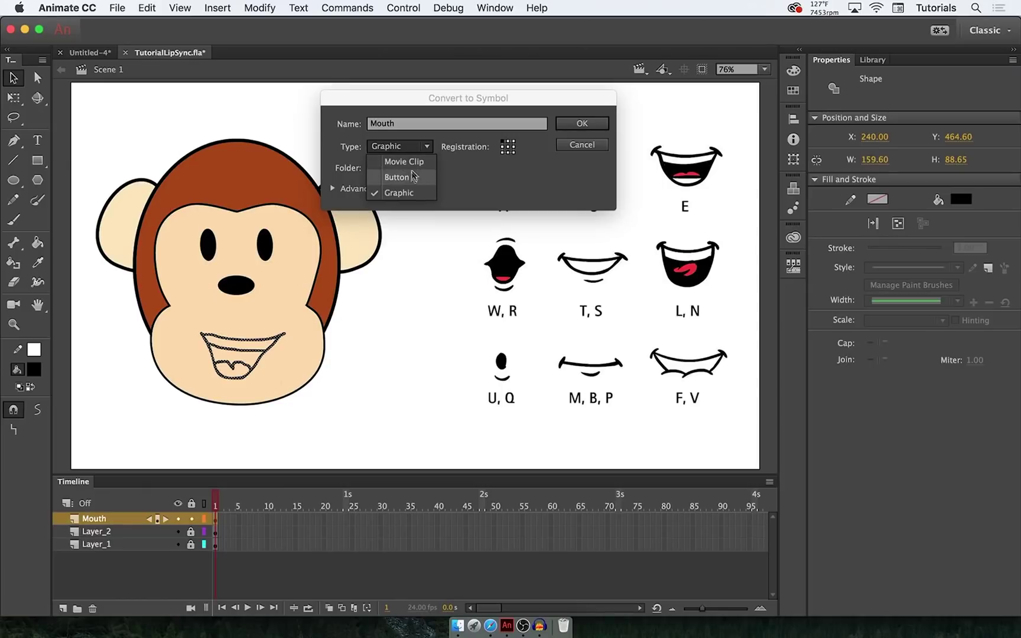
pyautogui.click(404, 195)
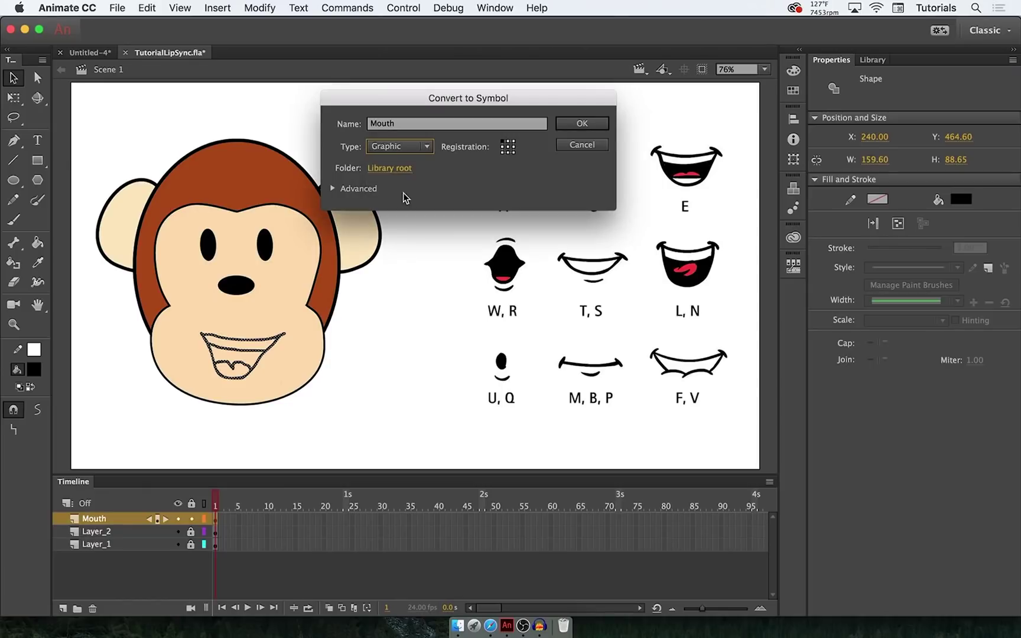
pyautogui.click(575, 124)
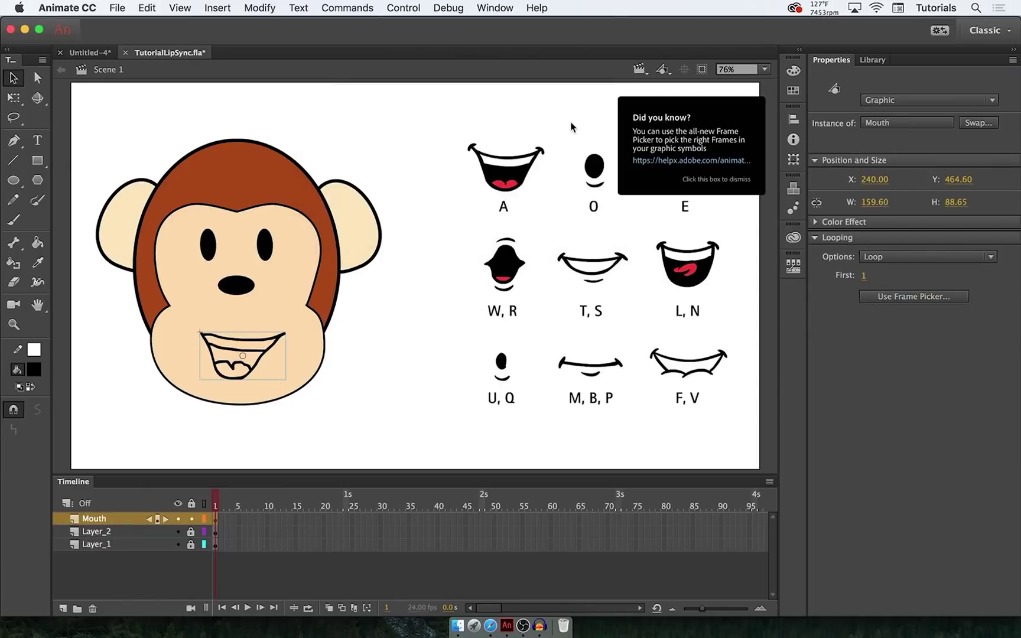
pyautogui.click(691, 181)
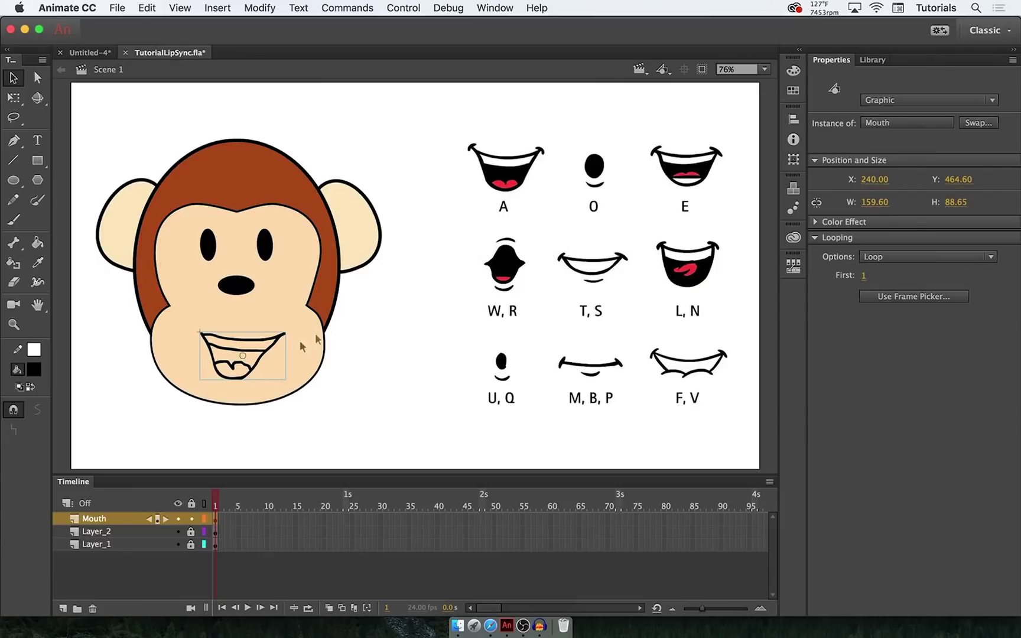
# Edit the Mouth symbol in place and insert a keyframe at frame 2.
pyautogui.doubleClick(280, 335)
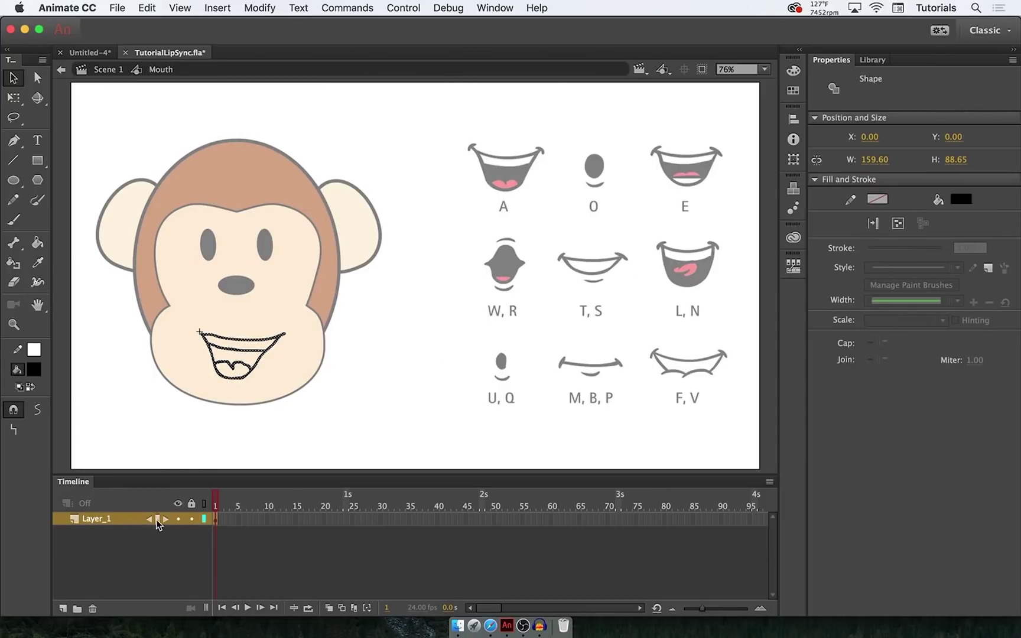
pyautogui.click(222, 521)
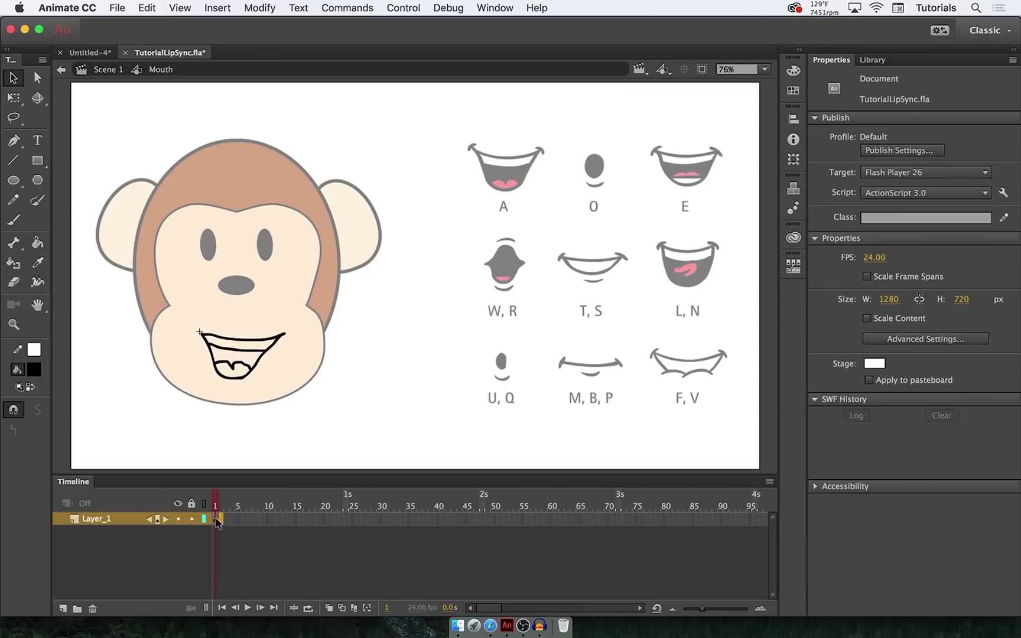
pyautogui.click(217, 520)
pyautogui.rightClick(219, 523)
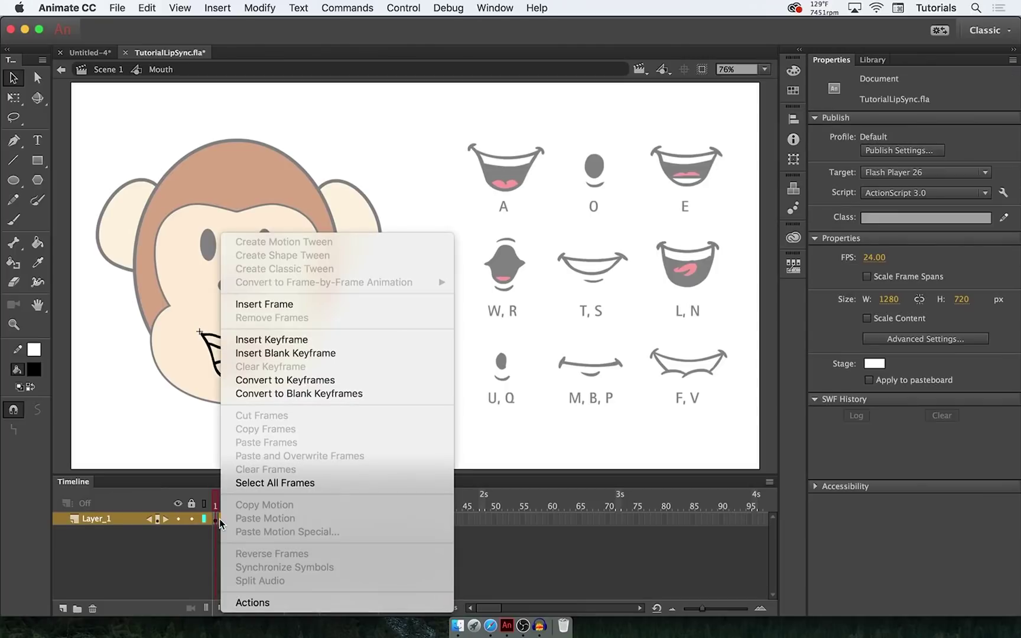
pyautogui.click(269, 339)
pyautogui.click(221, 507)
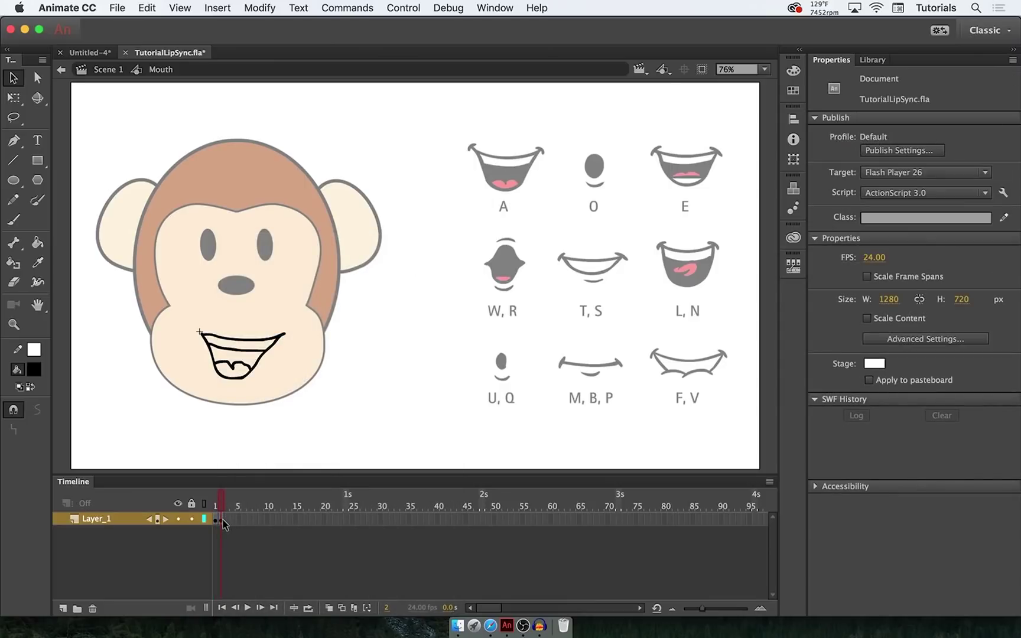
pyautogui.click(222, 519)
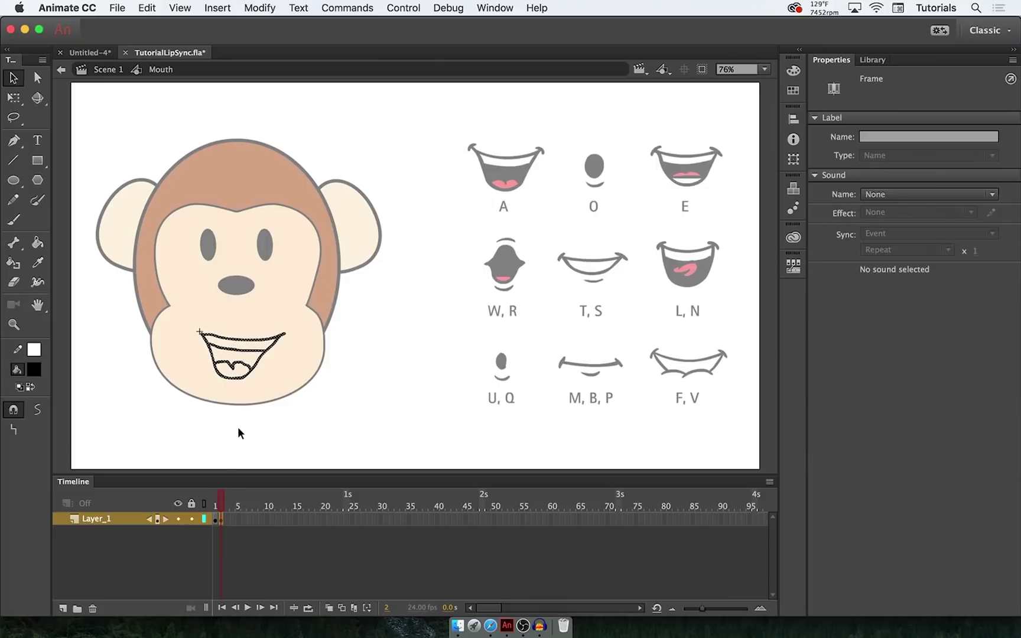
# Clear frame 2, turn on onion skin, and draw a stroke-less black oval in the mouth.
pyautogui.press('Delete')
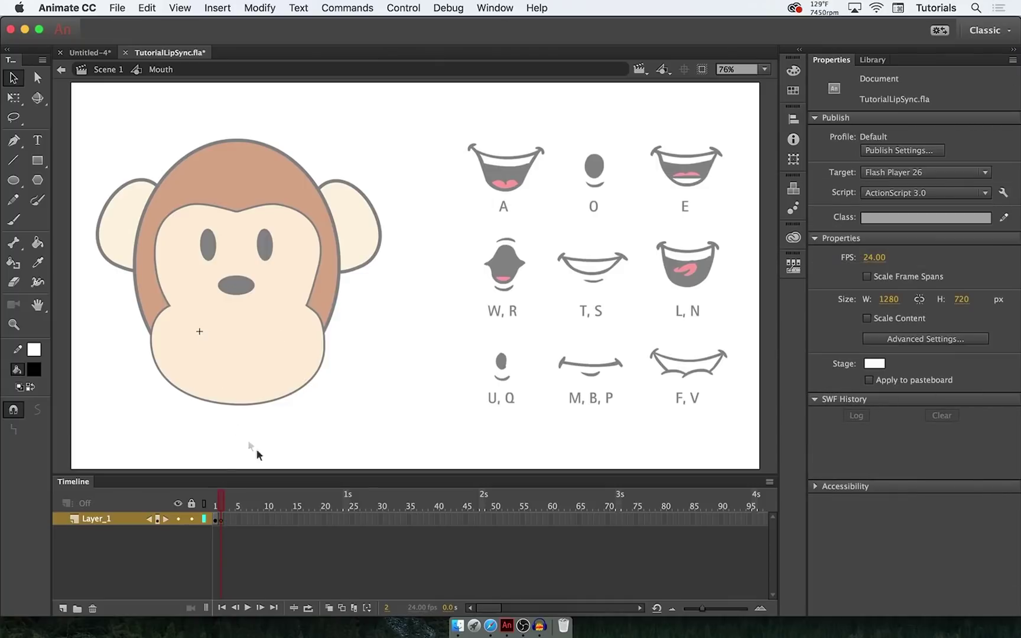
pyautogui.click(330, 607)
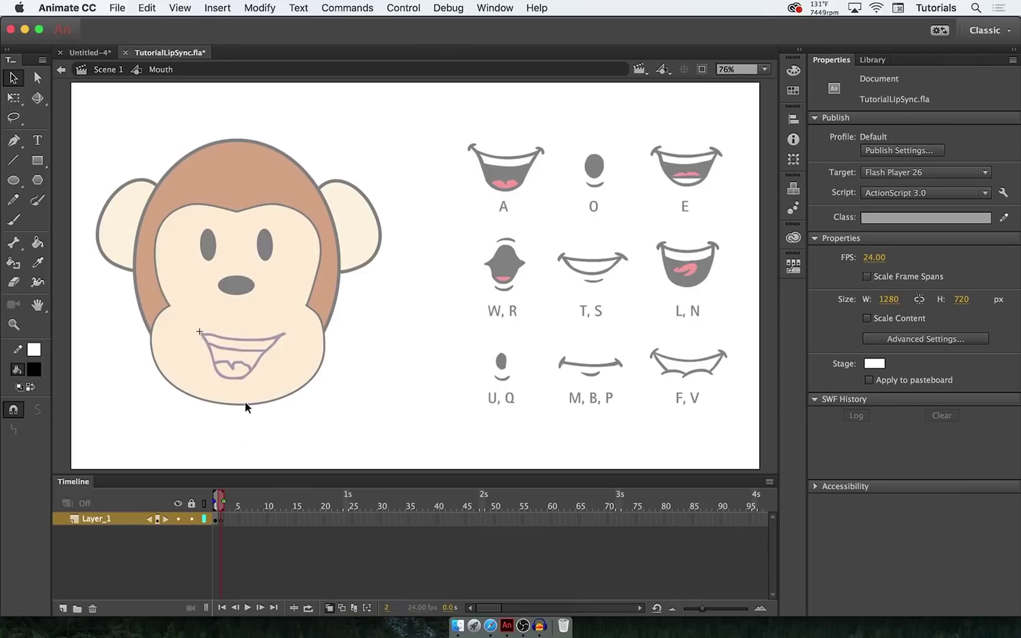
pyautogui.click(223, 520)
pyautogui.click(16, 219)
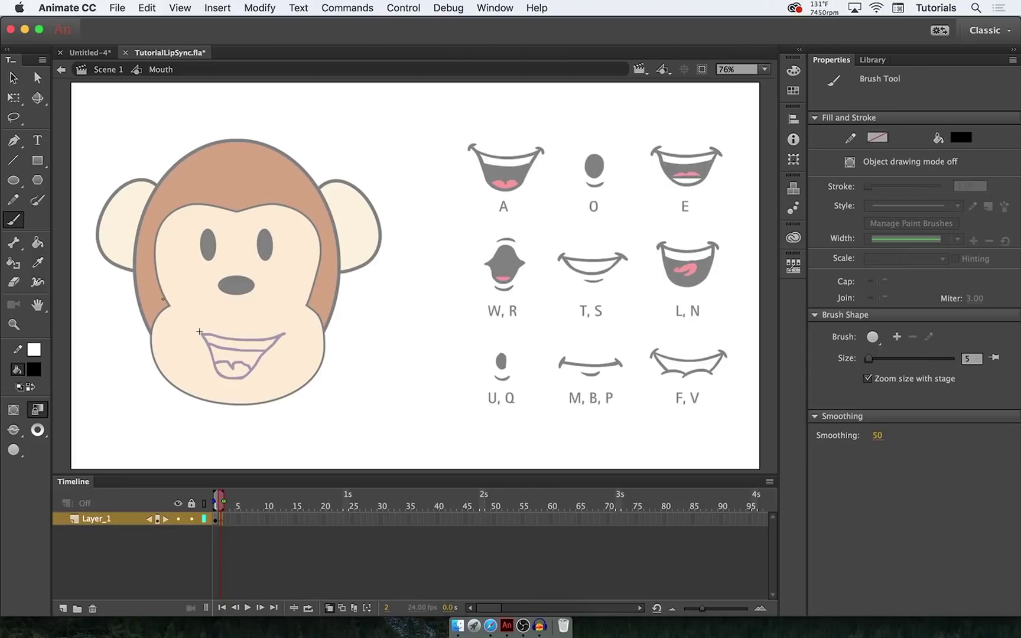
pyautogui.click(13, 179)
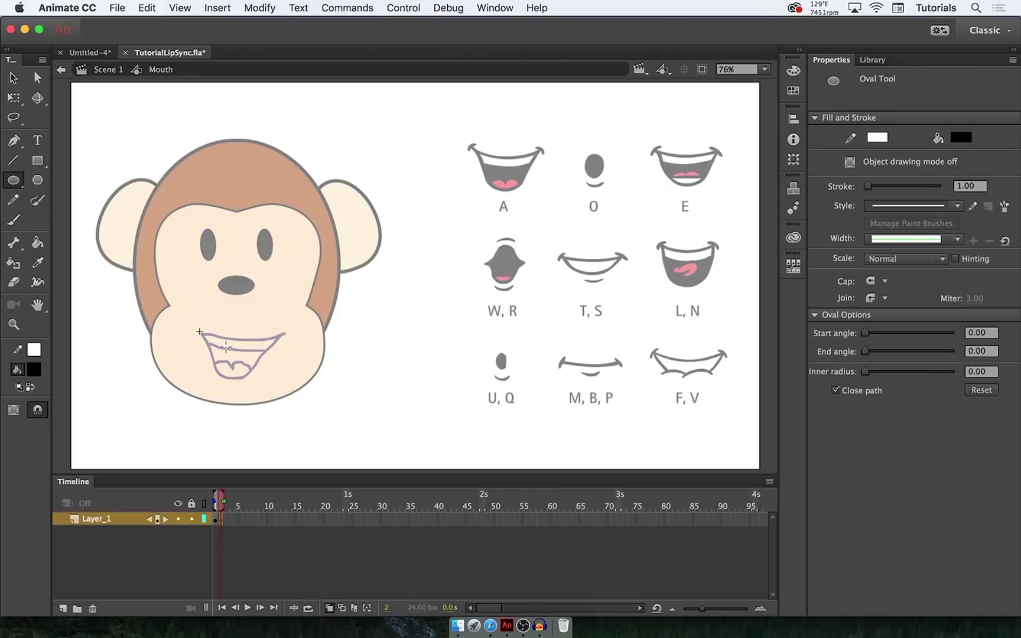
pyautogui.click(33, 349)
pyautogui.click(257, 365)
pyautogui.moveTo(222, 339); pyautogui.dragTo(251, 377)
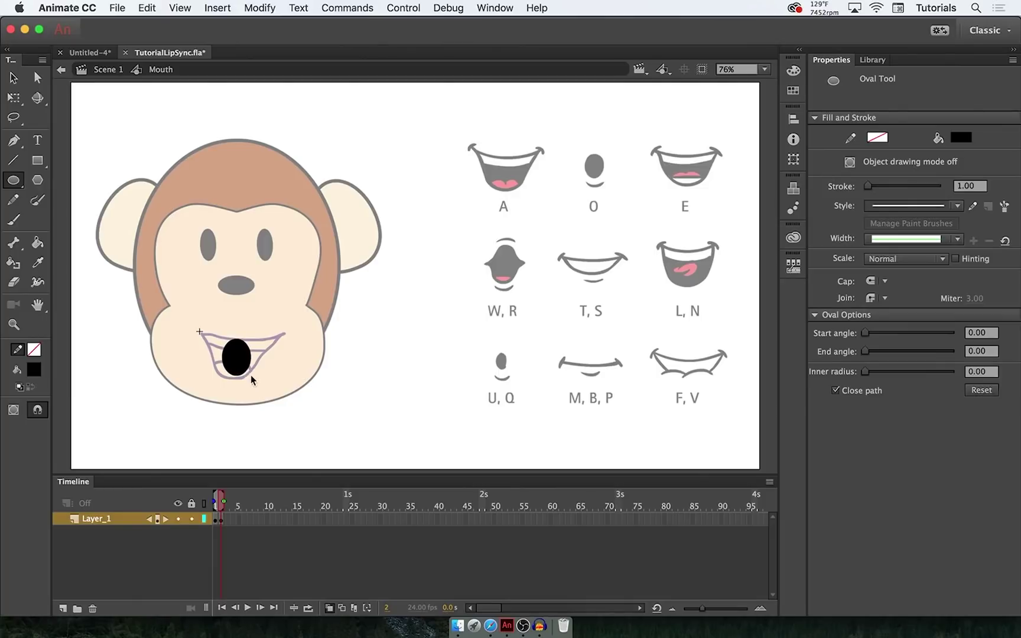
# Brush a curved line beneath the oval, redoing it once, then toggle onion skinning off and on.
pyautogui.click(13, 220)
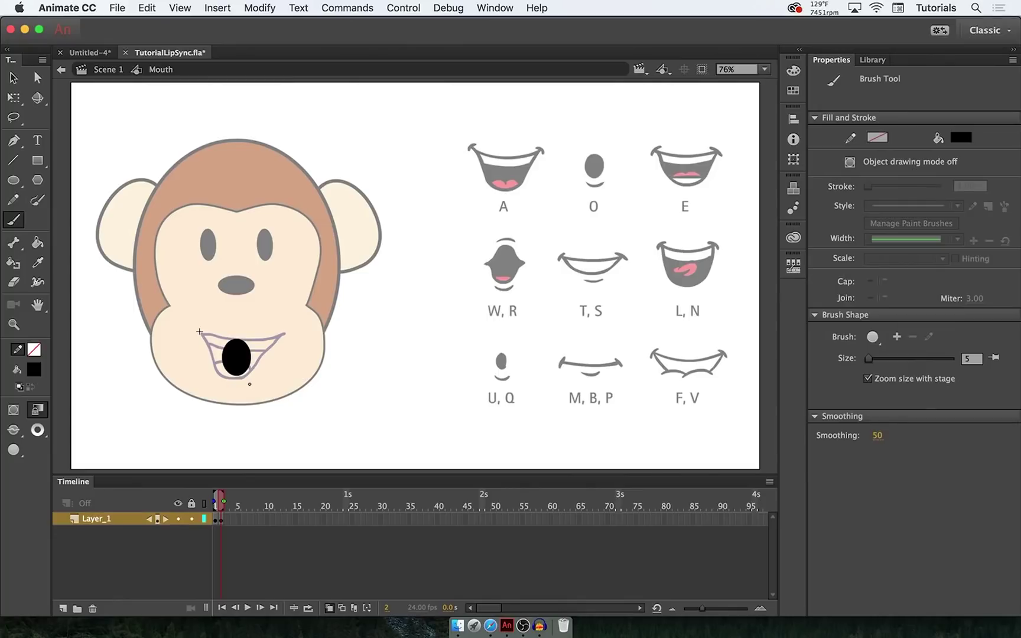
pyautogui.moveTo(251, 384); pyautogui.dragTo(223, 379)
pyautogui.press('super+z')
pyautogui.moveTo(223, 384); pyautogui.dragTo(251, 381)
pyautogui.click(329, 607)
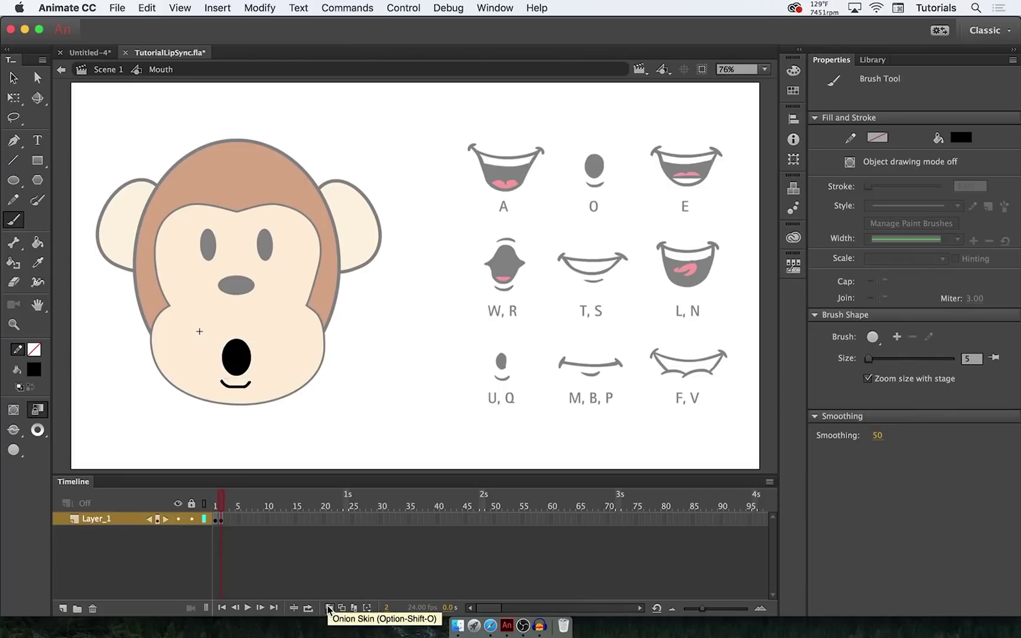
pyautogui.click(329, 608)
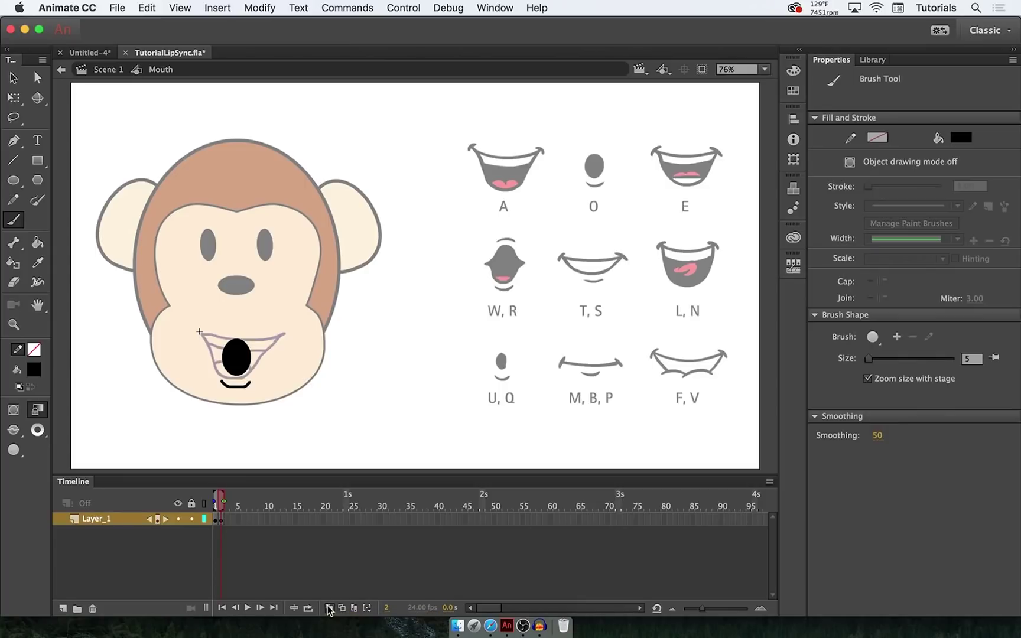
# Add keyframe 3 and draw a wide open mouth with a black inside and white teeth.
pyautogui.rightClick(228, 521)
pyautogui.click(312, 339)
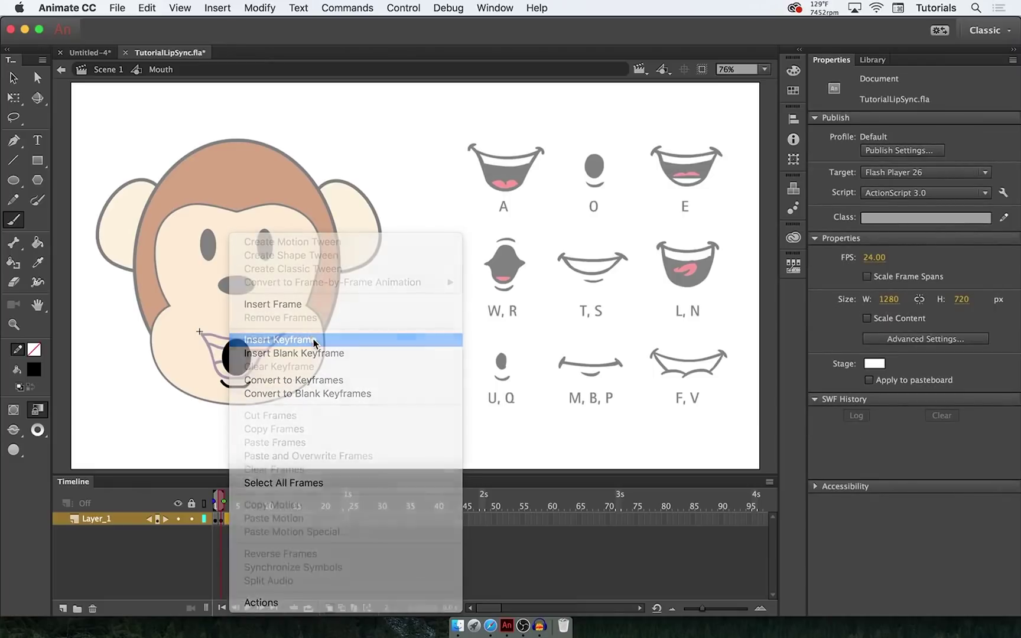
pyautogui.press('Escape')
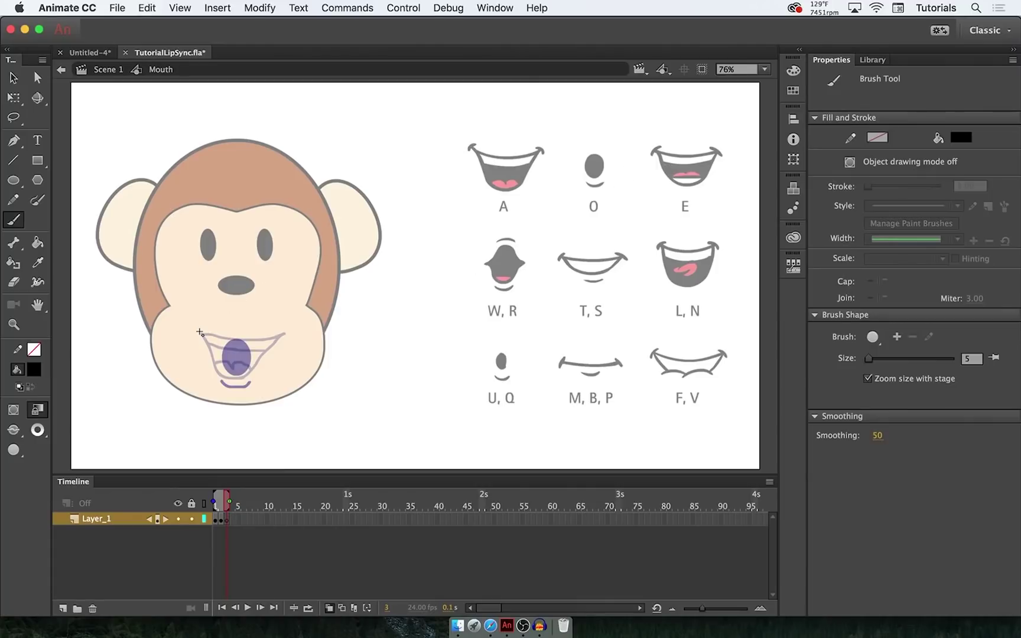
pyautogui.moveTo(201, 333)
pyautogui.mouseDown()
pyautogui.moveTo(282, 339)
pyautogui.moveTo(252, 375)
pyautogui.moveTo(234, 379)
pyautogui.moveTo(217, 371)
pyautogui.moveTo(203, 338)
pyautogui.moveTo(273, 357)
pyautogui.mouseUp()
pyautogui.moveTo(217, 369); pyautogui.dragTo(260, 364)
pyautogui.press('k')
pyautogui.click(237, 353)
pyautogui.click(20, 386)
pyautogui.click(240, 367)
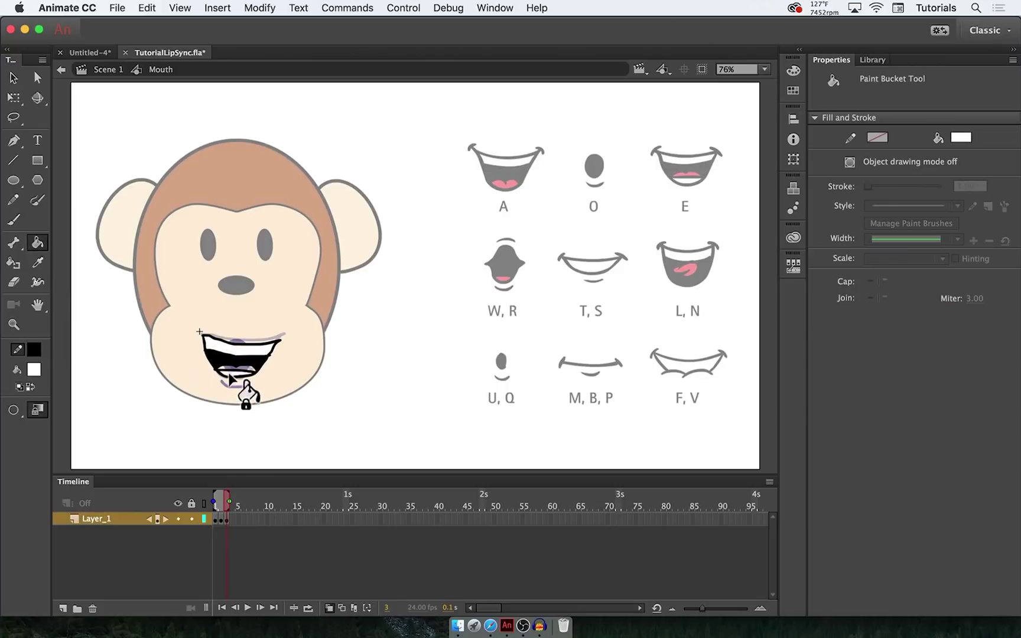
pyautogui.click(216, 492)
pyautogui.press('x')
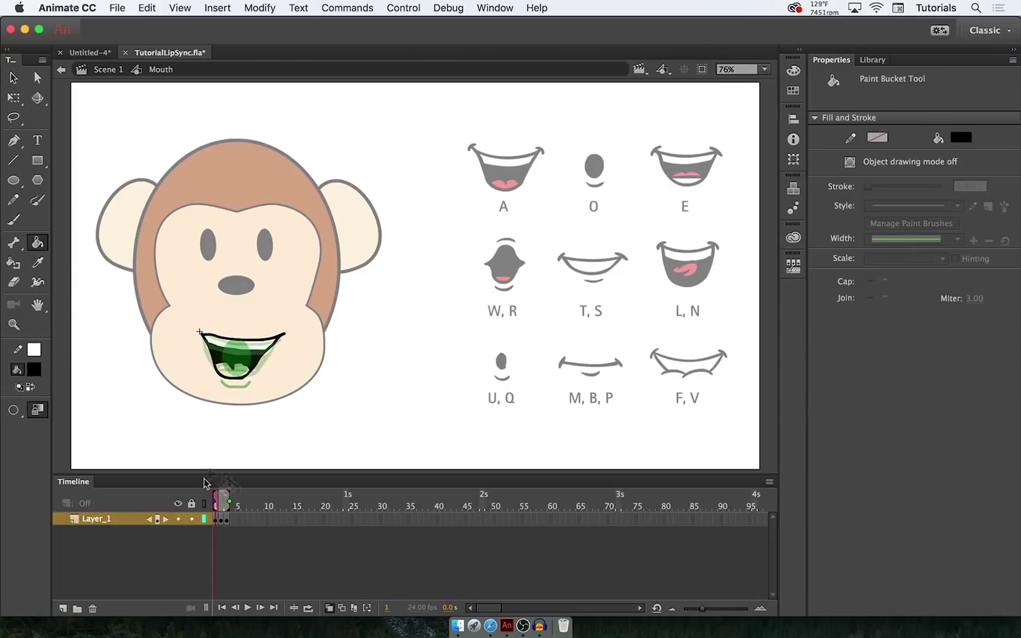
# Draw the W, R lip arcs on frame 4 and a filled closed mouth on blank keyframe 5.
pyautogui.rightClick(229, 519)
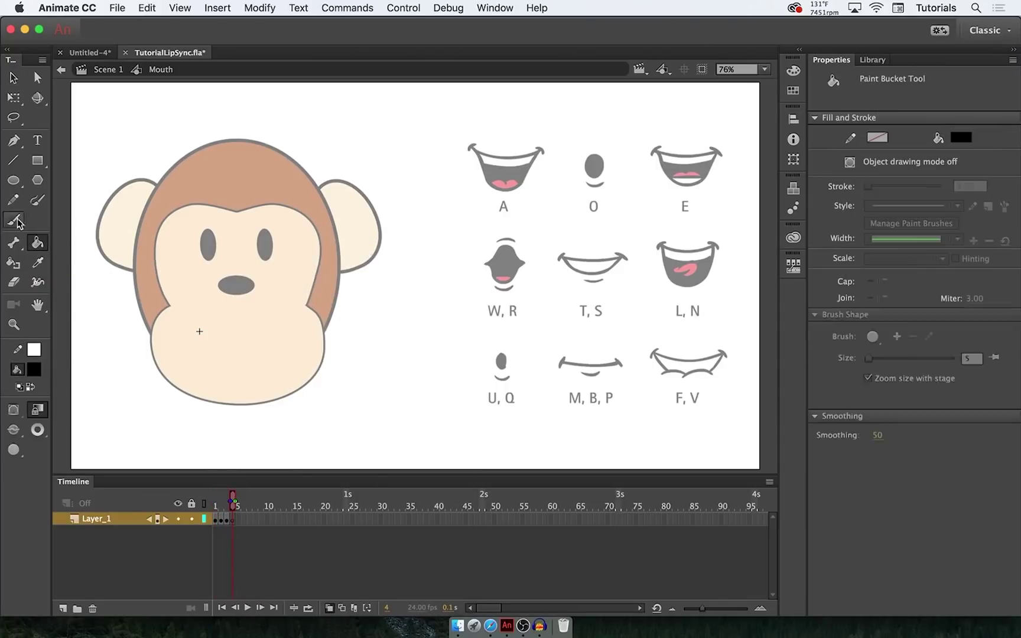
pyautogui.click(14, 220)
pyautogui.moveTo(247, 336)
pyautogui.mouseDown()
pyautogui.moveTo(230, 381)
pyautogui.moveTo(228, 350)
pyautogui.moveTo(245, 329)
pyautogui.mouseUp()
pyautogui.moveTo(220, 384); pyautogui.dragTo(251, 388)
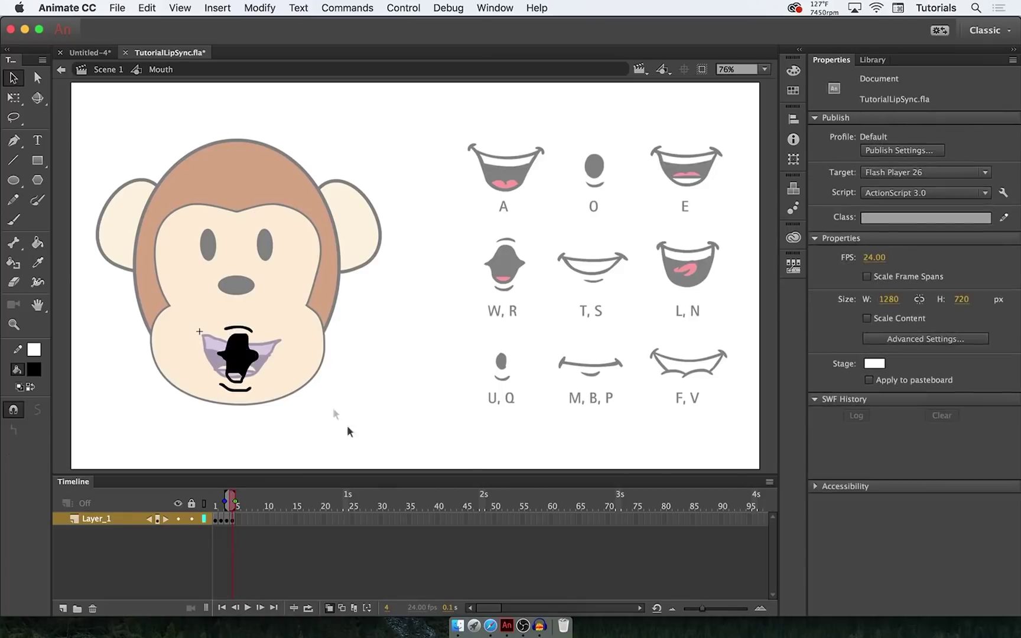
pyautogui.press('F7')
pyautogui.moveTo(198, 351)
pyautogui.mouseDown()
pyautogui.moveTo(273, 350)
pyautogui.moveTo(236, 371)
pyautogui.moveTo(199, 353)
pyautogui.mouseUp()
pyautogui.press('k')
pyautogui.click(236, 362)
pyautogui.press('b')
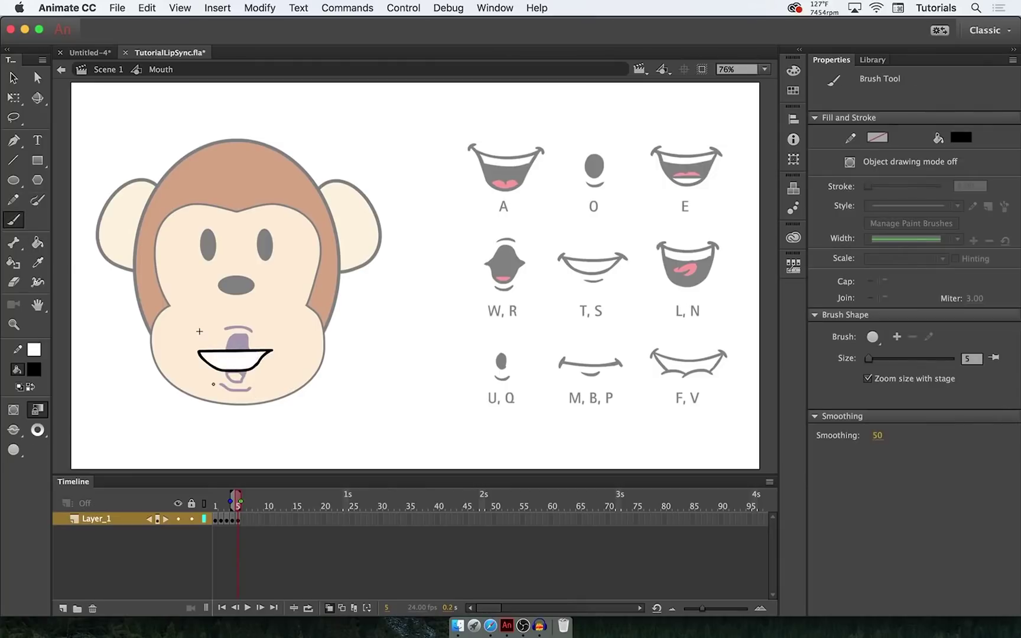
# Add keyframe 6 with a black-filled mouth, then keyframe 7 with a resized inner shape.
pyautogui.rightClick(242, 519)
pyautogui.click(278, 335)
pyautogui.moveTo(201, 330)
pyautogui.mouseDown()
pyautogui.moveTo(258, 340)
pyautogui.moveTo(256, 369)
pyautogui.moveTo(205, 355)
pyautogui.moveTo(205, 331)
pyautogui.moveTo(267, 348)
pyautogui.mouseUp()
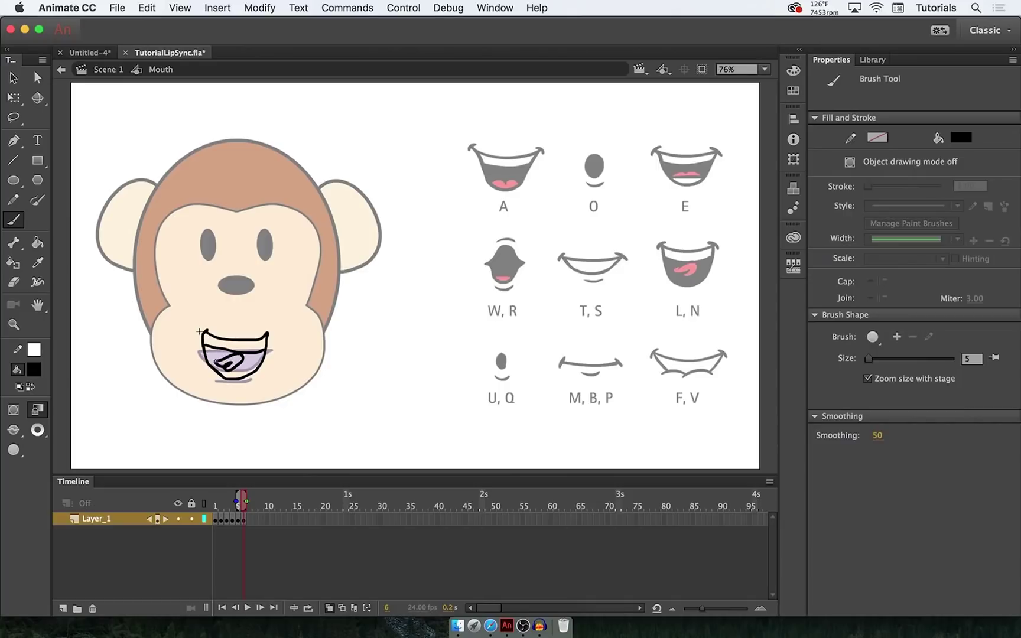
pyautogui.press('k')
pyautogui.click(236, 362)
pyautogui.press('b')
pyautogui.press('.')
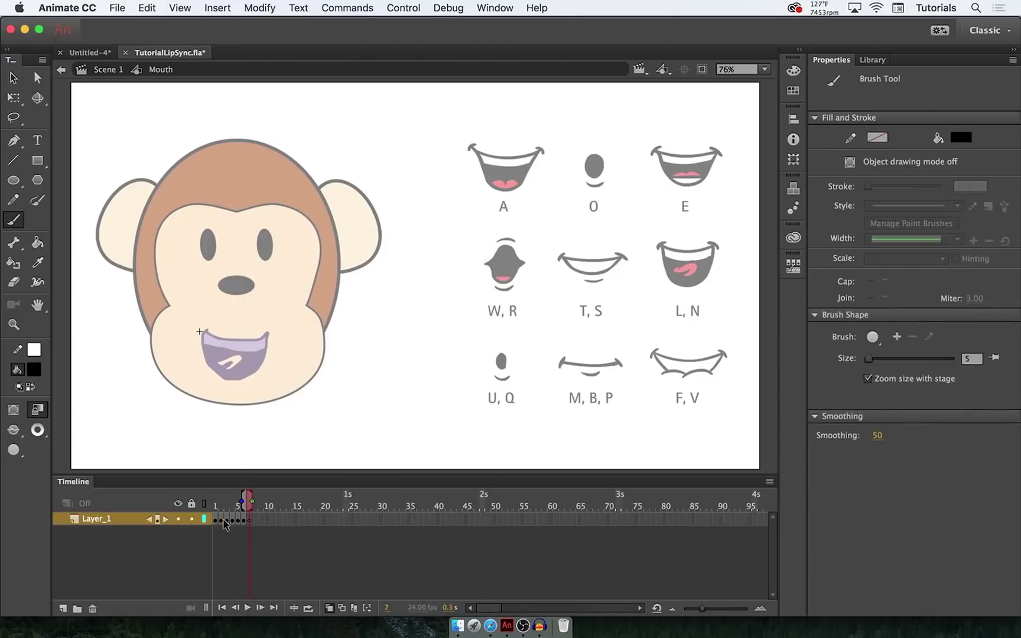
pyautogui.moveTo(223, 522); pyautogui.dragTo(249, 522)
pyautogui.press('q')
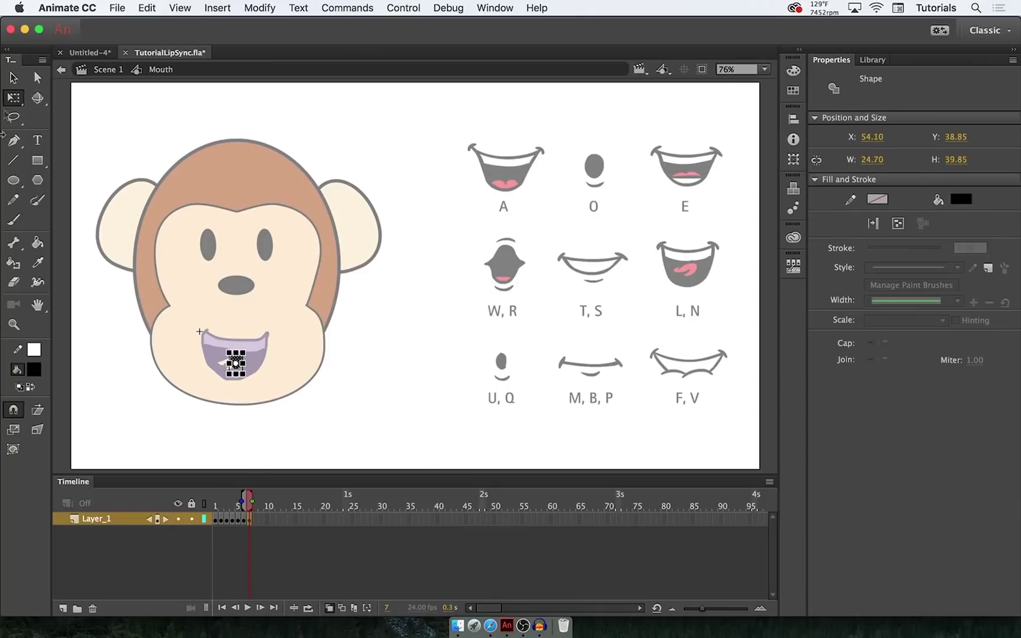
# Brush a flat closed mouth on frame 8 and an F, V mouth on frame 9, then review playback.
pyautogui.press('.')
pyautogui.press('b')
pyautogui.moveTo(199, 356); pyautogui.dragTo(274, 357)
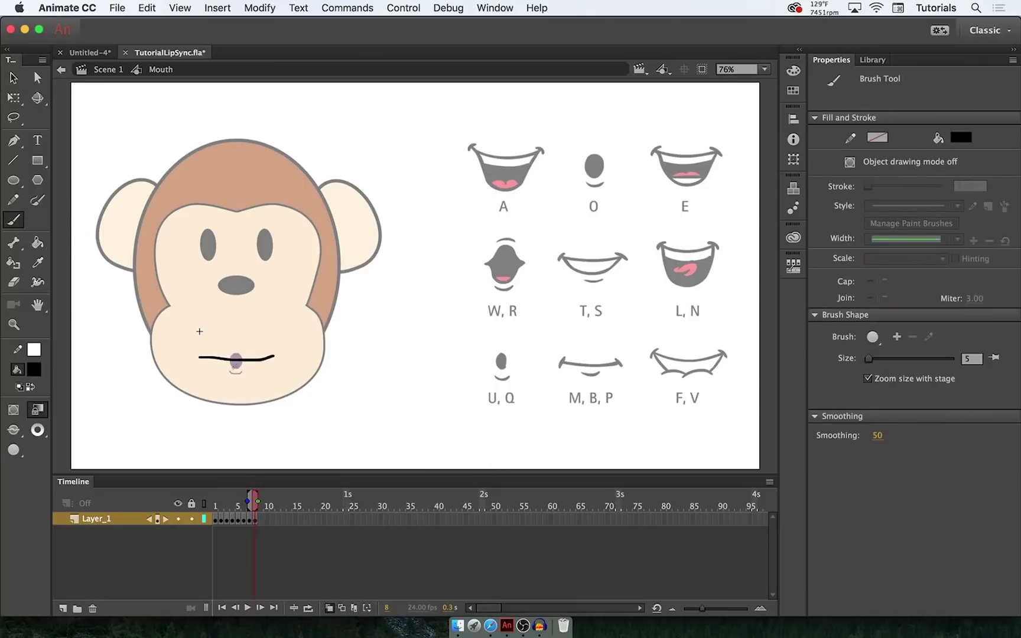
pyautogui.press('.')
pyautogui.moveTo(209, 372)
pyautogui.mouseDown()
pyautogui.moveTo(272, 373)
pyautogui.moveTo(283, 358)
pyautogui.mouseUp()
pyautogui.click(329, 607)
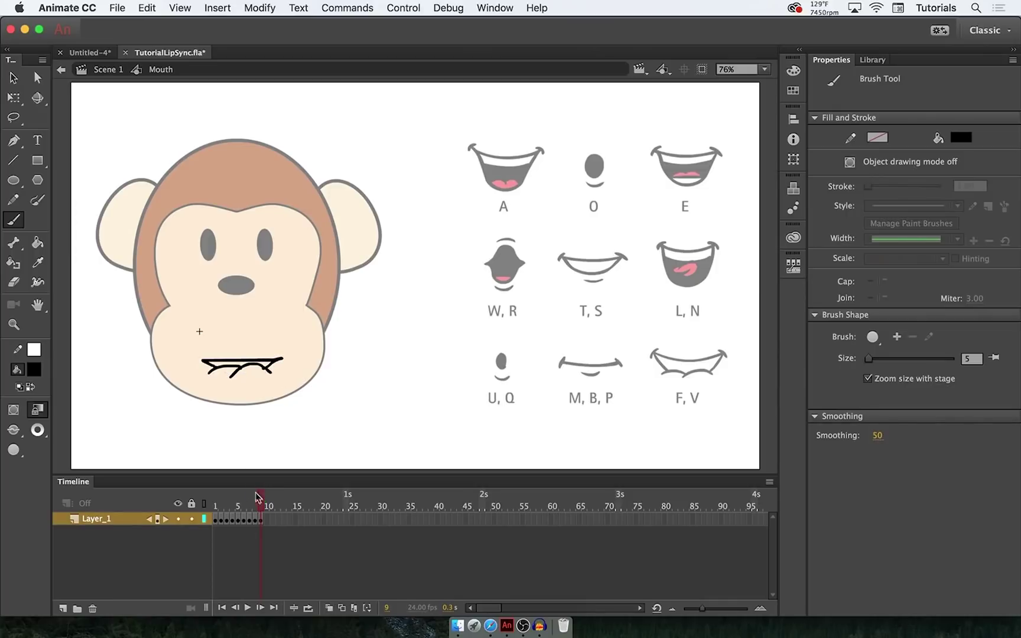
pyautogui.moveTo(257, 498)
pyautogui.mouseDown()
pyautogui.moveTo(220, 497)
pyautogui.moveTo(260, 497)
pyautogui.mouseUp()
# Pick red as the fill for frame 1's tongue, then exit the Mouth symbol to Scene 1.
pyautogui.press('k')
pyautogui.click(34, 369)
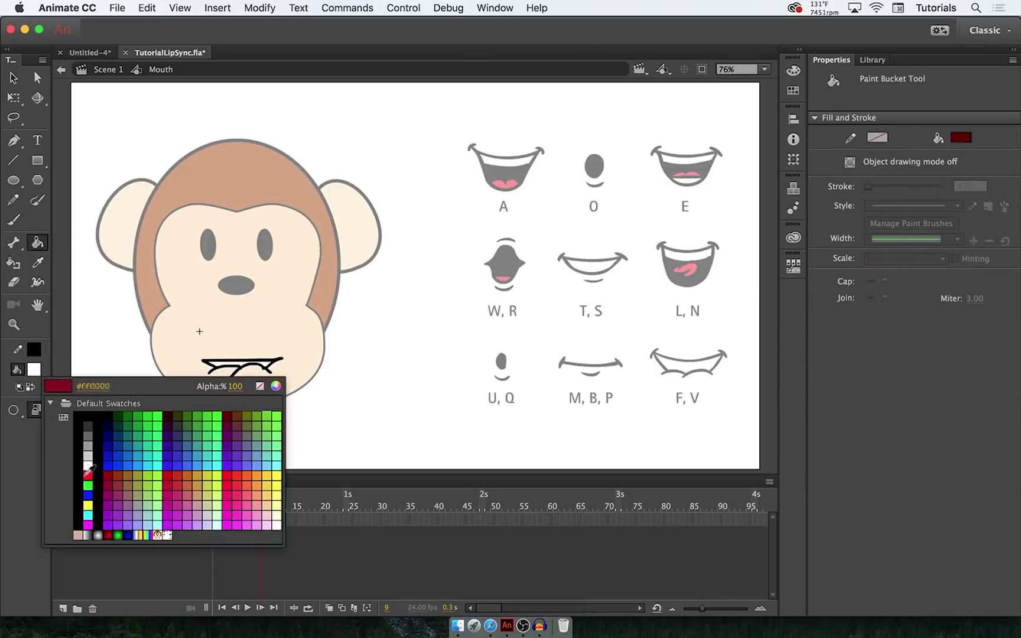
pyautogui.click(89, 473)
pyautogui.press(',')
pyautogui.press(',')
pyautogui.press(',')
pyautogui.press(',')
pyautogui.press(',')
pyautogui.press(',')
pyautogui.press(',')
pyautogui.press(',')
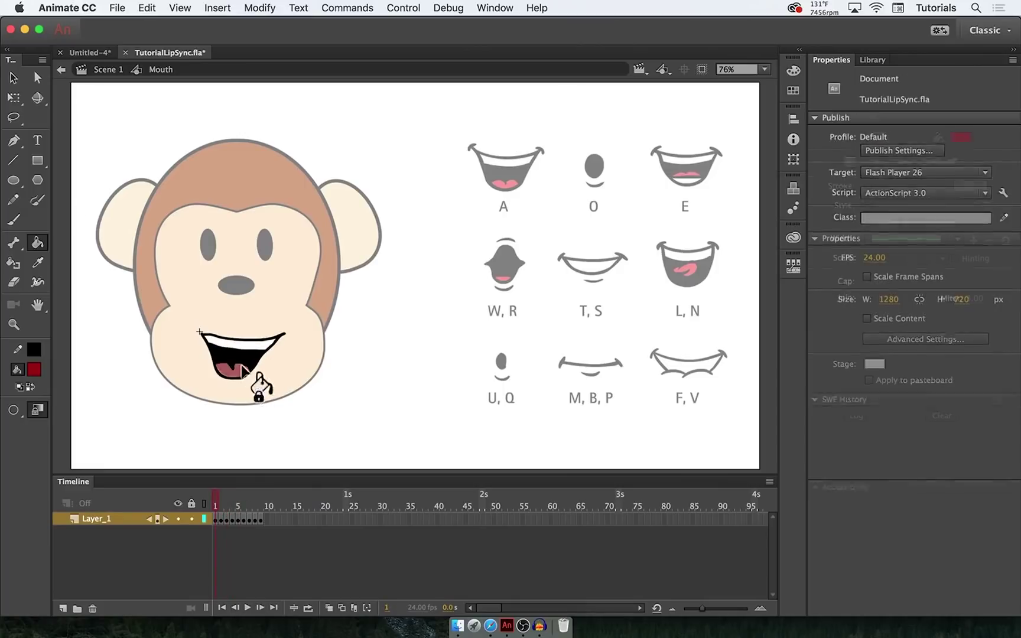
pyautogui.press('v')
pyautogui.doubleClick(328, 139)
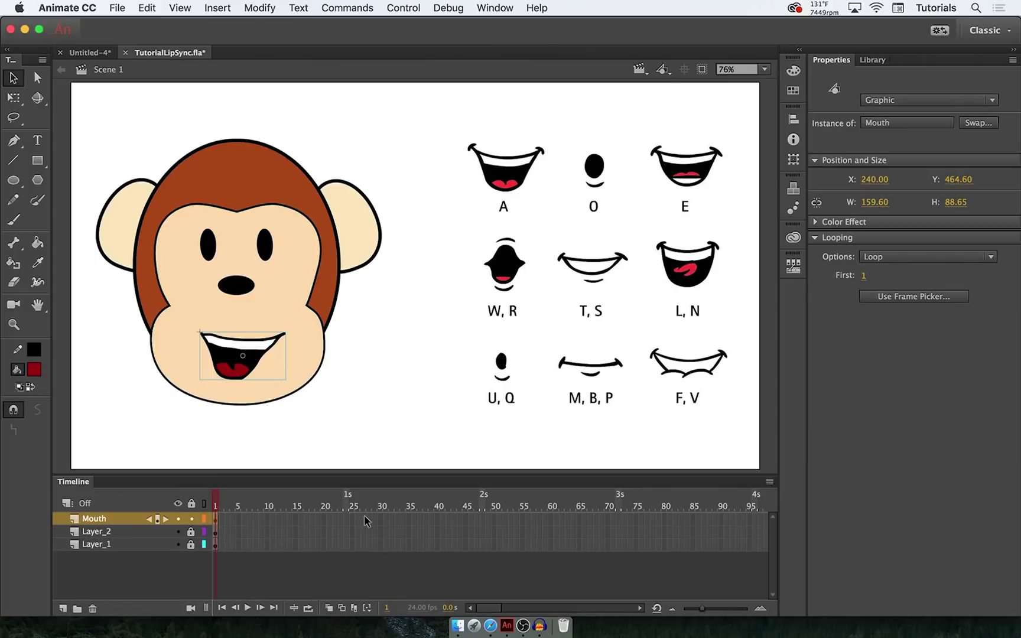
# Insert keyframes at frame 30 on all three layers, scrub to preview, and select the Mouth instance.
pyautogui.moveTo(381, 521); pyautogui.dragTo(381, 548)
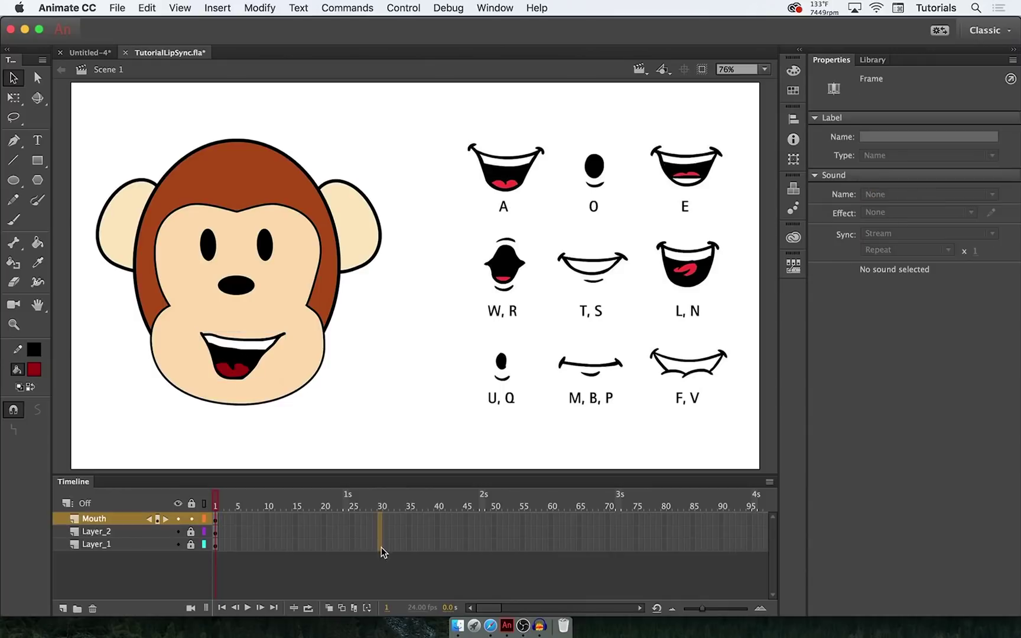
pyautogui.rightClick(379, 517)
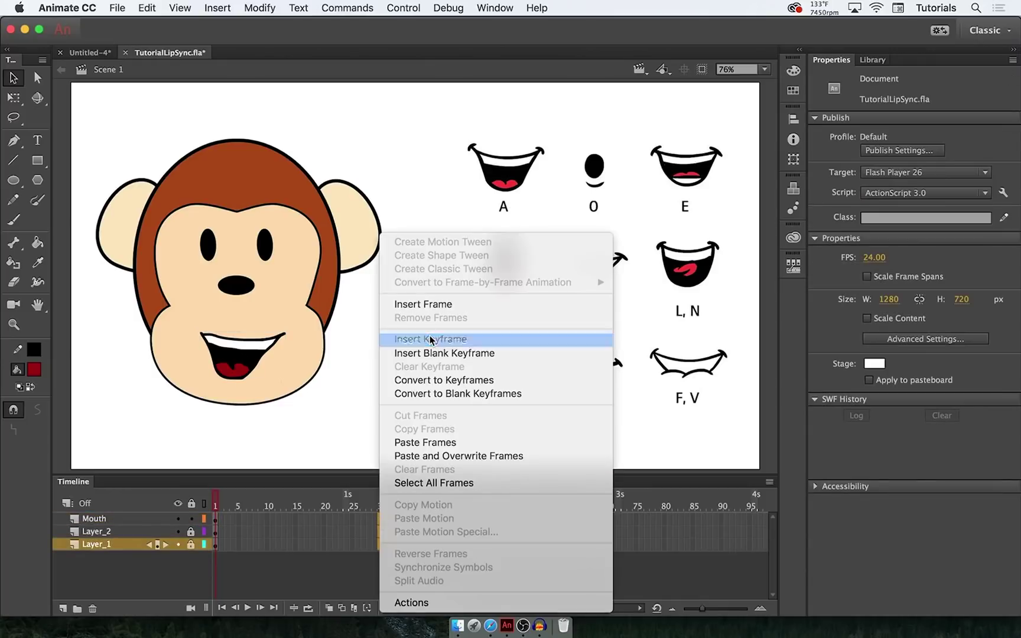
pyautogui.click(426, 339)
pyautogui.click(387, 502)
pyautogui.moveTo(387, 502); pyautogui.dragTo(215, 503)
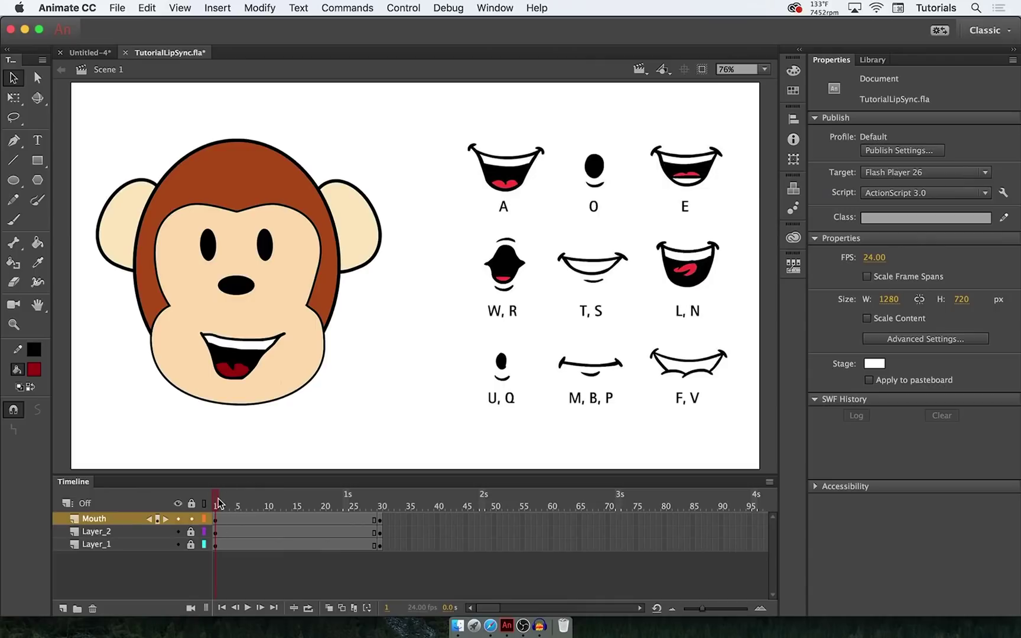
pyautogui.click(246, 353)
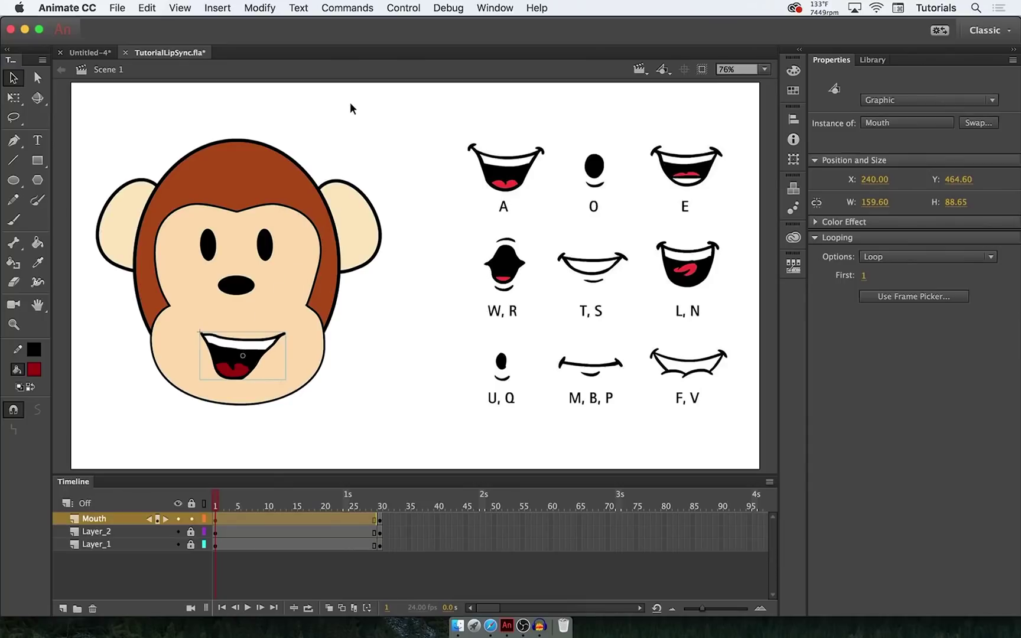
pyautogui.click(490, 7)
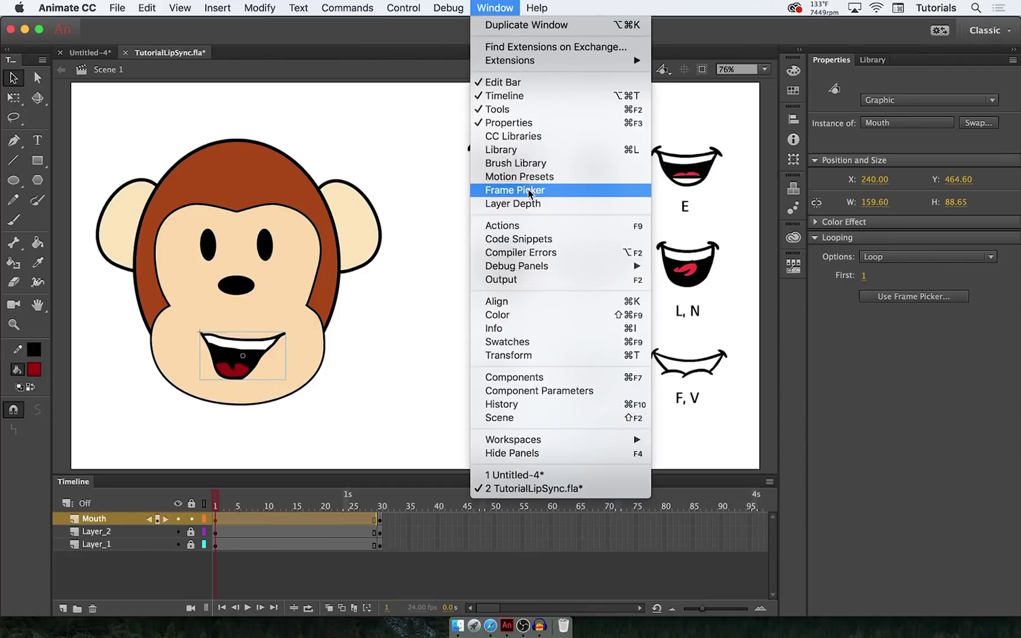
# Open the Frame Picker panel and float it beside the stage.
pyautogui.click(558, 190)
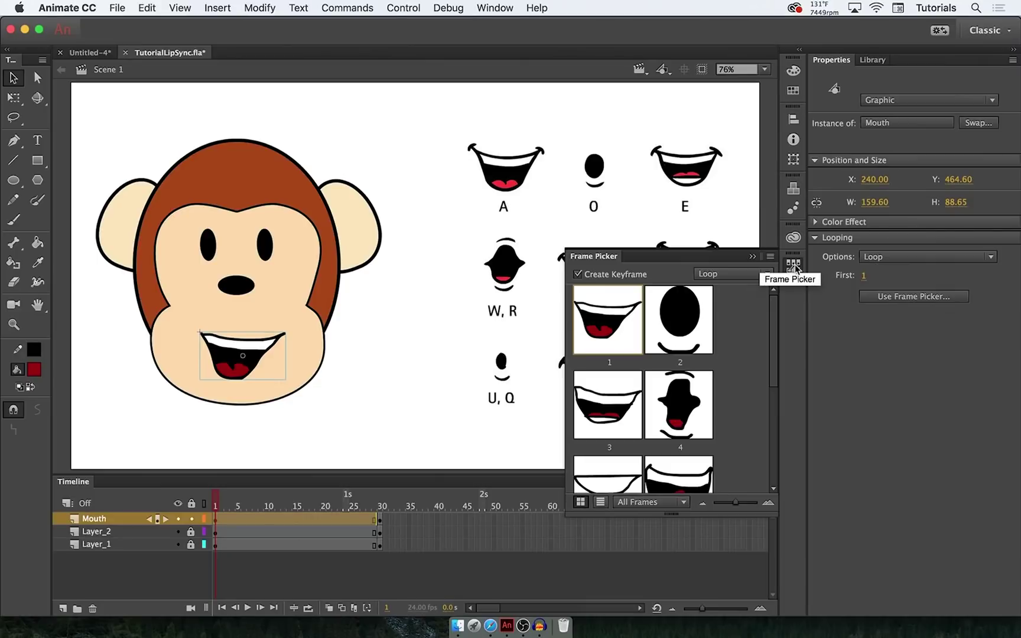
pyautogui.moveTo(599, 253); pyautogui.dragTo(423, 149)
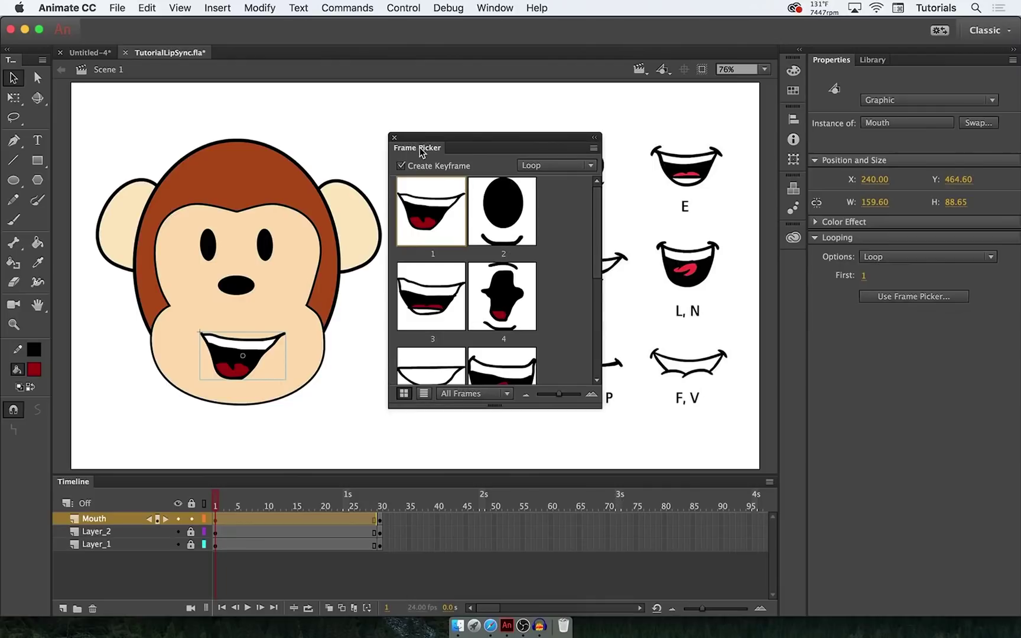
pyautogui.moveTo(420, 152); pyautogui.dragTo(796, 264)
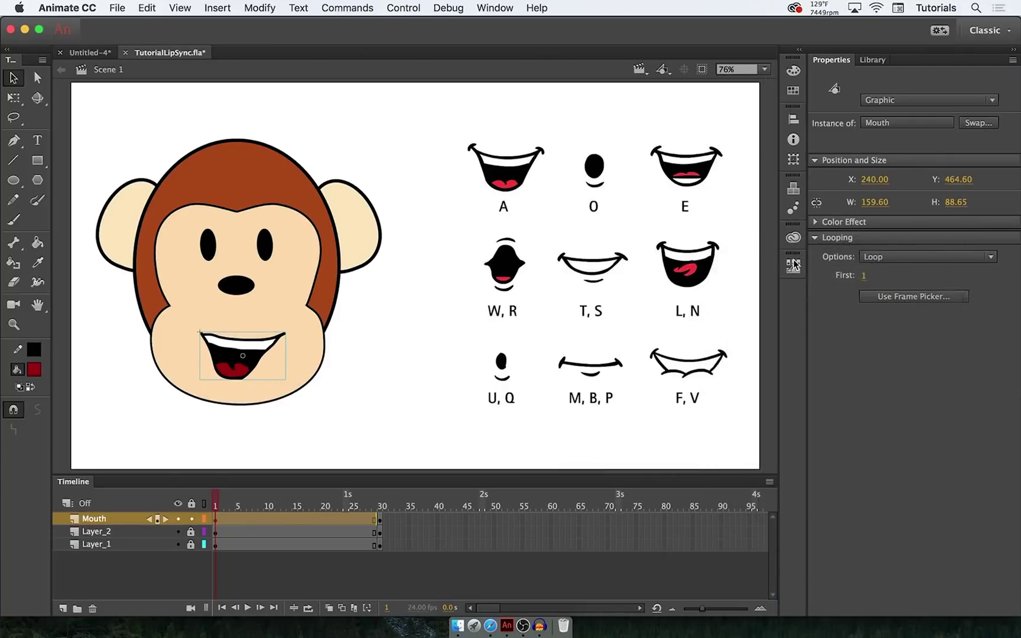
pyautogui.click(795, 266)
pyautogui.click(798, 266)
pyautogui.click(798, 266)
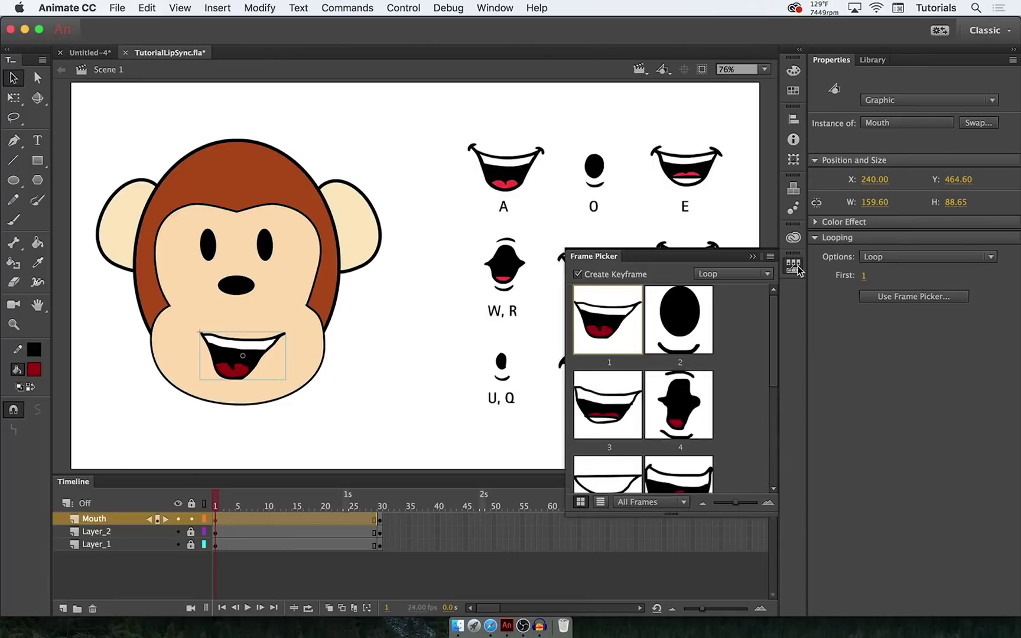
# Preview all eight mouth shapes in Frame Picker, ending on shape 1.
pyautogui.click(675, 307)
pyautogui.click(615, 384)
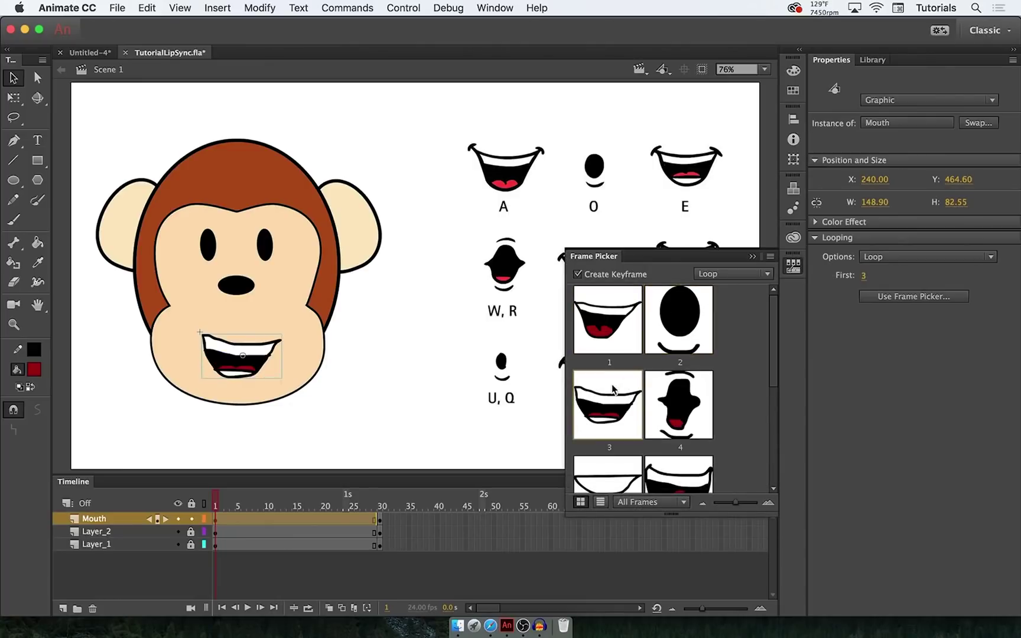
pyautogui.click(666, 407)
pyautogui.scroll(-5, 666, 407)
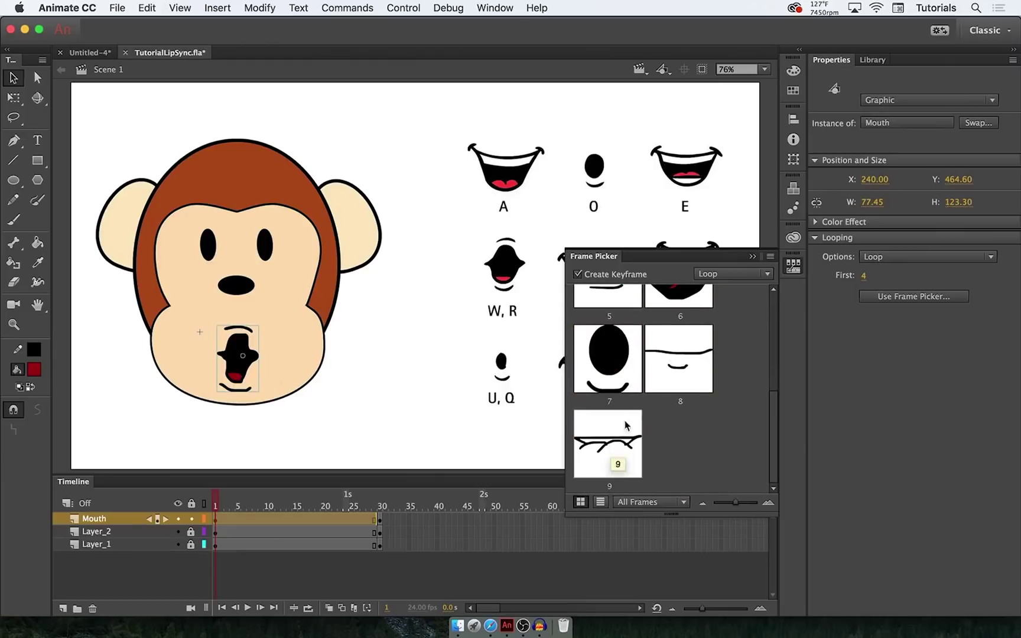
pyautogui.click(657, 387)
pyautogui.click(612, 361)
pyautogui.click(615, 295)
pyautogui.click(662, 296)
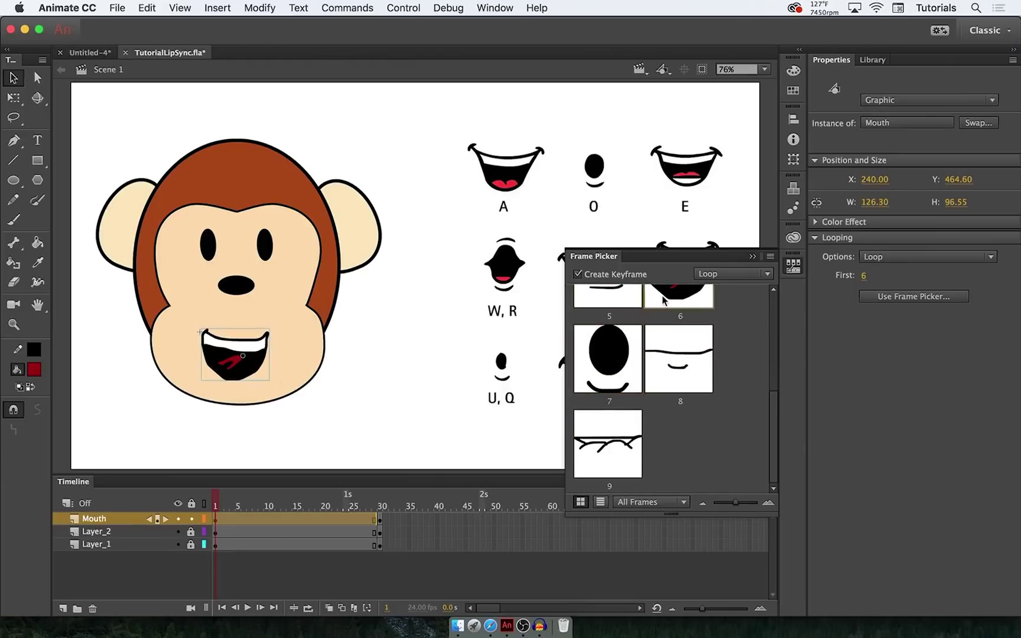
pyautogui.scroll(5, 662, 295)
pyautogui.click(611, 396)
pyautogui.click(629, 337)
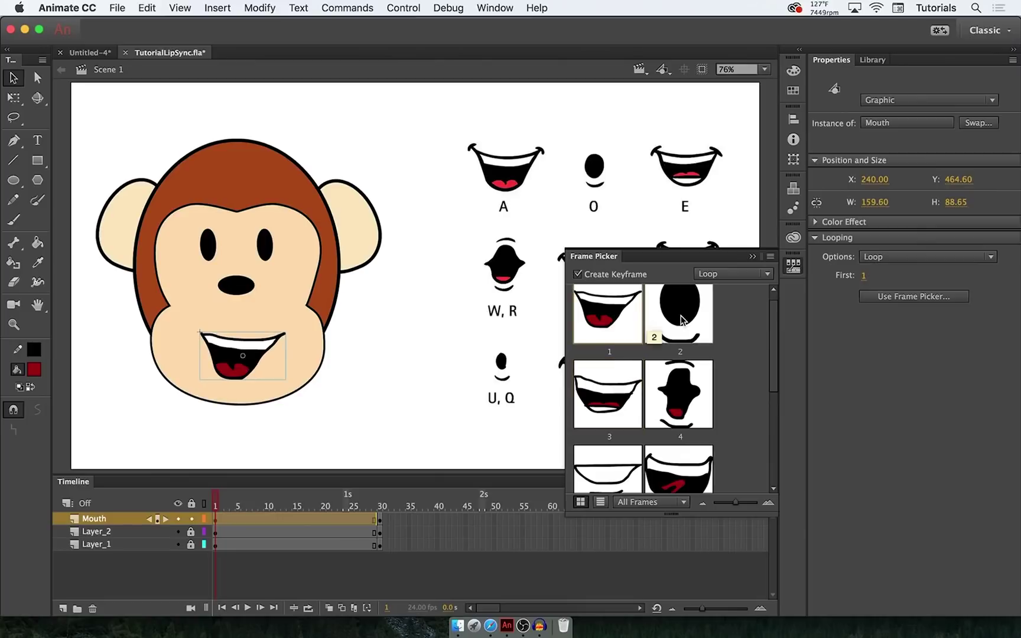
pyautogui.click(654, 329)
pyautogui.click(602, 319)
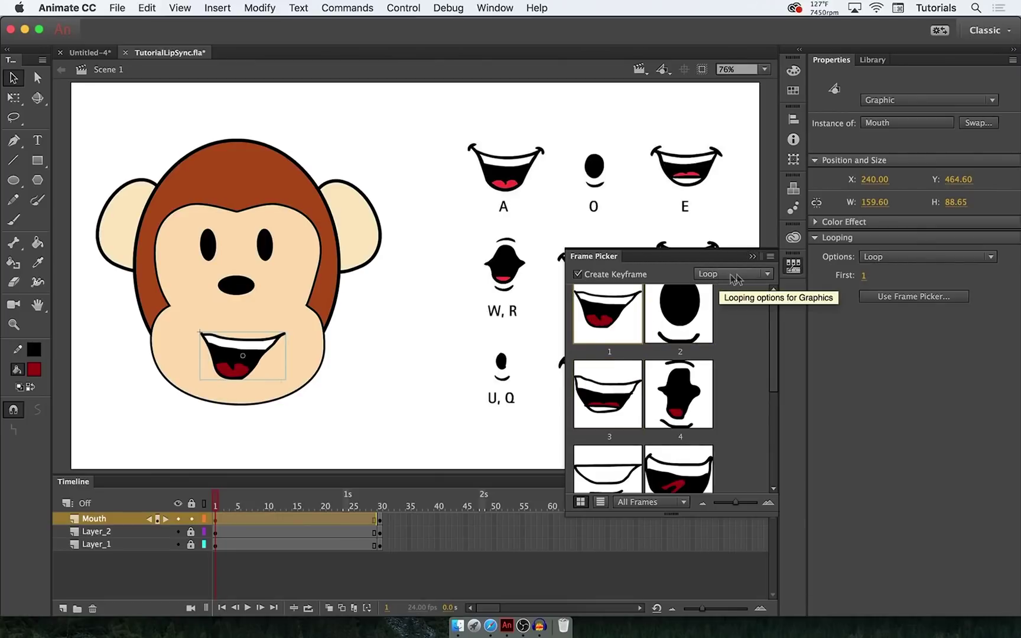
# Set the Mouth instance's looping to Single Frame and scrub to confirm it holds still.
pyautogui.click(215, 507)
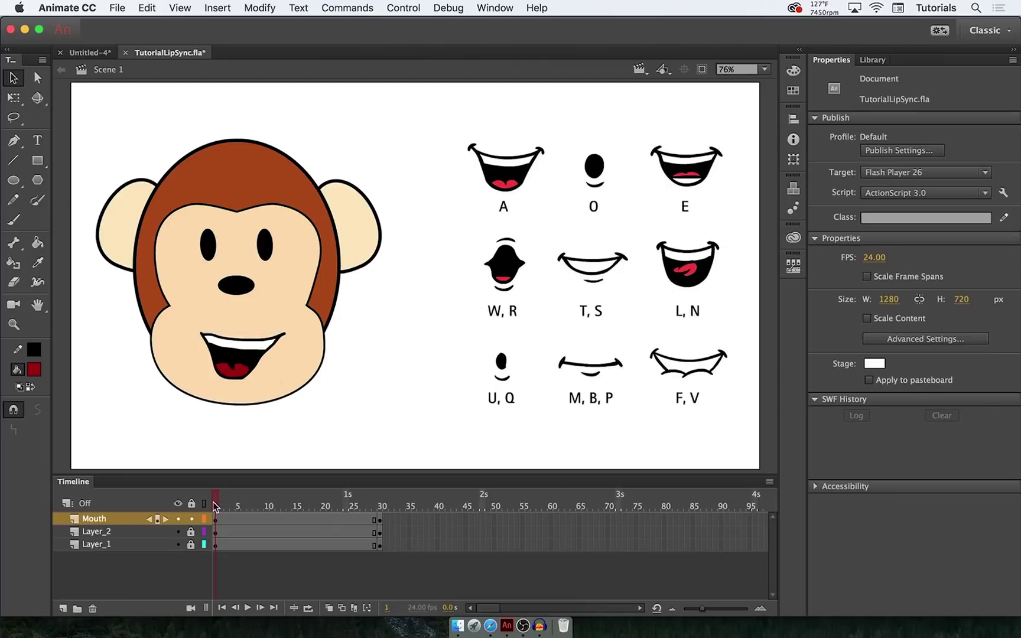
pyautogui.moveTo(217, 506)
pyautogui.mouseDown()
pyautogui.moveTo(287, 506)
pyautogui.moveTo(214, 504)
pyautogui.mouseUp()
pyautogui.click(242, 366)
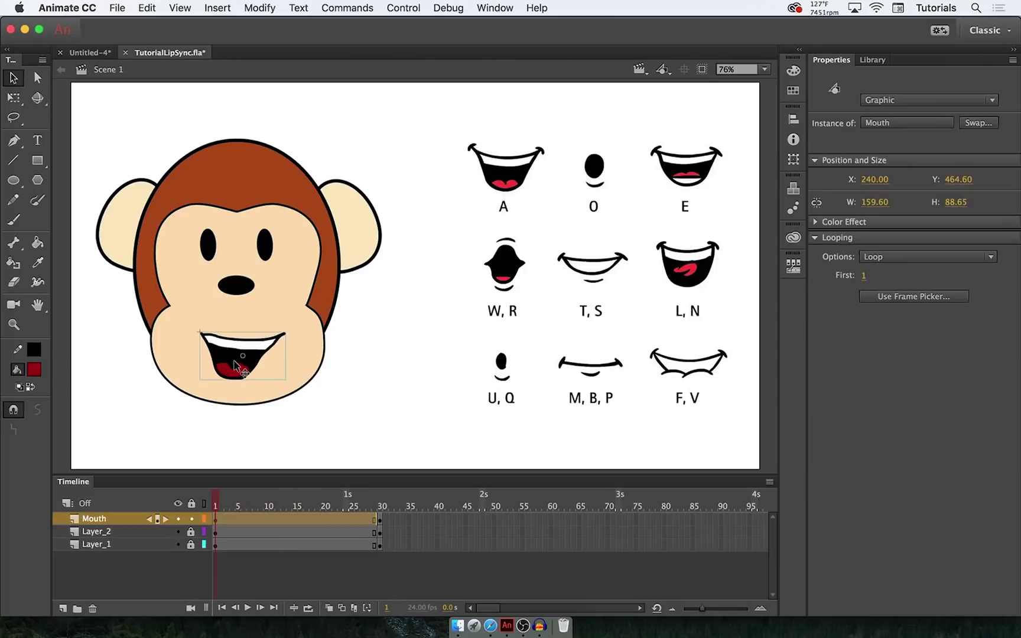
pyautogui.click(793, 267)
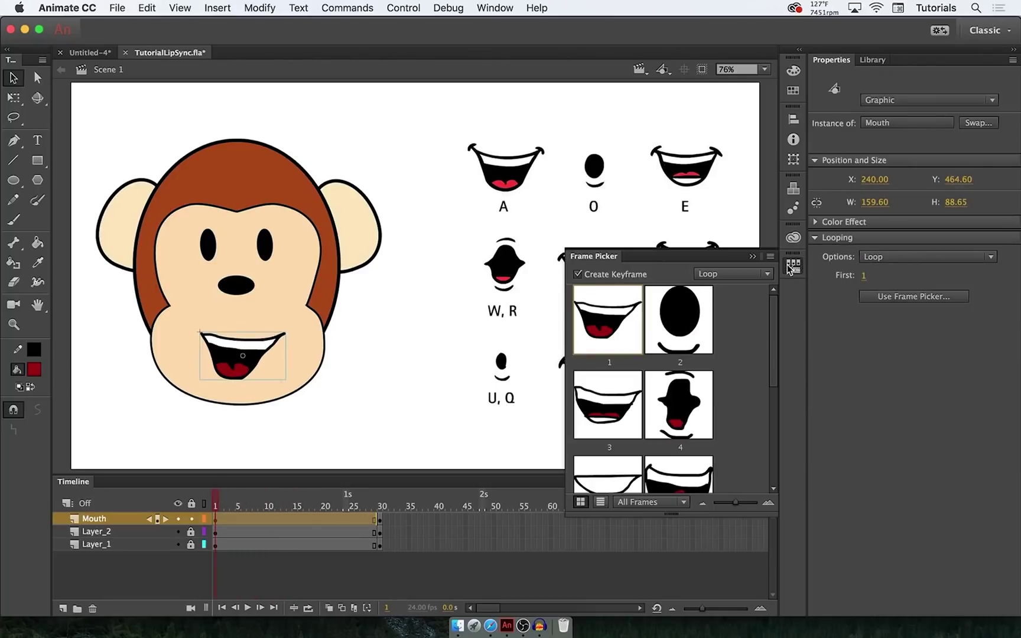
pyautogui.click(724, 273)
pyautogui.click(732, 320)
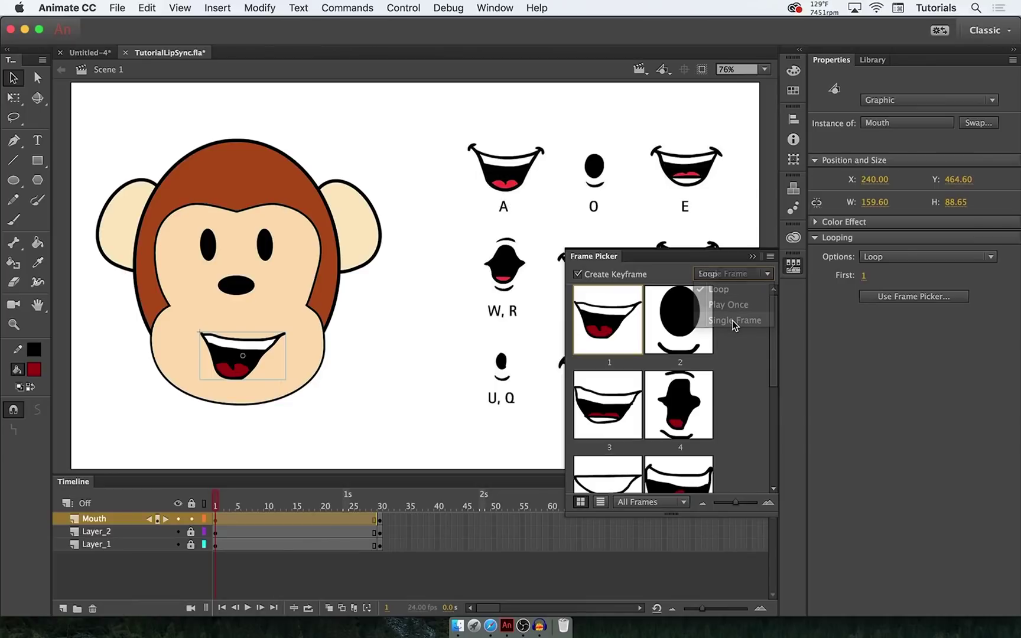
pyautogui.moveTo(217, 502); pyautogui.dragTo(360, 500)
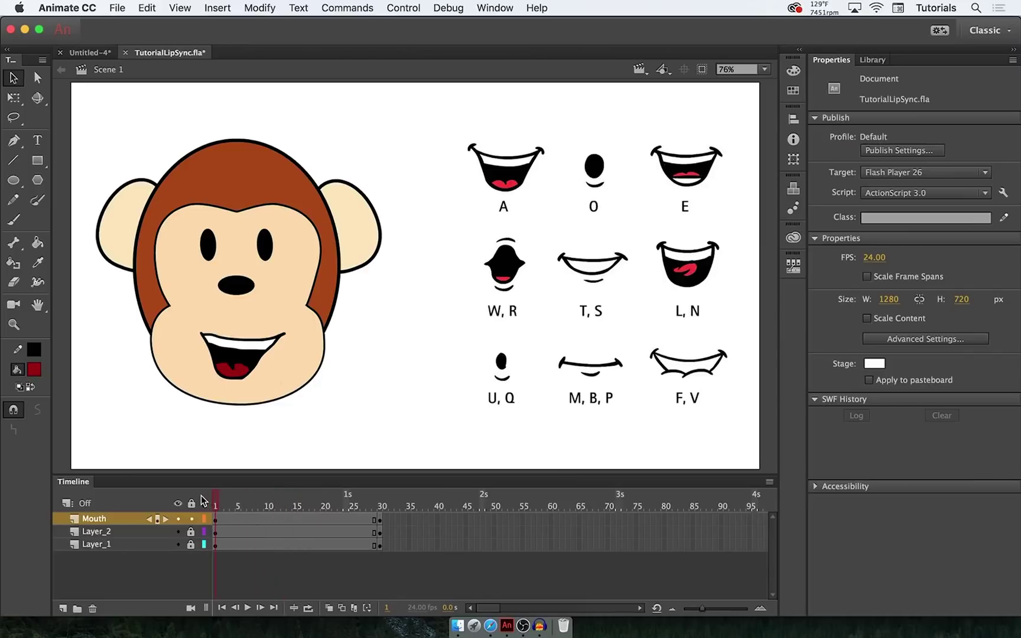
pyautogui.rightClick(258, 522)
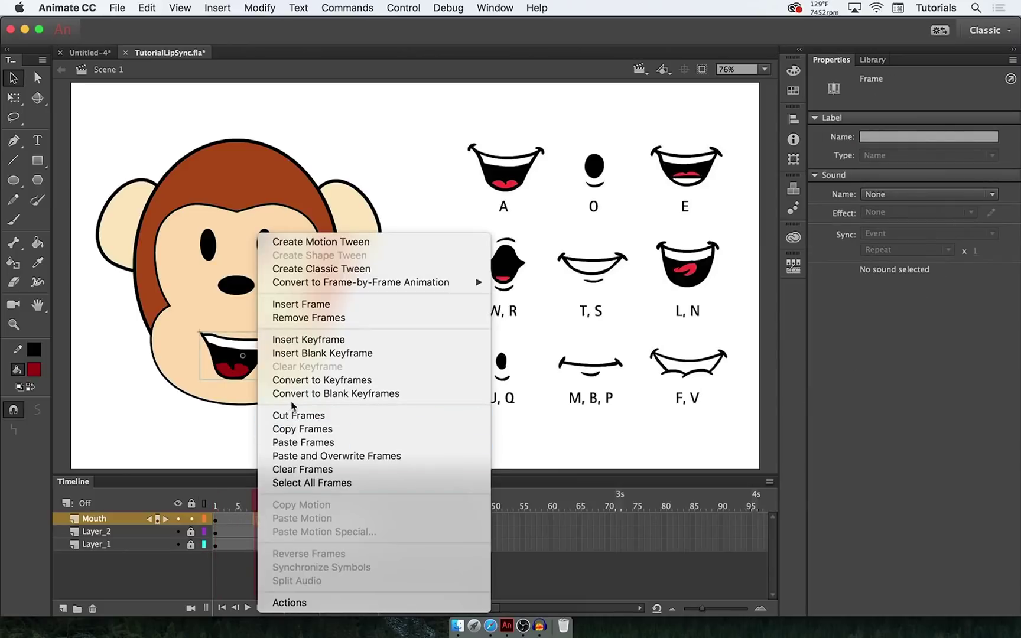
# Insert a keyframe at frame 8 showing mouth shape 4 (W, R), and scrub to check it.
pyautogui.click(308, 340)
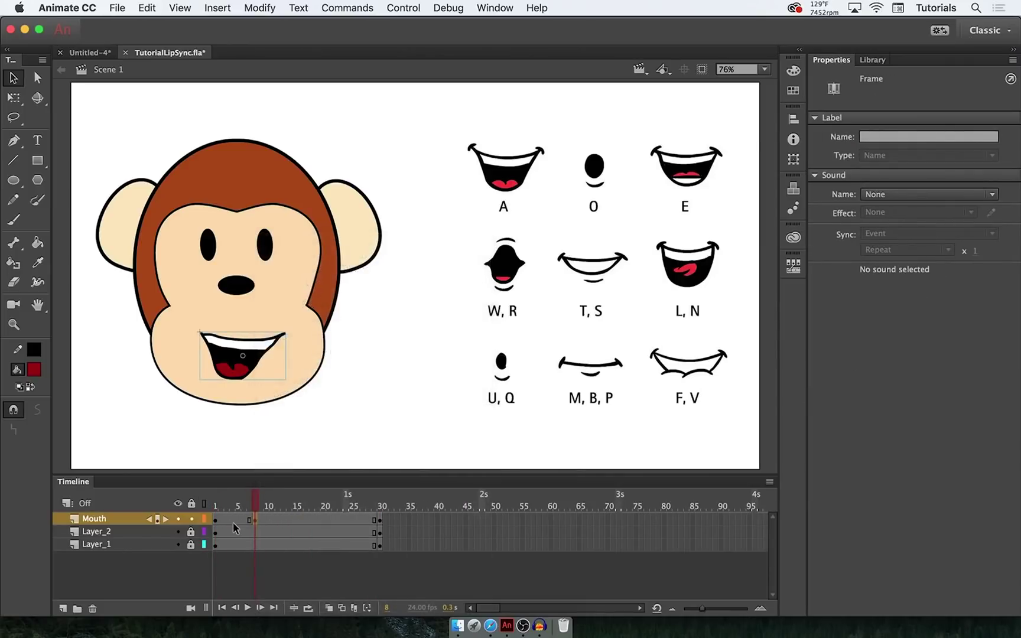
pyautogui.click(788, 266)
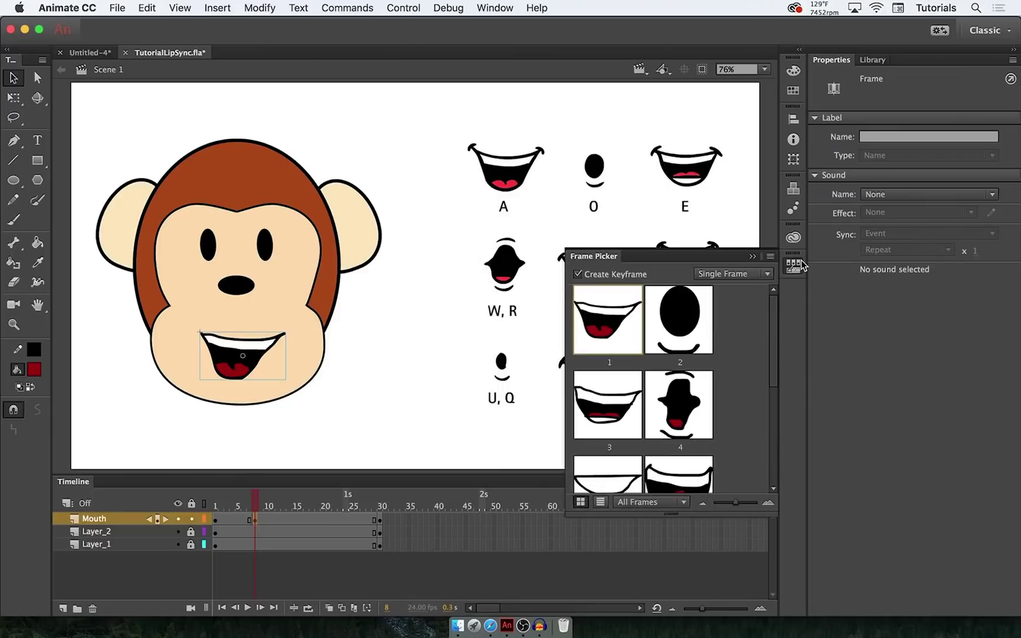
pyautogui.click(665, 397)
pyautogui.moveTo(257, 509); pyautogui.dragTo(307, 507)
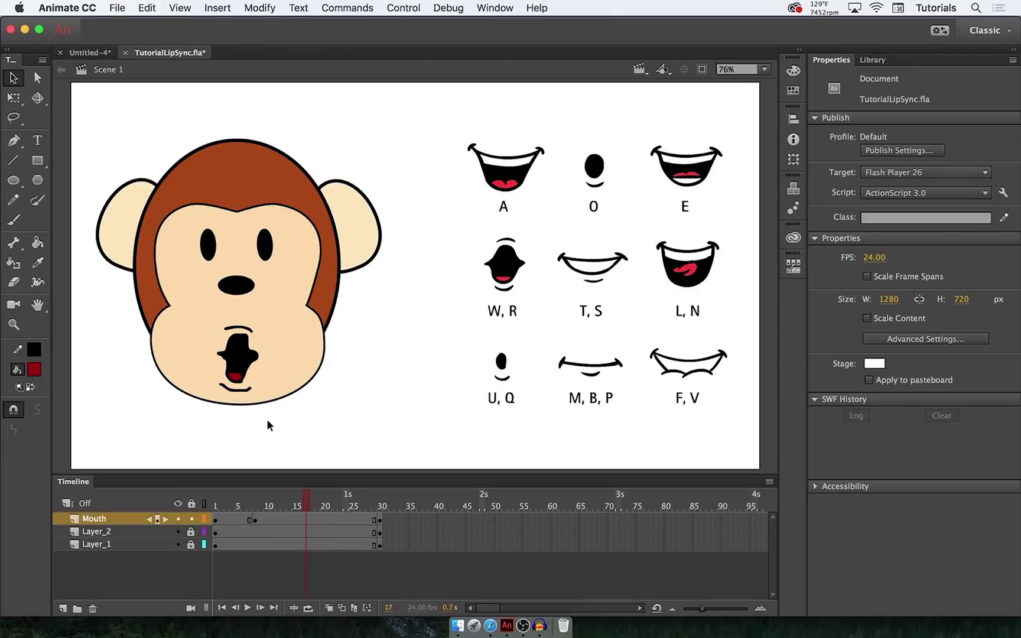
pyautogui.moveTo(300, 508); pyautogui.dragTo(264, 503)
pyautogui.click(257, 503)
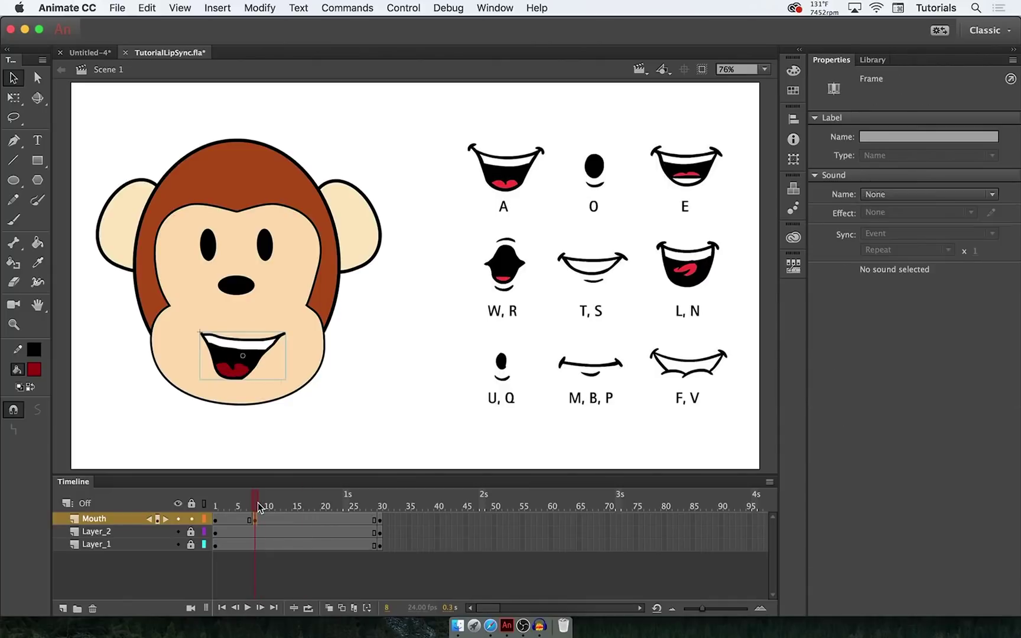
pyautogui.moveTo(258, 502); pyautogui.dragTo(217, 499)
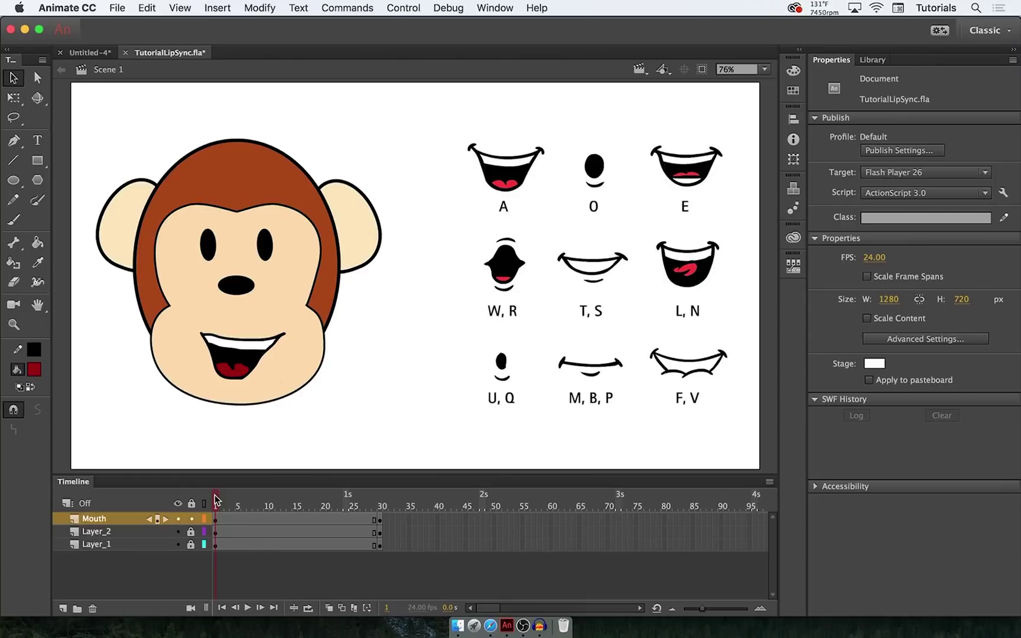
# Hide the reference layer, then scale the monkey head to about 661.70 × 618 and centre it.
pyautogui.click(178, 531)
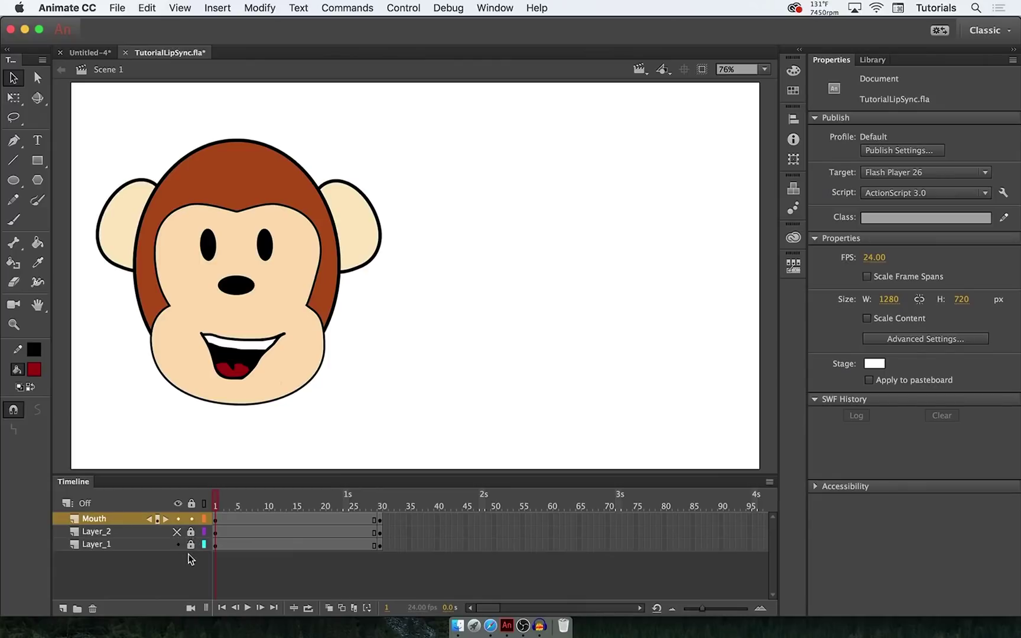
pyautogui.click(190, 544)
pyautogui.moveTo(108, 127); pyautogui.dragTo(393, 413)
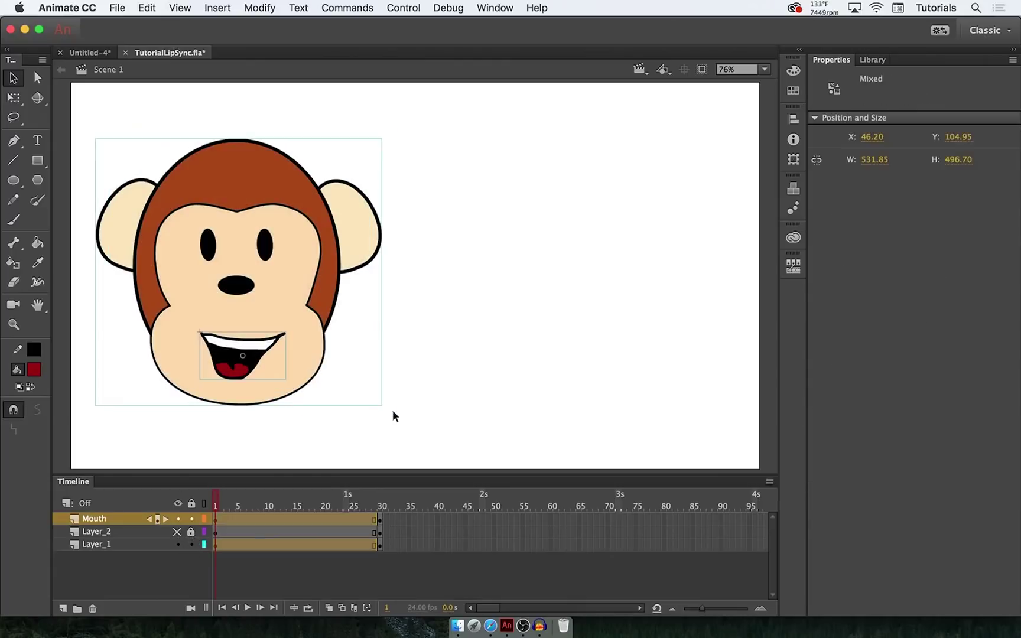
pyautogui.click(14, 97)
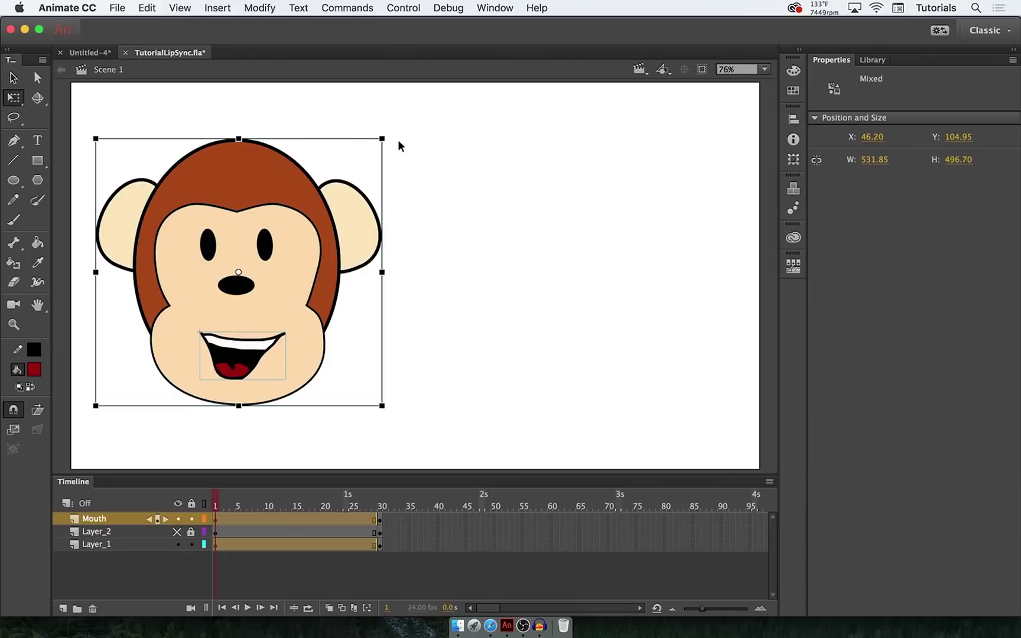
pyautogui.moveTo(391, 132); pyautogui.dragTo(460, 104)
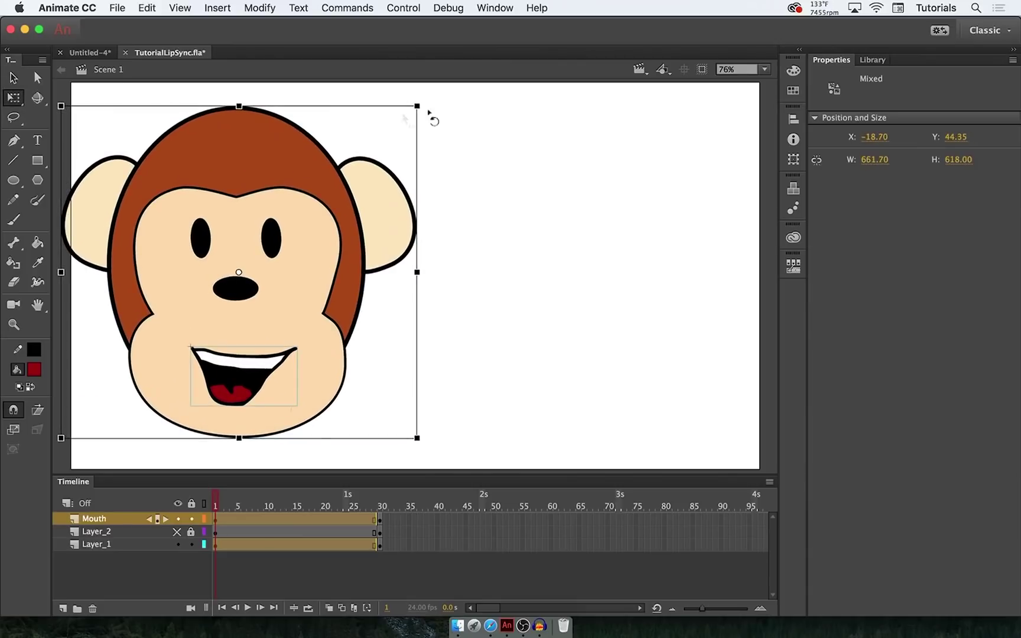
pyautogui.moveTo(347, 163); pyautogui.dragTo(486, 164)
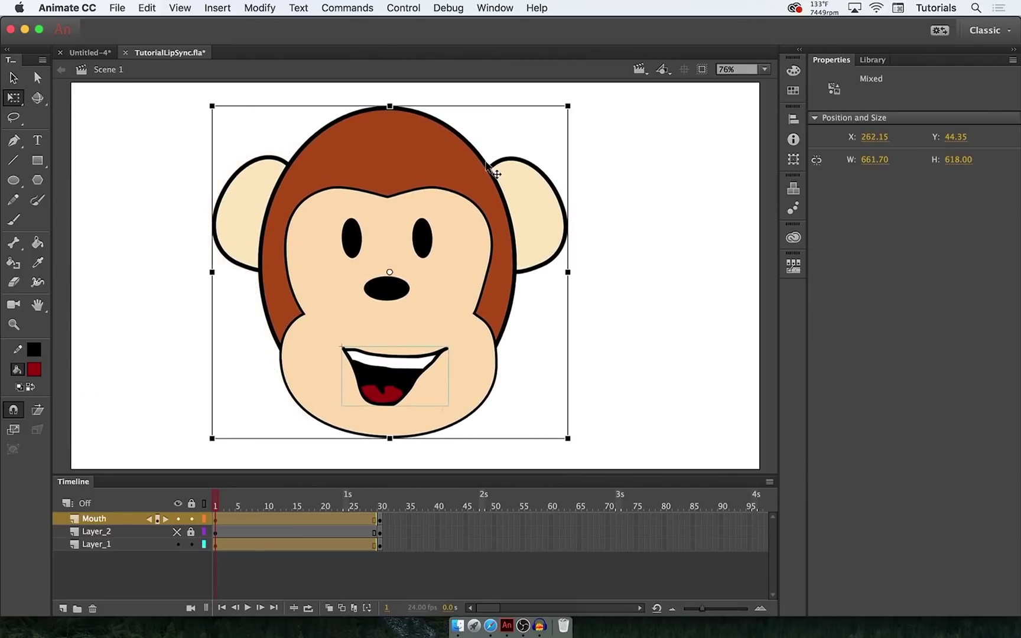
pyautogui.click(619, 215)
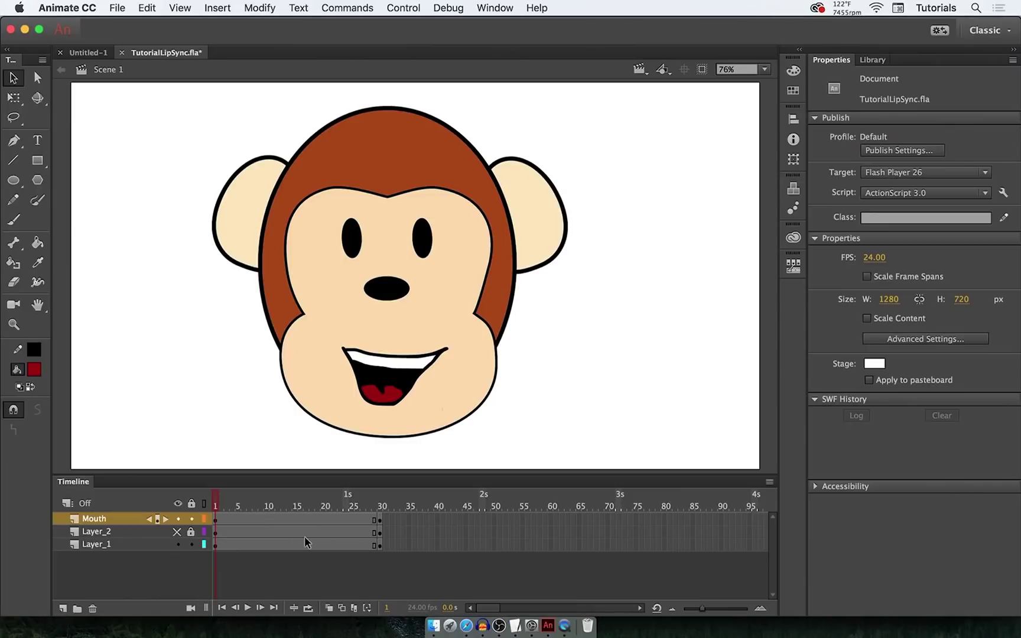
# Add a new layer named Audio.
pyautogui.click(63, 609)
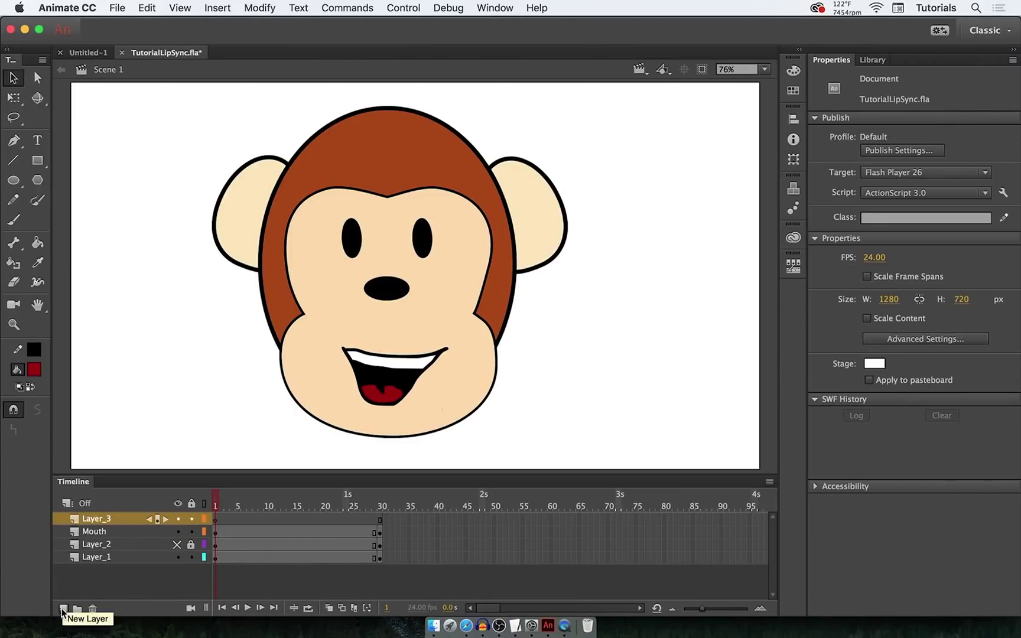
pyautogui.doubleClick(108, 520)
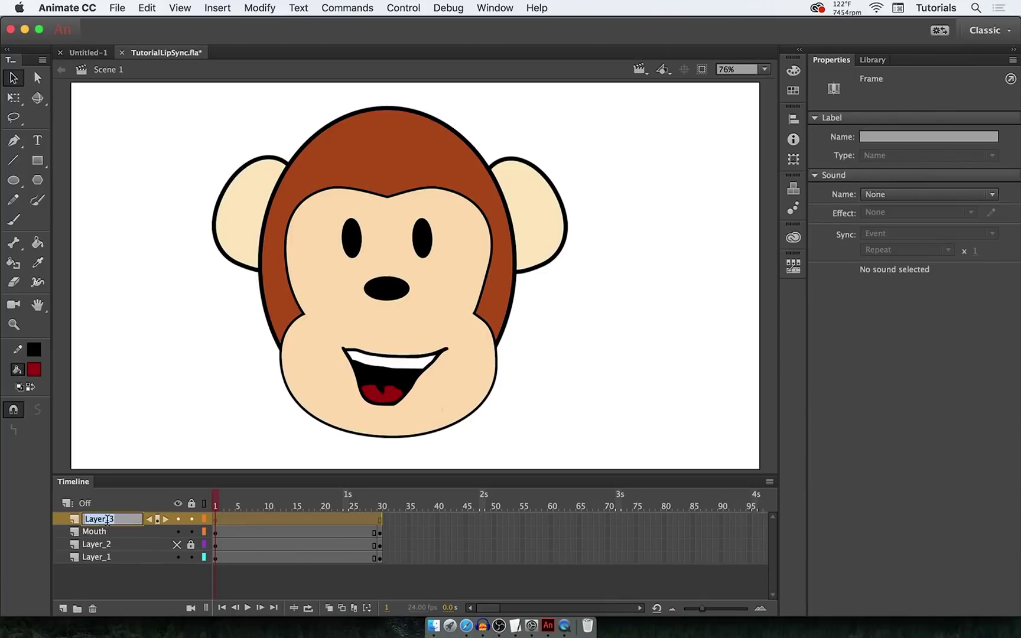
pyautogui.write('Audio')
pyautogui.press('Return')
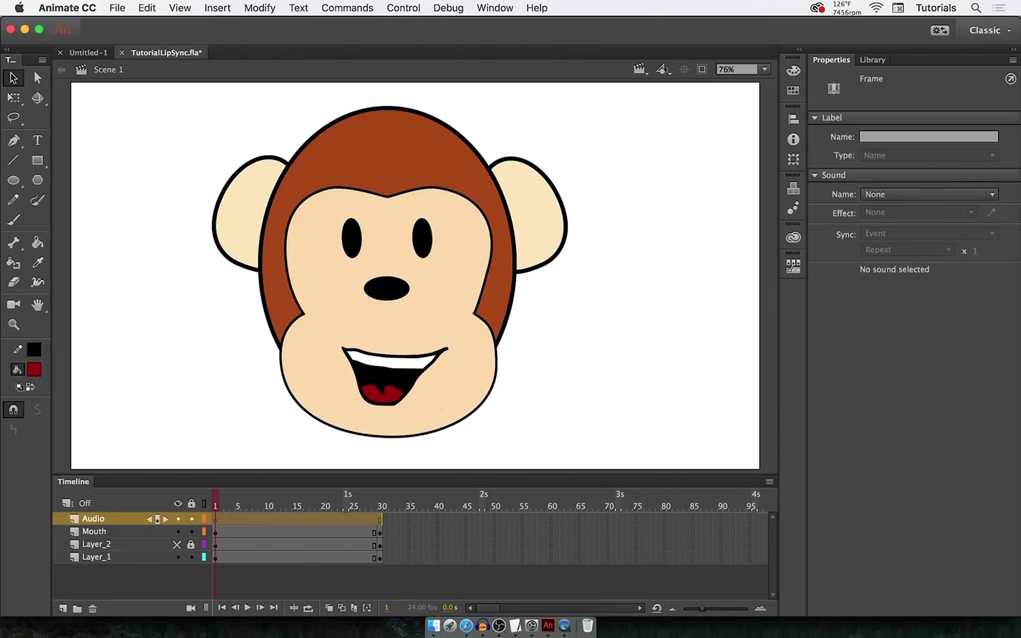
# Import AudioClip.mp3 to the library, setting the file filter to All Files.
pyautogui.click(117, 8)
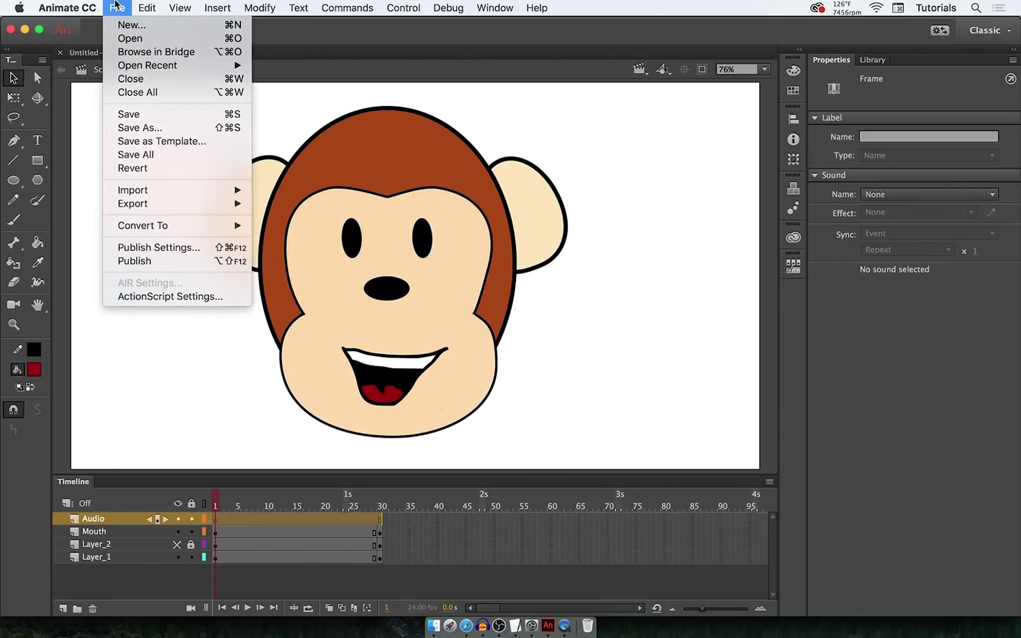
pyautogui.moveTo(212, 189)
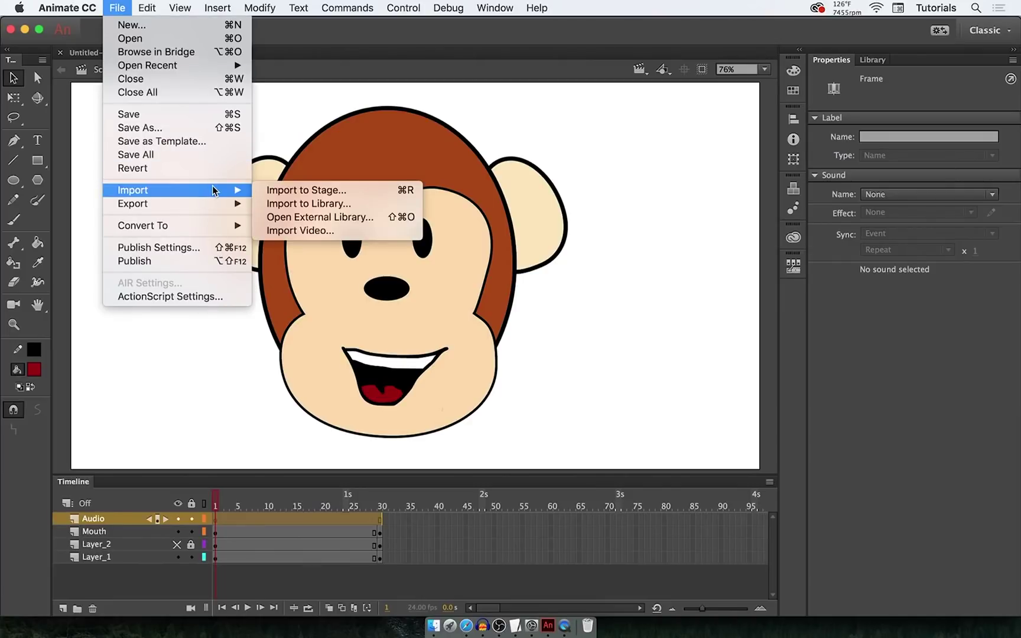
pyautogui.click(326, 204)
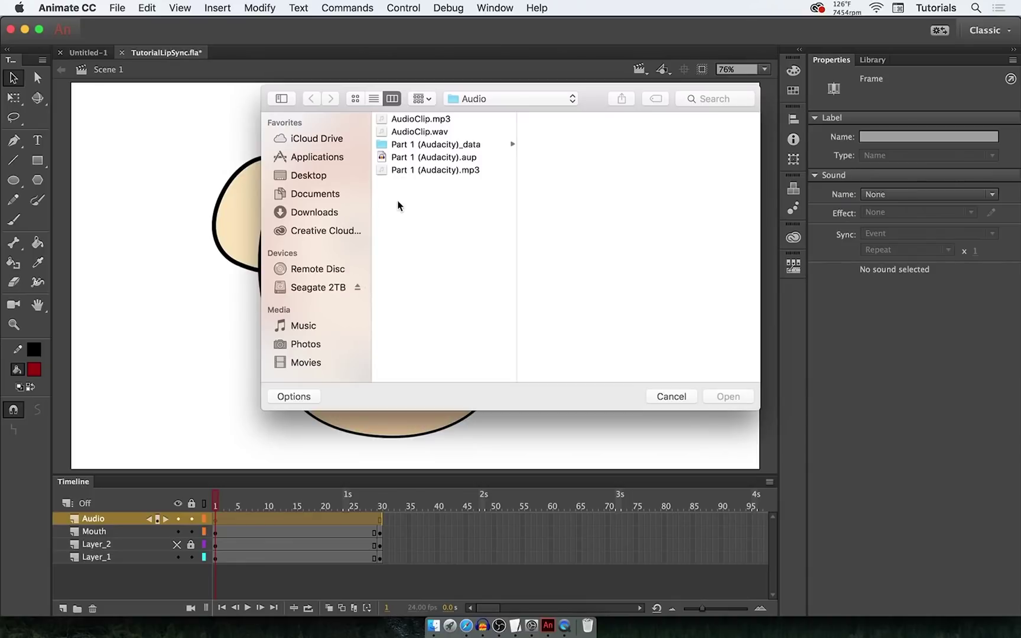
pyautogui.click(306, 399)
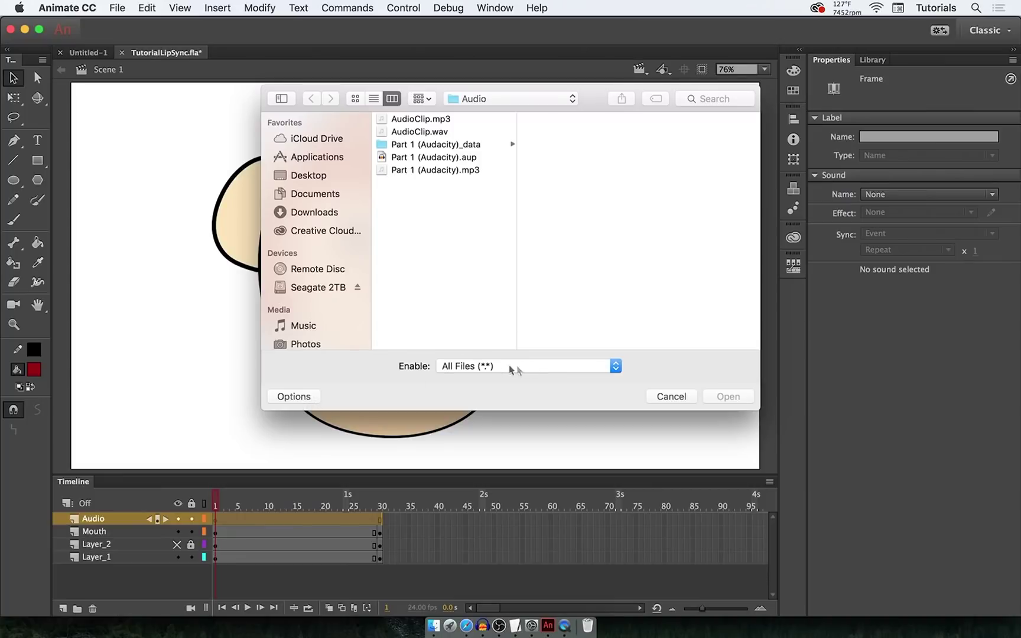
pyautogui.click(488, 366)
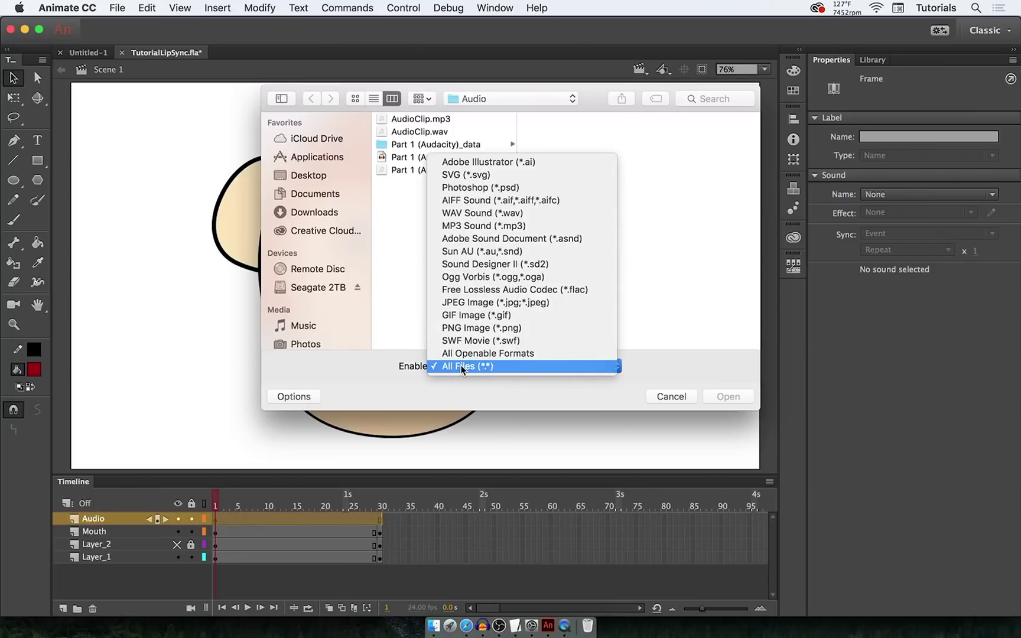
pyautogui.click(502, 276)
pyautogui.click(500, 367)
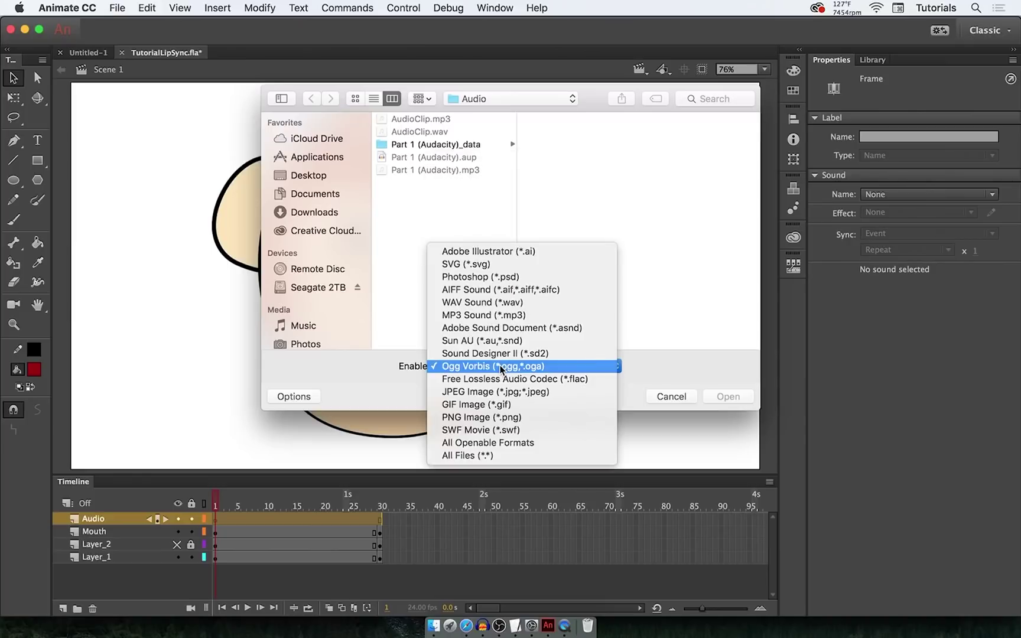
pyautogui.click(464, 455)
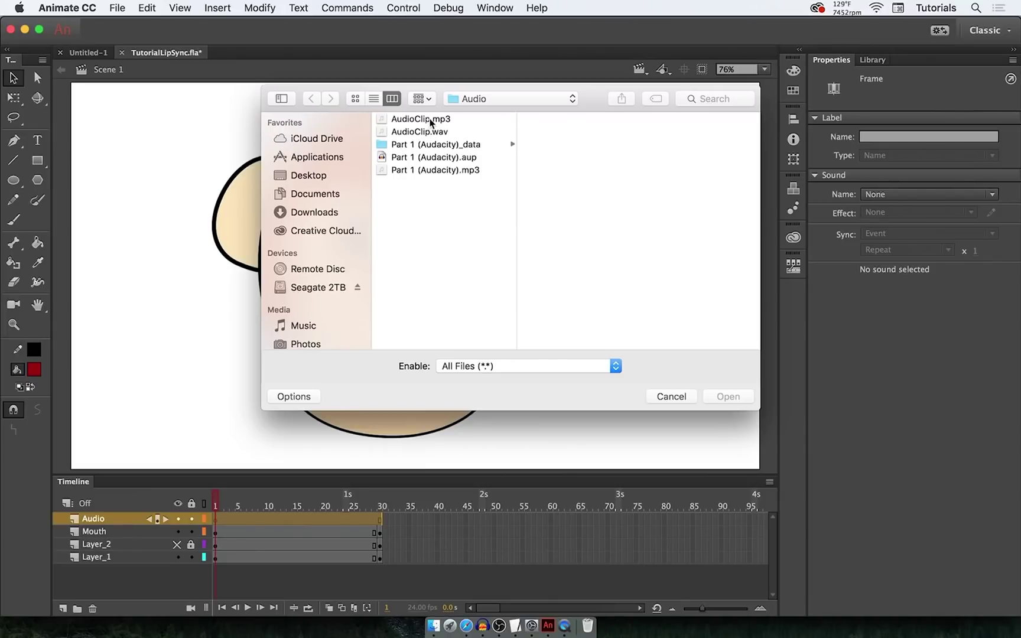
pyautogui.click(431, 119)
pyautogui.click(723, 397)
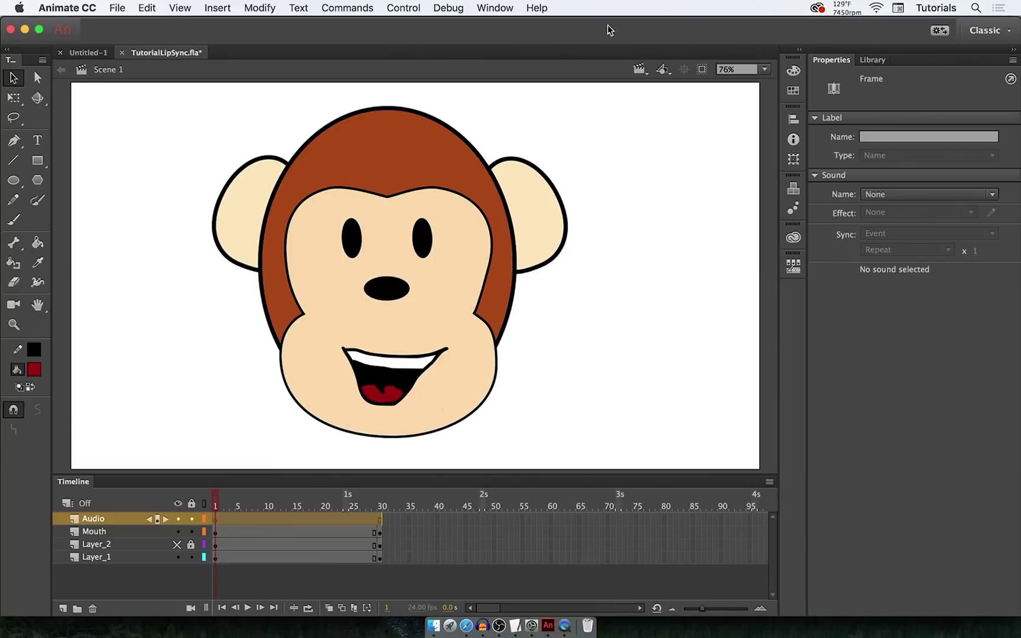
# Drag AudioClip.mp3 from the Library onto the Audio layer so its waveform spans frames 1–30.
pyautogui.click(492, 9)
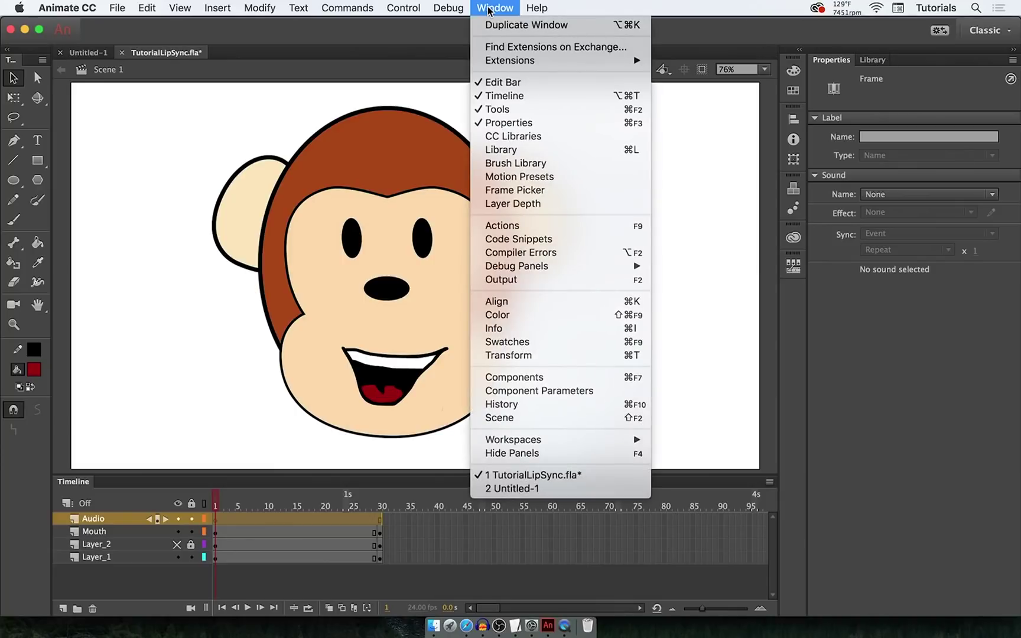
pyautogui.click(525, 150)
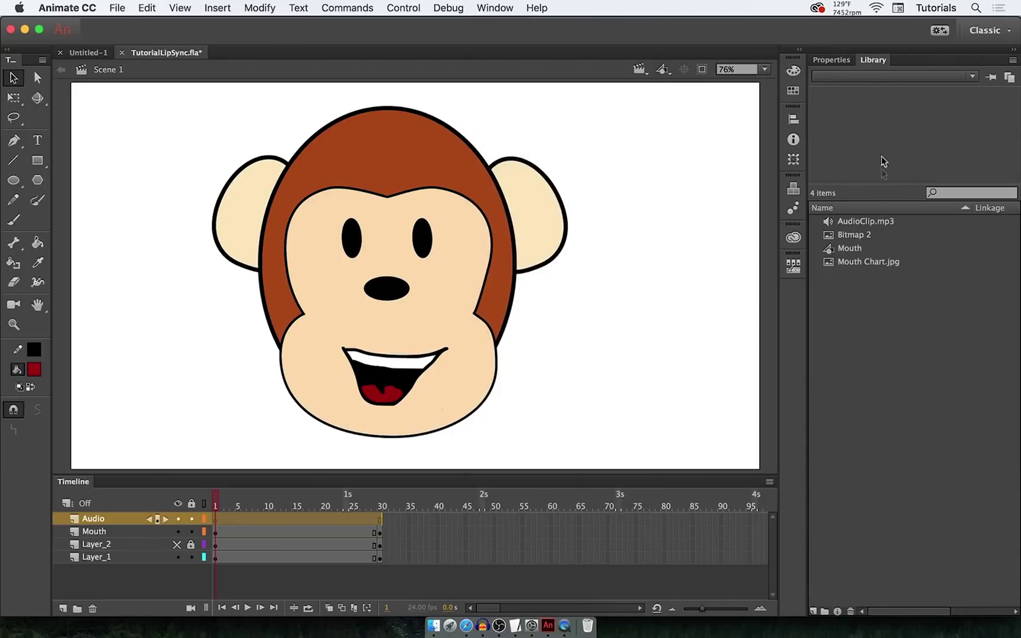
pyautogui.click(869, 223)
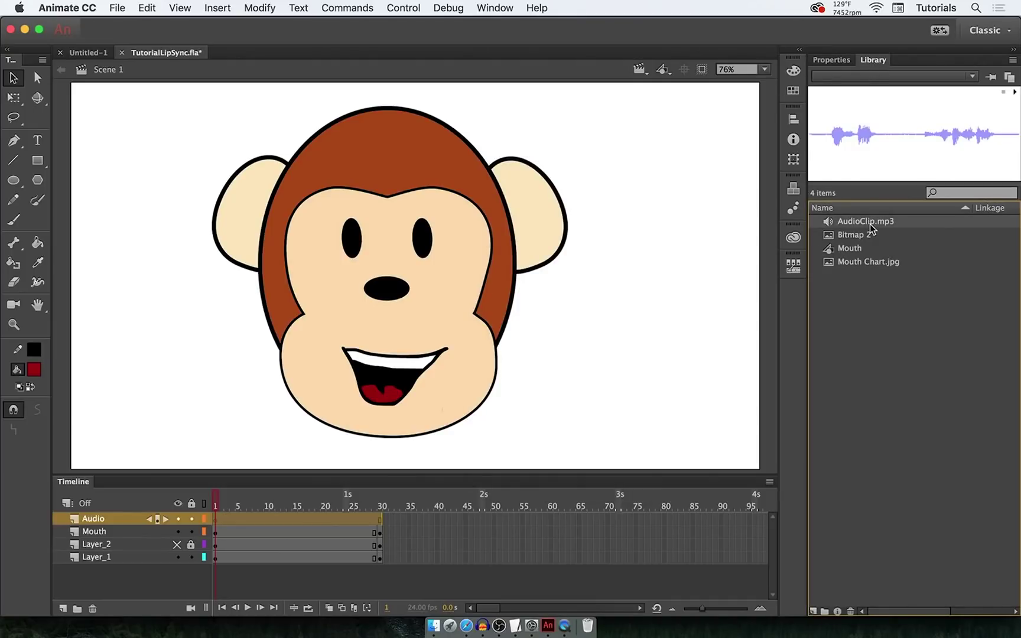
pyautogui.moveTo(870, 224); pyautogui.dragTo(338, 310)
pyautogui.moveTo(278, 473); pyautogui.dragTo(309, 433)
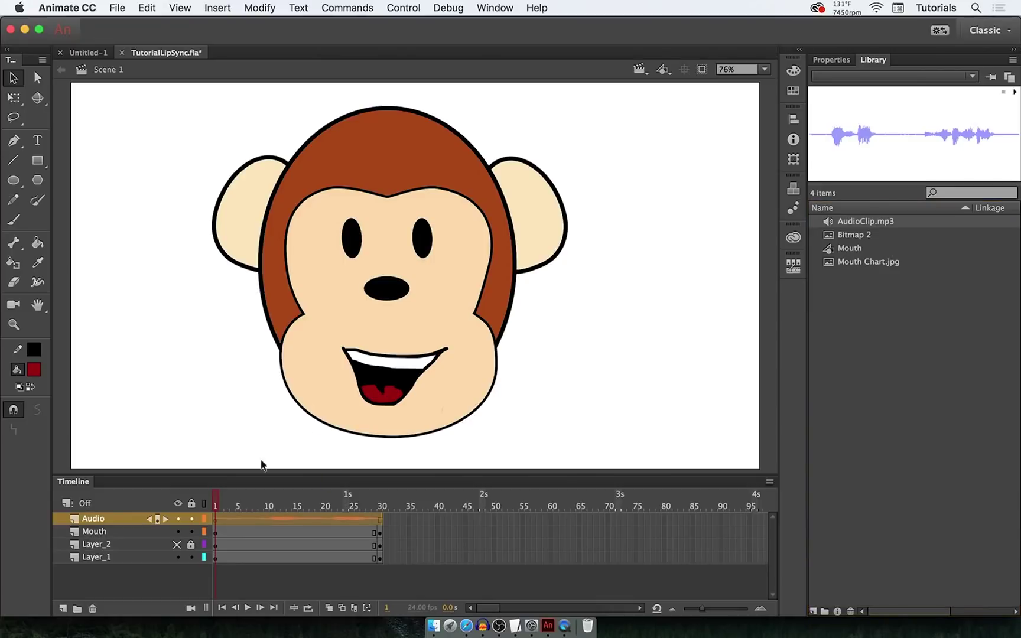
pyautogui.click(382, 521)
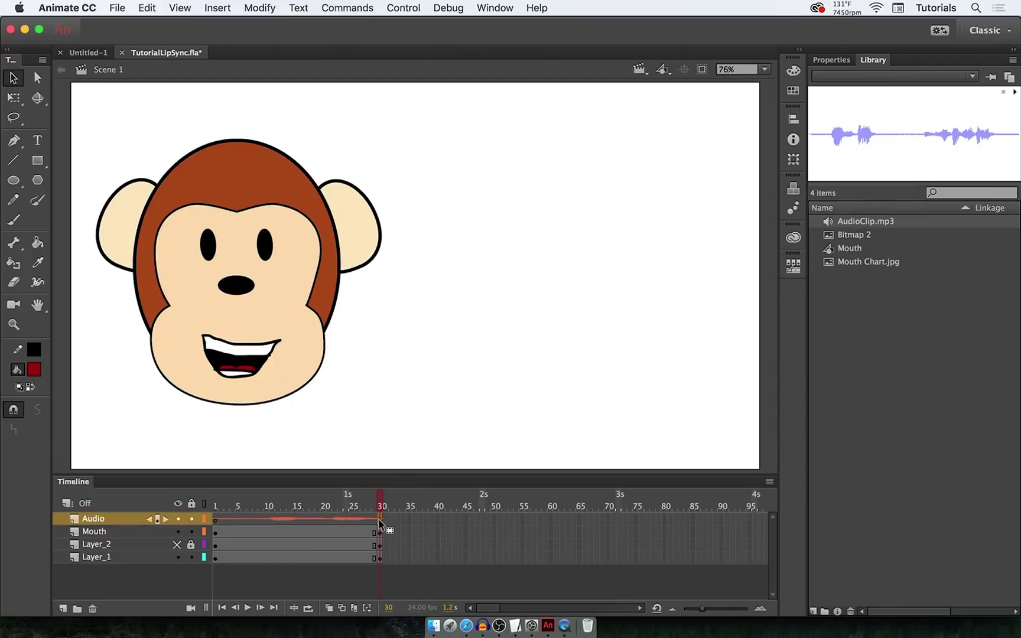
# Extend the Audio layer's frames with F5 to frames 51, 70 and 85, then stretch it to about frame 95.
pyautogui.click(501, 521)
pyautogui.press('F5')
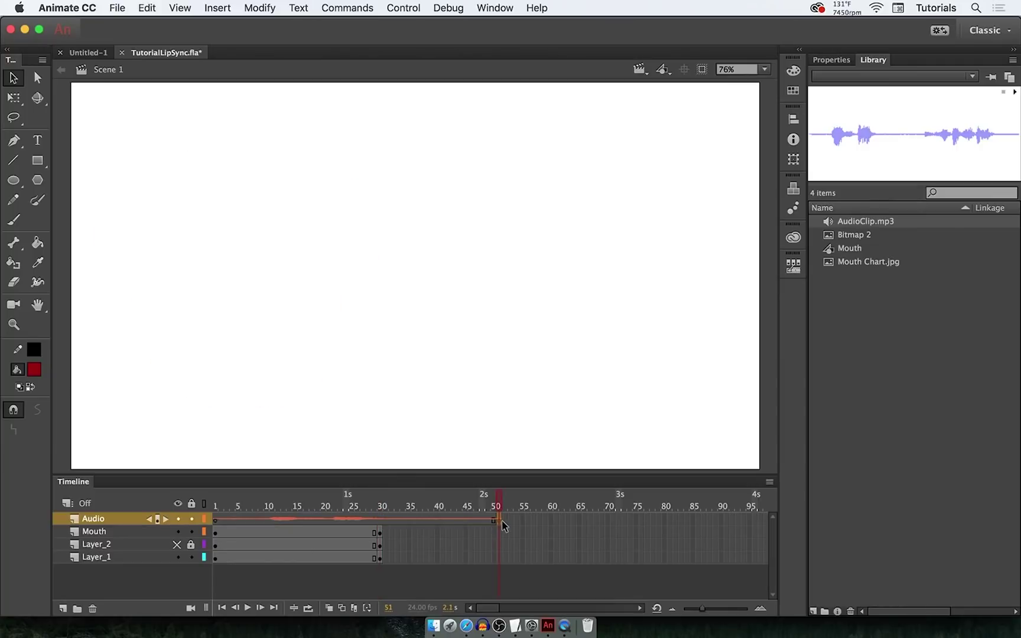
pyautogui.click(609, 521)
pyautogui.press('F5')
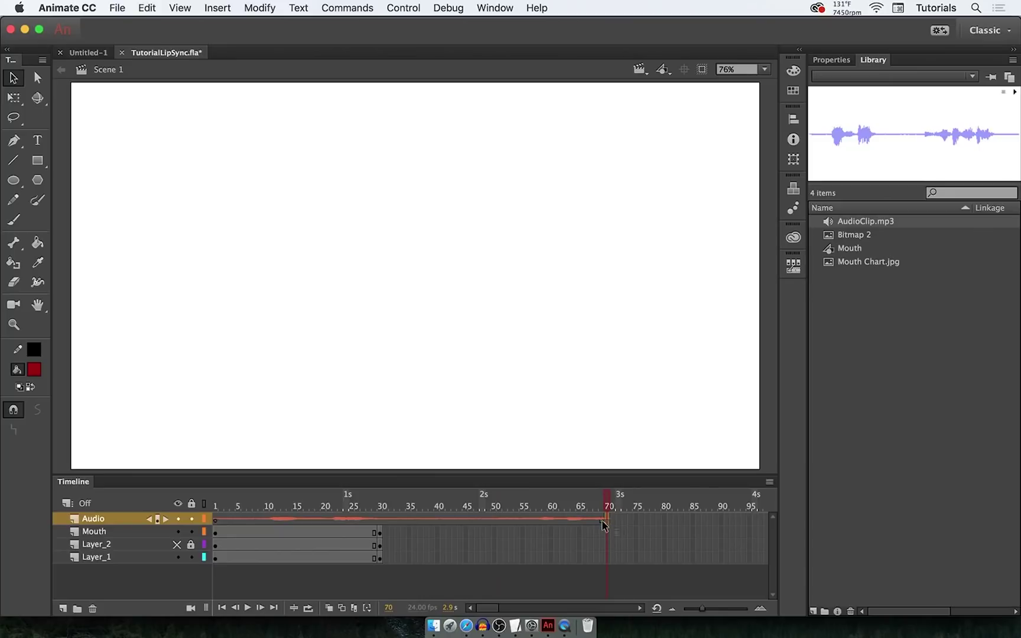
pyautogui.click(693, 521)
pyautogui.press('F5')
pyautogui.moveTo(693, 521); pyautogui.dragTo(747, 521)
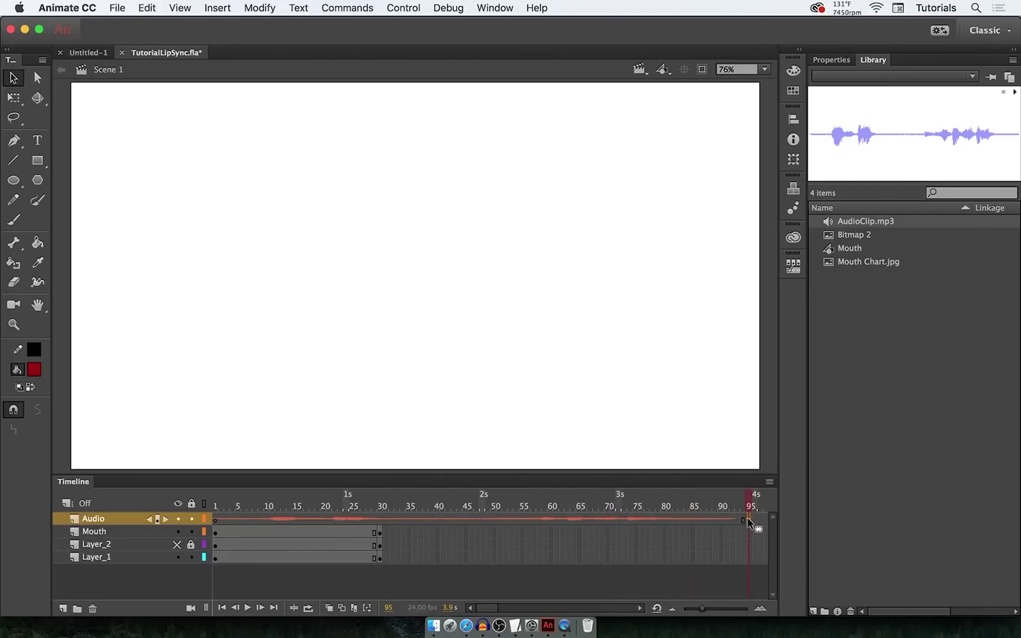
# Stretch the audio span further, then remove the surplus Audio frames past frame 93.
pyautogui.hscroll(5, 749, 522)
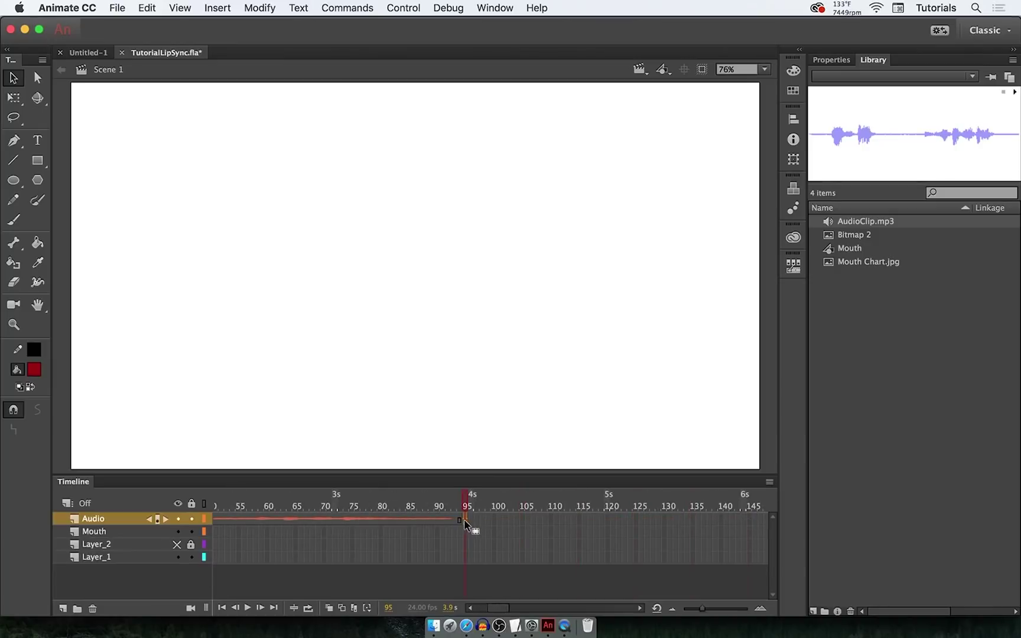
pyautogui.moveTo(465, 521)
pyautogui.mouseDown()
pyautogui.moveTo(630, 520)
pyautogui.moveTo(447, 533)
pyautogui.moveTo(460, 525)
pyautogui.mouseUp()
pyautogui.rightClick(480, 520)
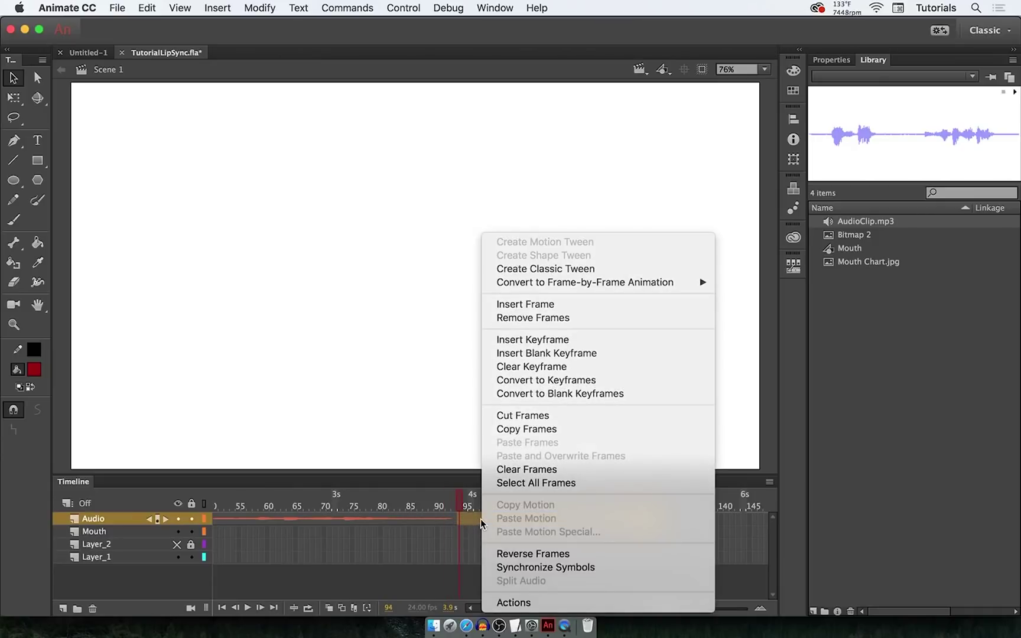
pyautogui.click(543, 318)
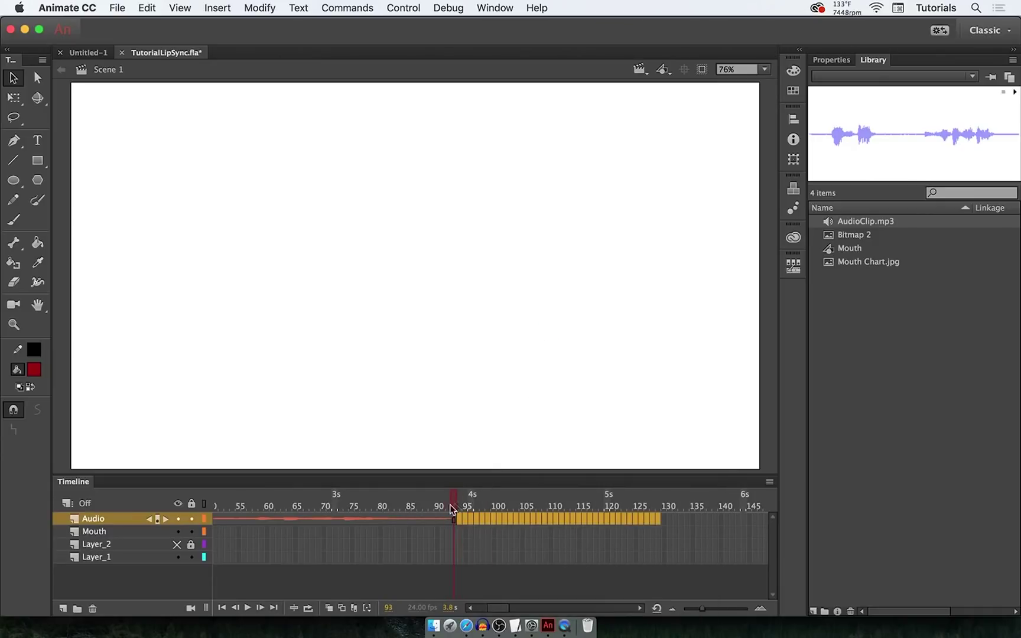
# Stretch the other layers' frames to frame 93 and clear the unwanted keyframe at Layer_1's frame 93.
pyautogui.moveTo(452, 510); pyautogui.dragTo(423, 523)
pyautogui.moveTo(295, 535); pyautogui.dragTo(653, 549)
pyautogui.click(736, 556)
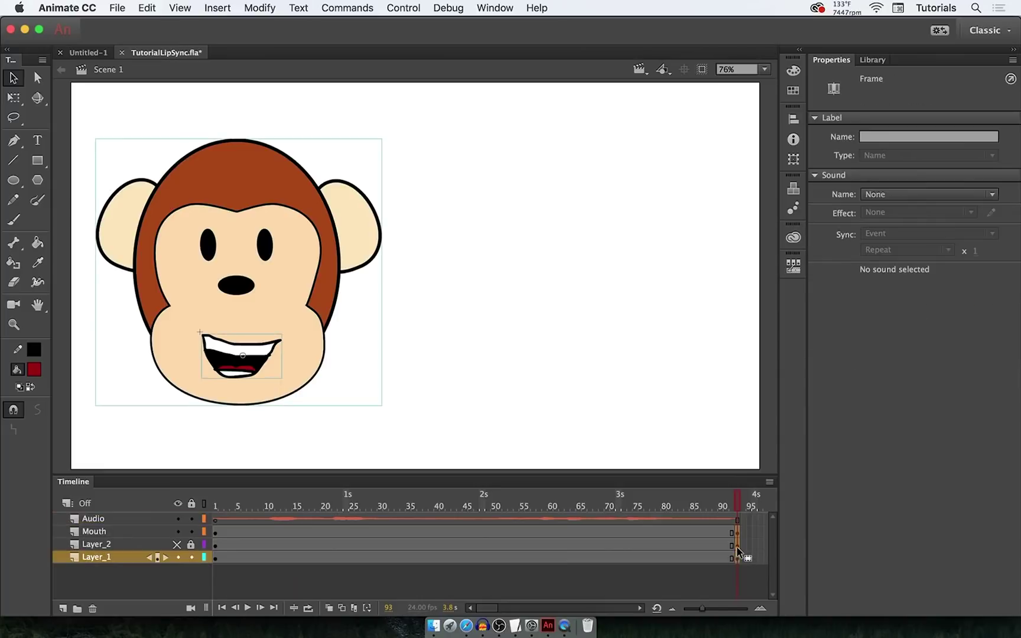
pyautogui.rightClick(735, 555)
pyautogui.click(788, 366)
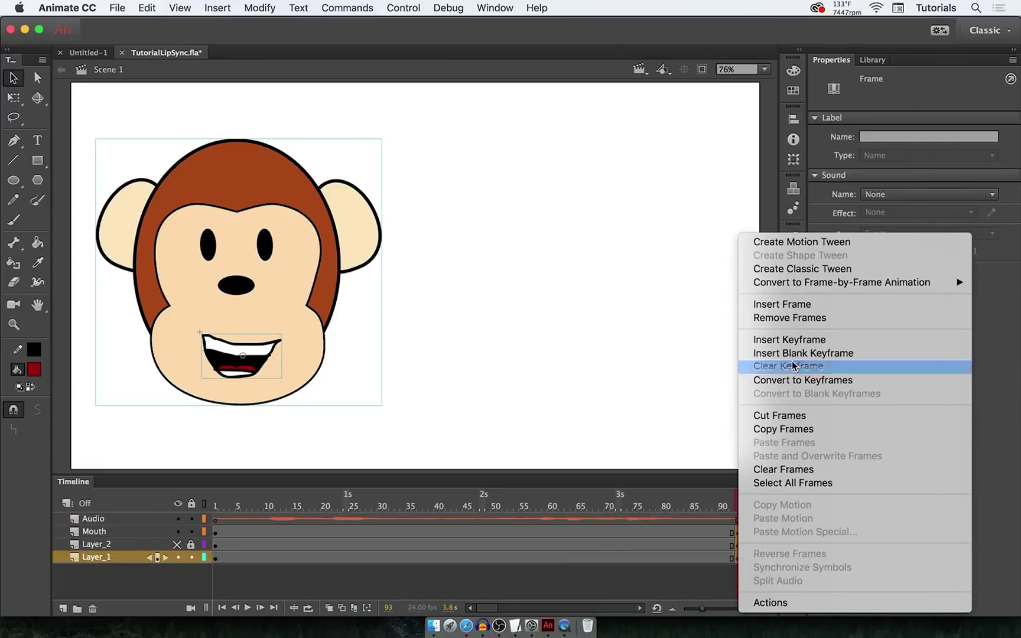
# Scrub the timeline back to frame 1 to preview the audio, then select the Audio layer's first frame.
pyautogui.click(736, 507)
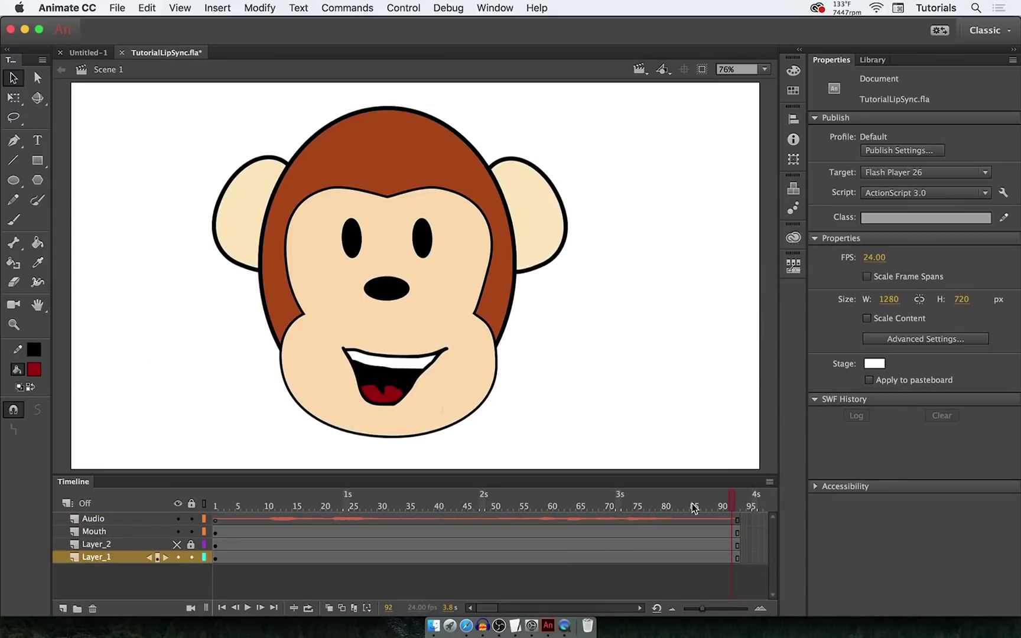
pyautogui.moveTo(734, 502); pyautogui.dragTo(215, 505)
pyautogui.moveTo(617, 528); pyautogui.dragTo(211, 527)
pyautogui.moveTo(251, 499)
pyautogui.mouseDown()
pyautogui.moveTo(441, 501)
pyautogui.moveTo(204, 498)
pyautogui.moveTo(321, 500)
pyautogui.moveTo(212, 497)
pyautogui.moveTo(336, 483)
pyautogui.moveTo(236, 488)
pyautogui.mouseUp()
pyautogui.moveTo(219, 519)
pyautogui.mouseDown()
pyautogui.moveTo(290, 512)
pyautogui.moveTo(217, 520)
pyautogui.mouseUp()
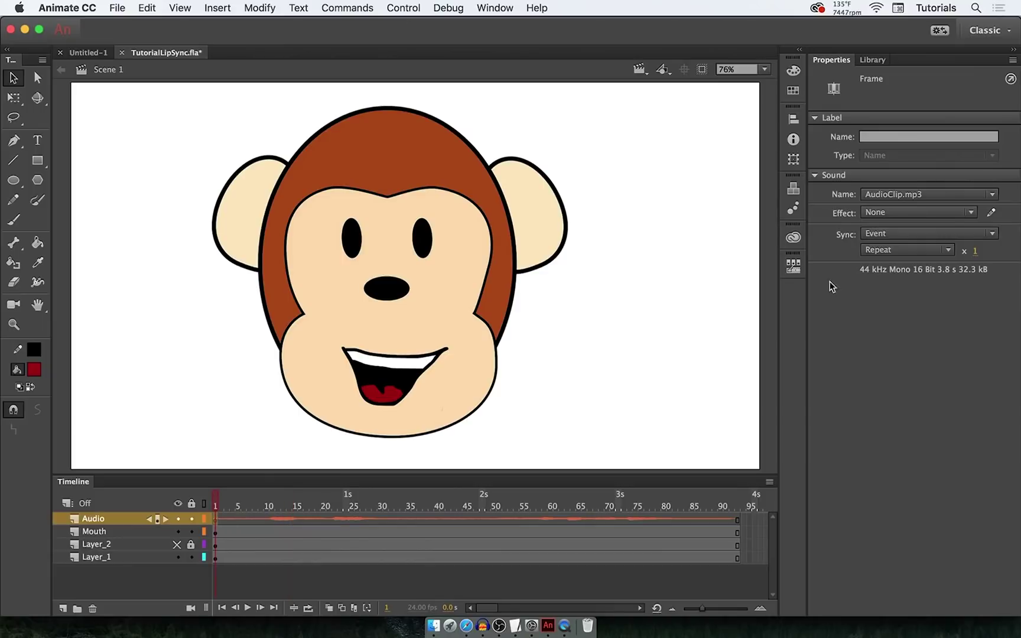
# Set the audio's Sync to Stream, play the timeline with Enter to check it, then park the playhead at frame 9.
pyautogui.click(885, 233)
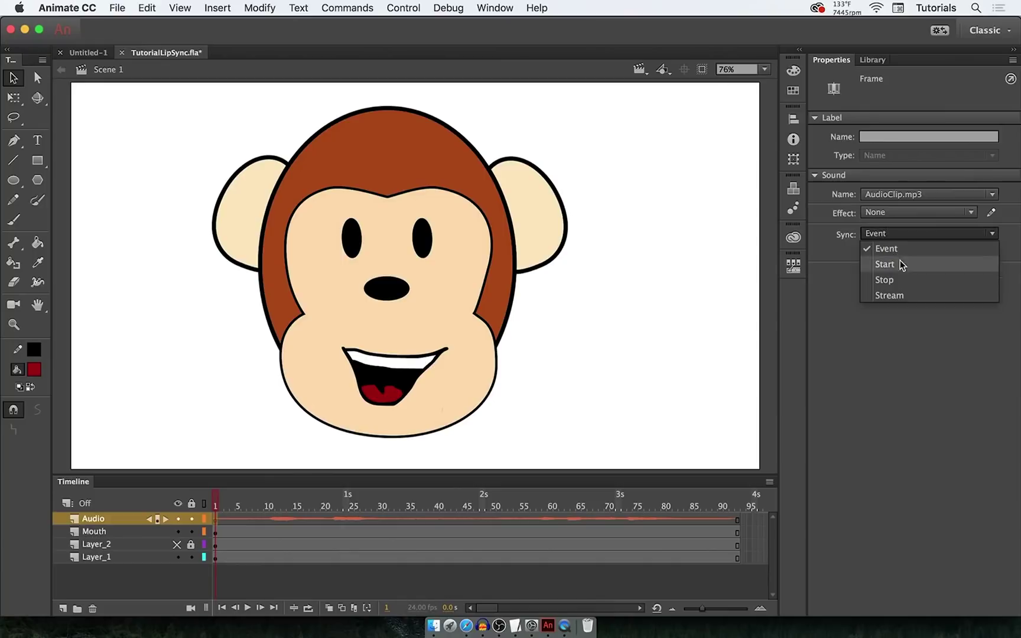
pyautogui.click(905, 295)
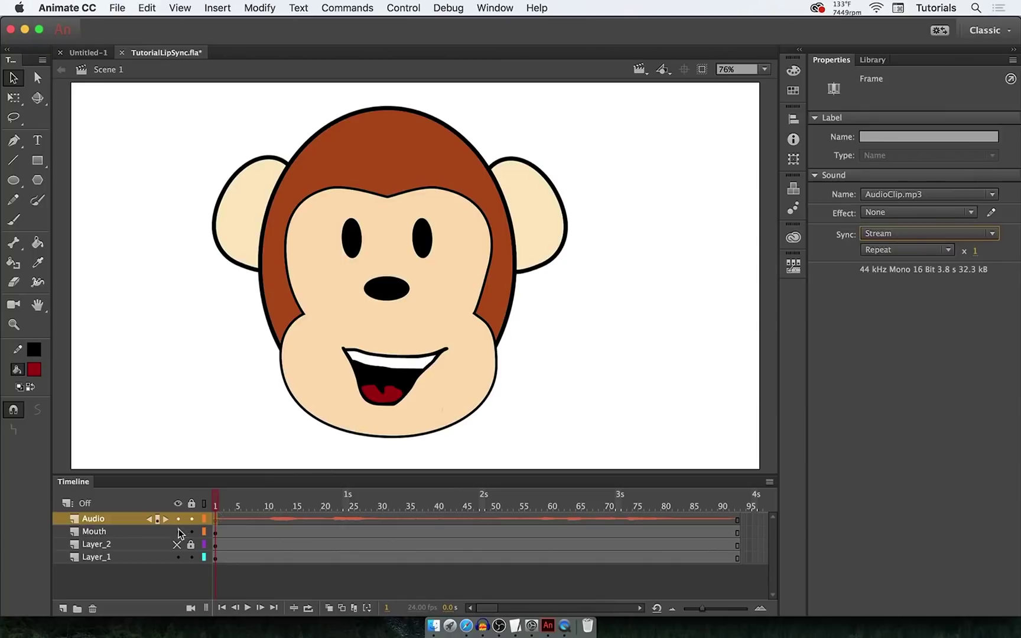
pyautogui.moveTo(215, 503)
pyautogui.mouseDown()
pyautogui.moveTo(396, 503)
pyautogui.moveTo(214, 492)
pyautogui.mouseUp()
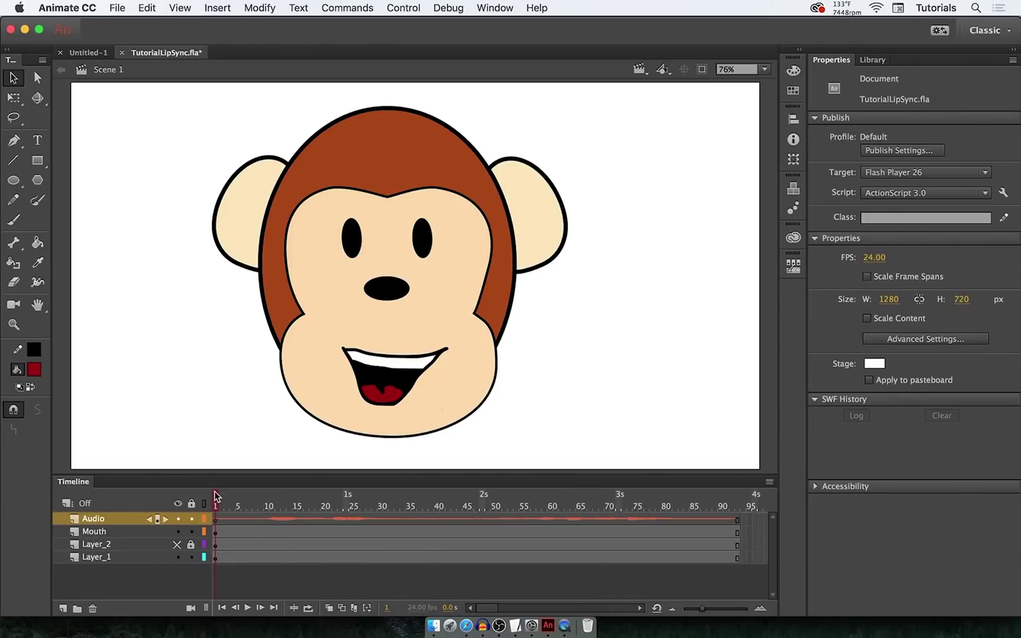
pyautogui.press('Return')
pyautogui.click(215, 501)
pyautogui.moveTo(215, 501); pyautogui.dragTo(258, 506)
# Add a Mouth keyframe at frame 10 and set it to mouth shape 4 in the Frame Picker.
pyautogui.click(265, 532)
pyautogui.rightClick(267, 531)
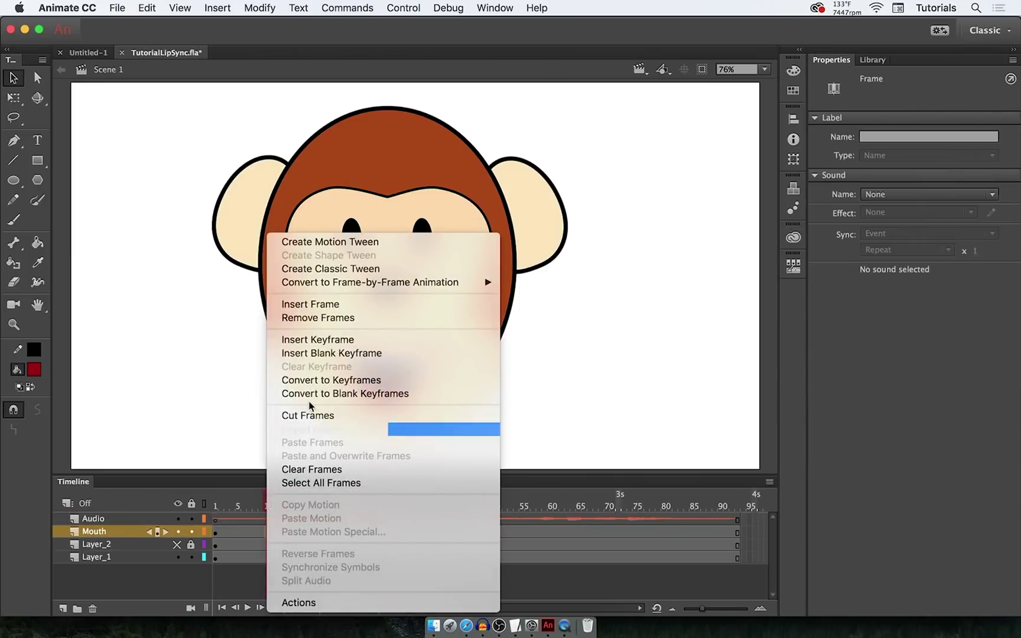
pyautogui.click(329, 339)
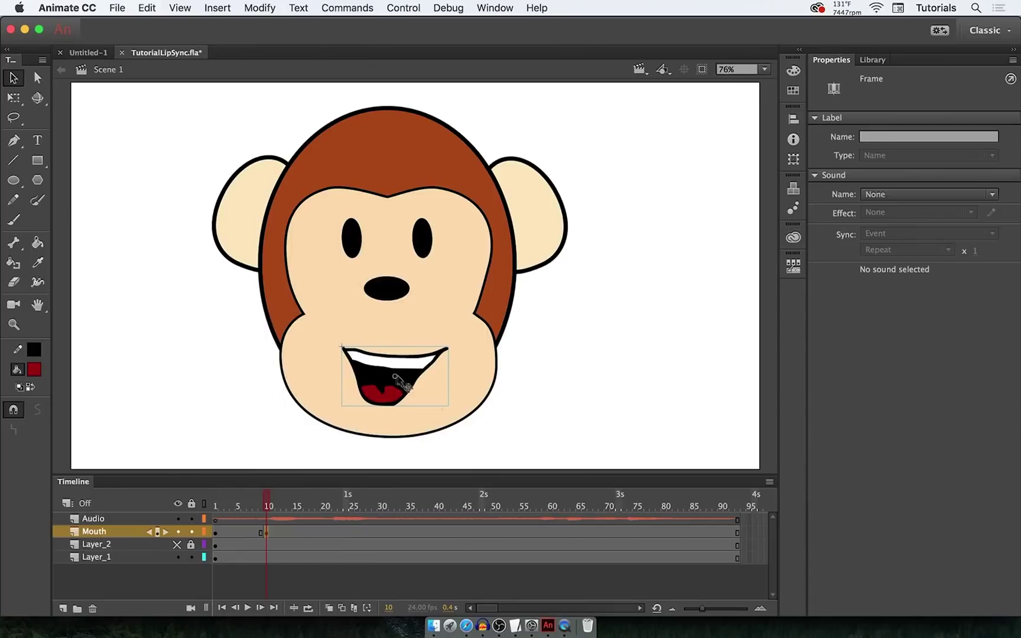
pyautogui.click(793, 266)
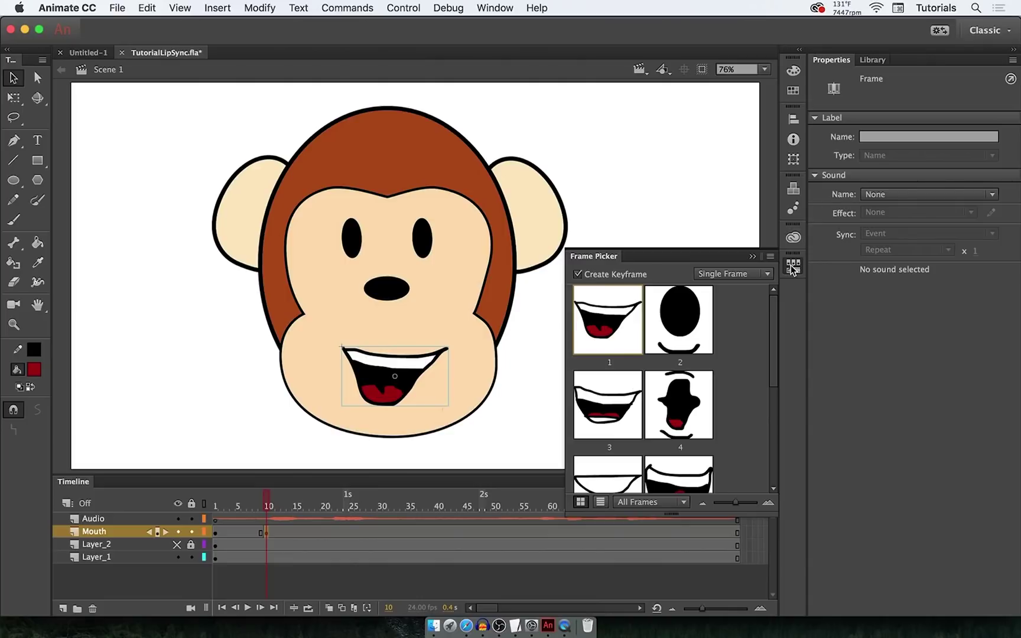
pyautogui.scroll(-5, 698, 371)
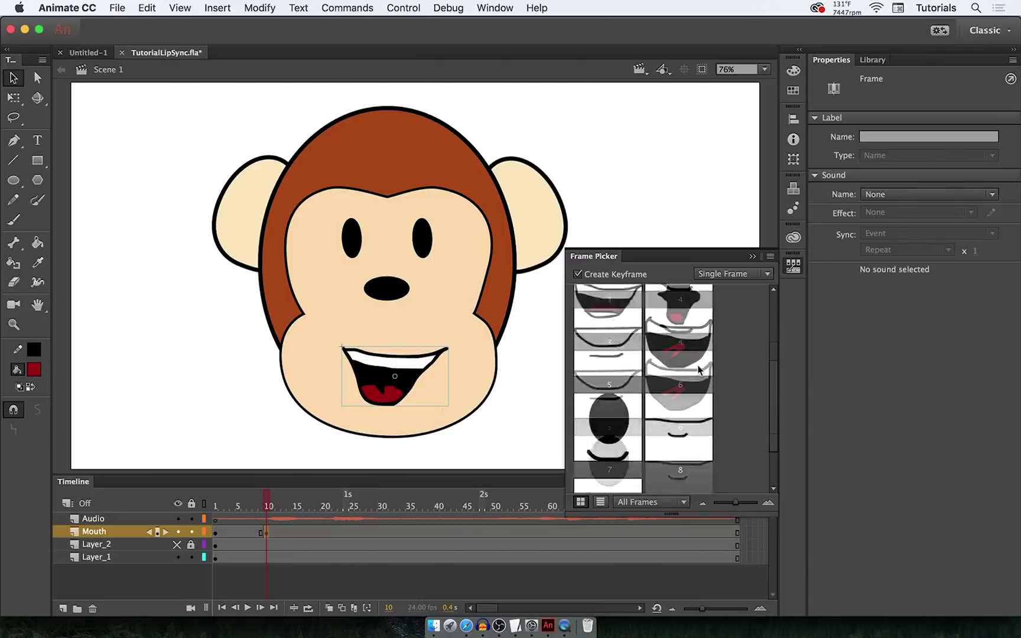
pyautogui.scroll(3, 699, 370)
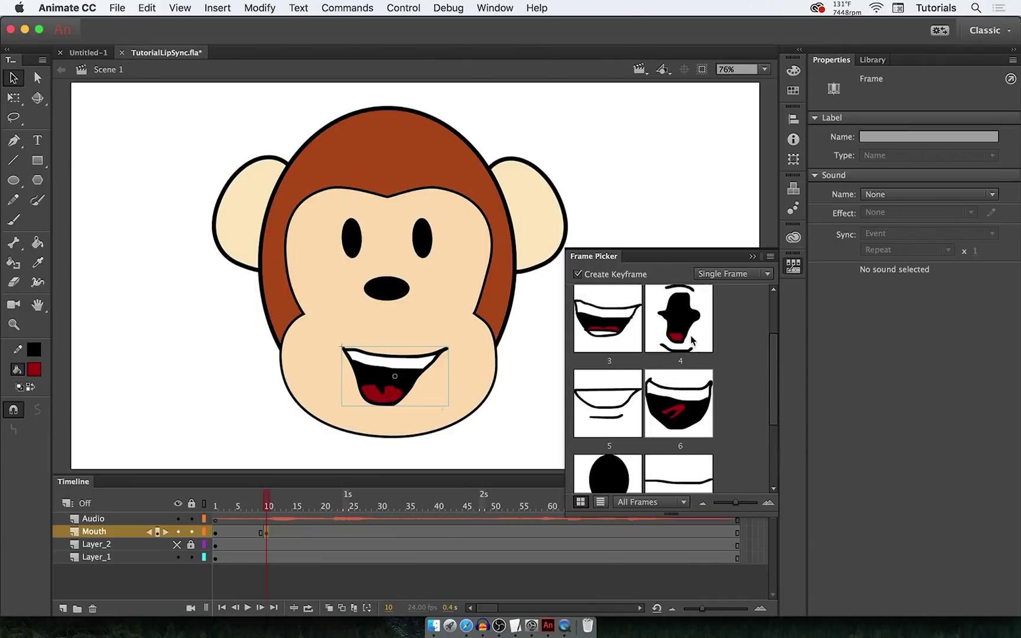
pyautogui.click(690, 338)
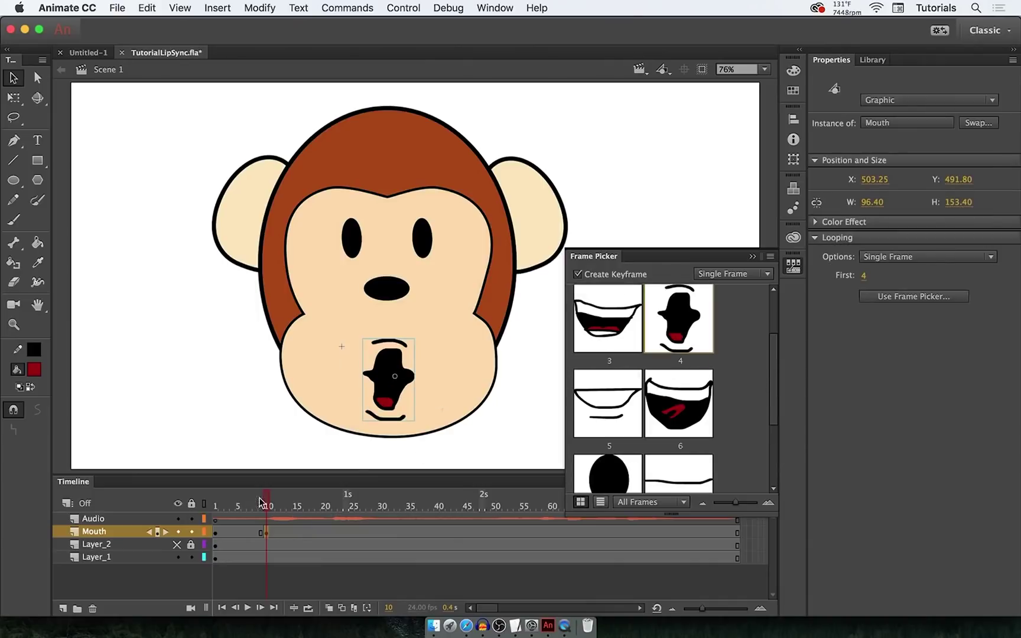
# Add a Mouth keyframe at frame 12 showing the wide open smile.
pyautogui.moveTo(269, 505); pyautogui.dragTo(277, 506)
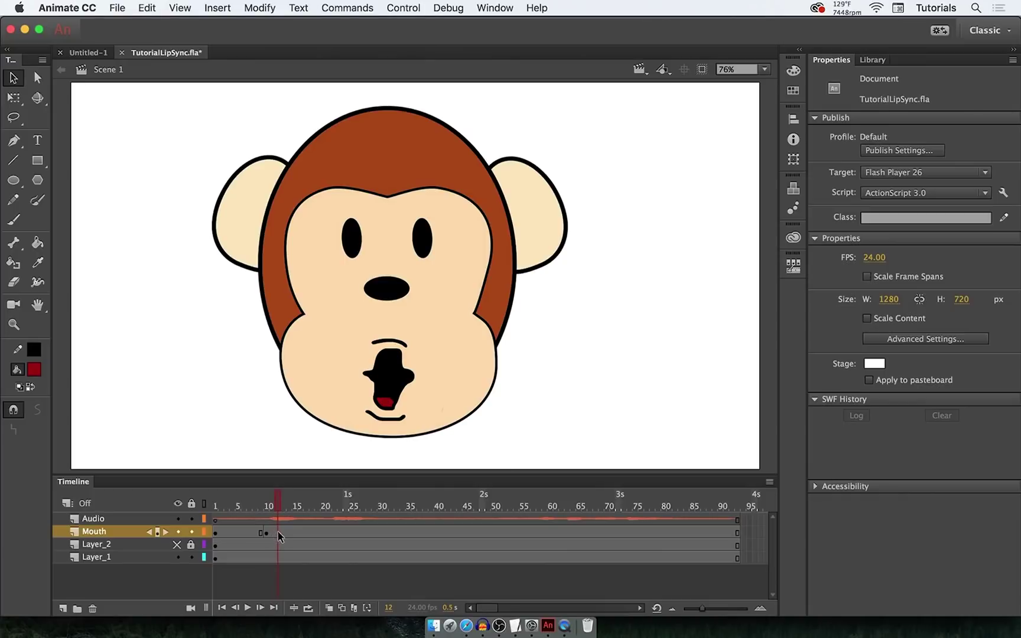
pyautogui.rightClick(278, 530)
pyautogui.click(355, 340)
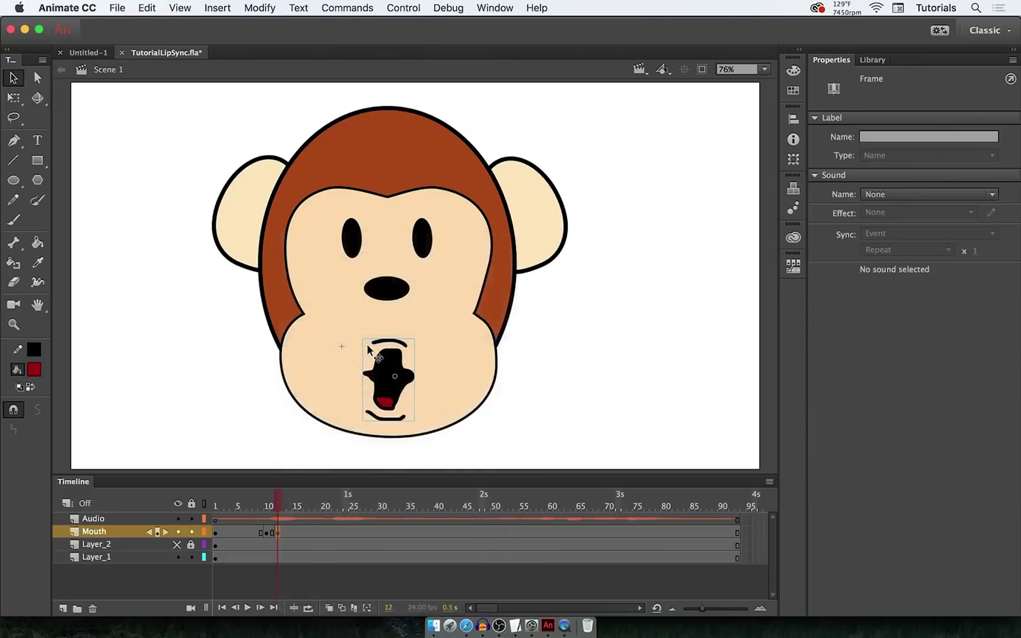
pyautogui.click(793, 265)
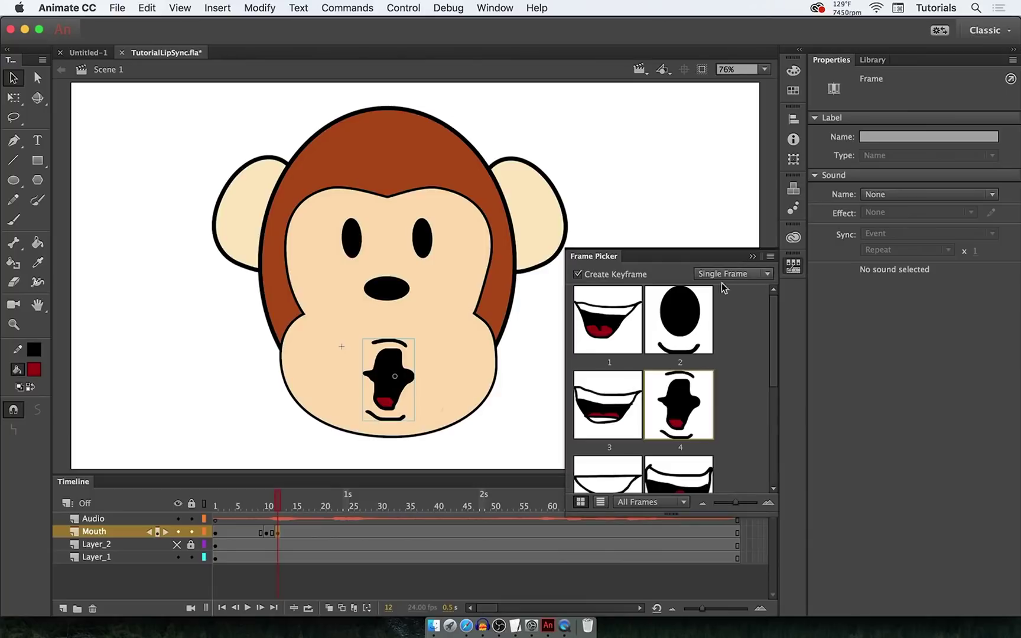
pyautogui.click(605, 399)
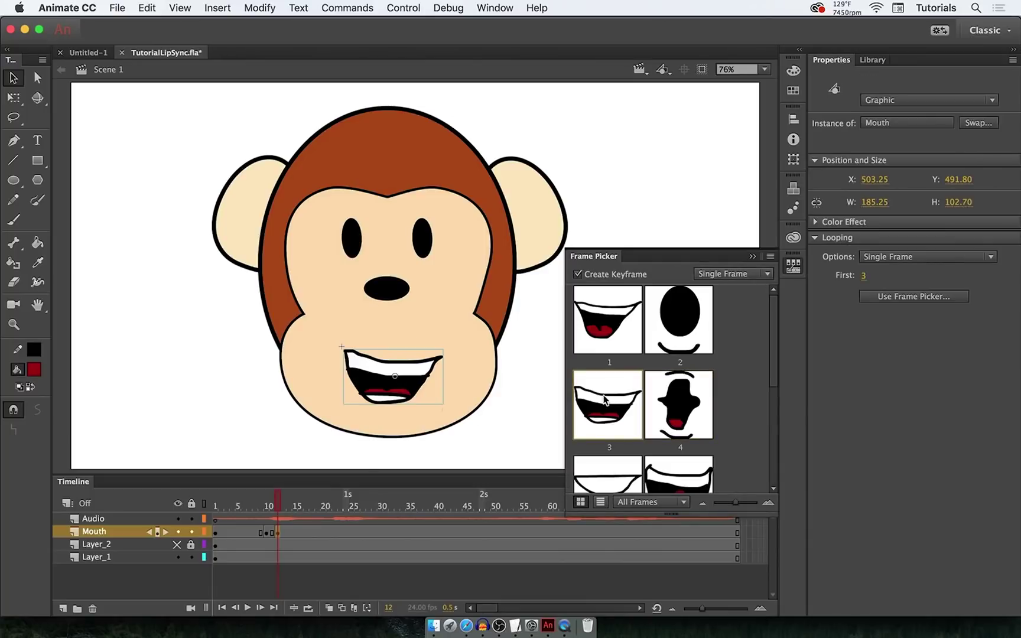
# Add a Mouth keyframe at frame 14 showing clenched-teeth shape 9.
pyautogui.click(283, 501)
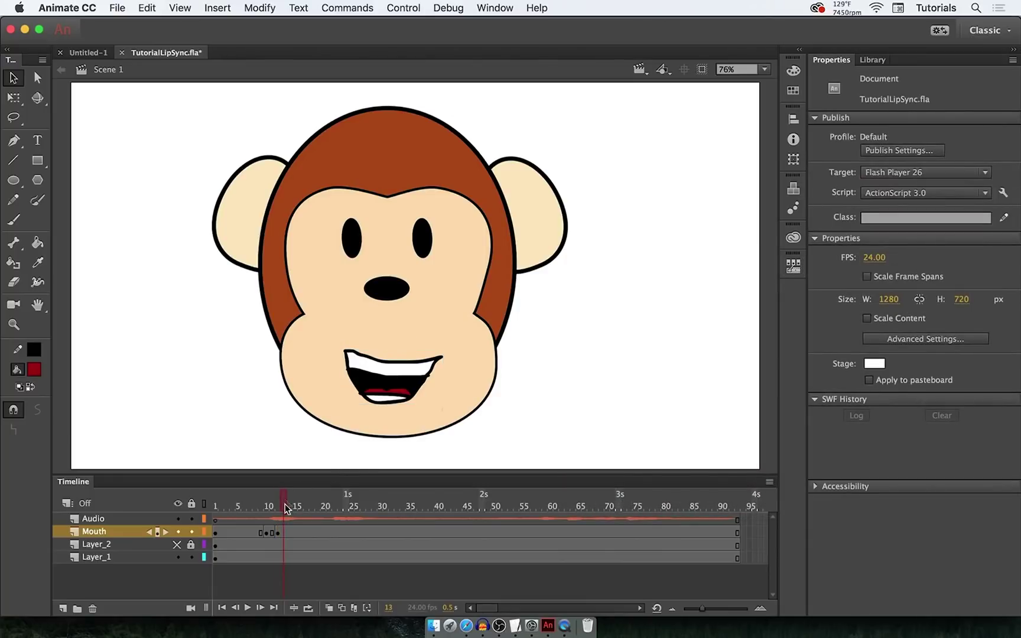
pyautogui.rightClick(286, 530)
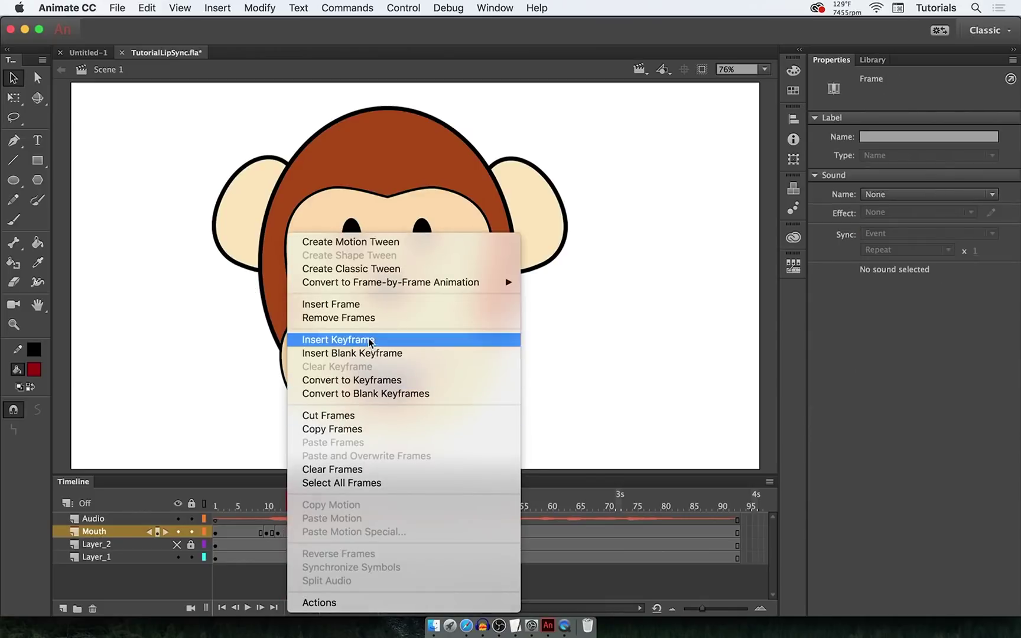
pyautogui.click(339, 339)
pyautogui.click(797, 271)
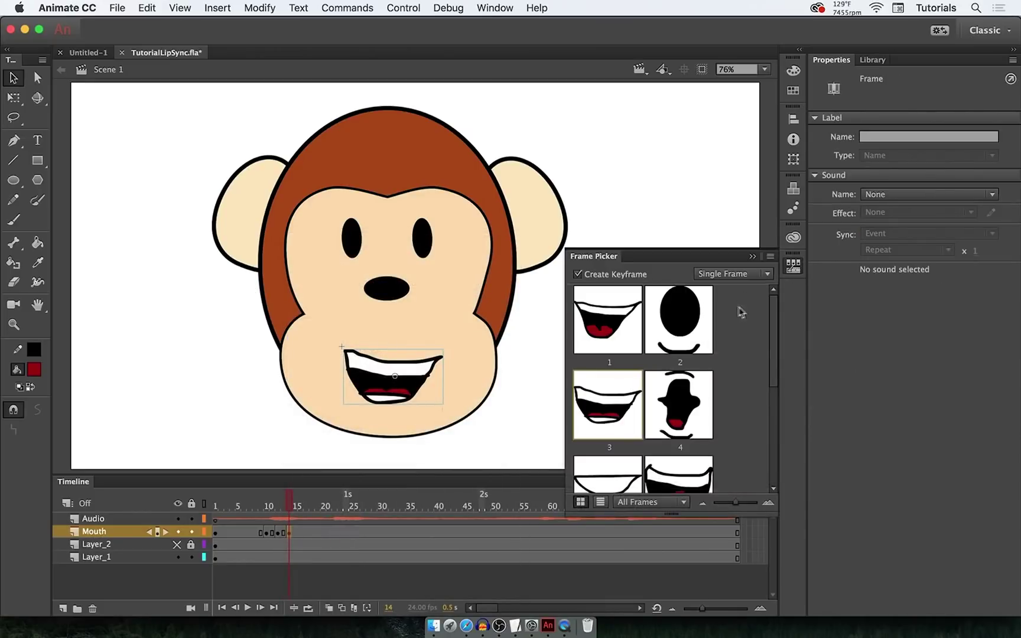
pyautogui.moveTo(770, 310); pyautogui.dragTo(765, 403)
pyautogui.click(616, 434)
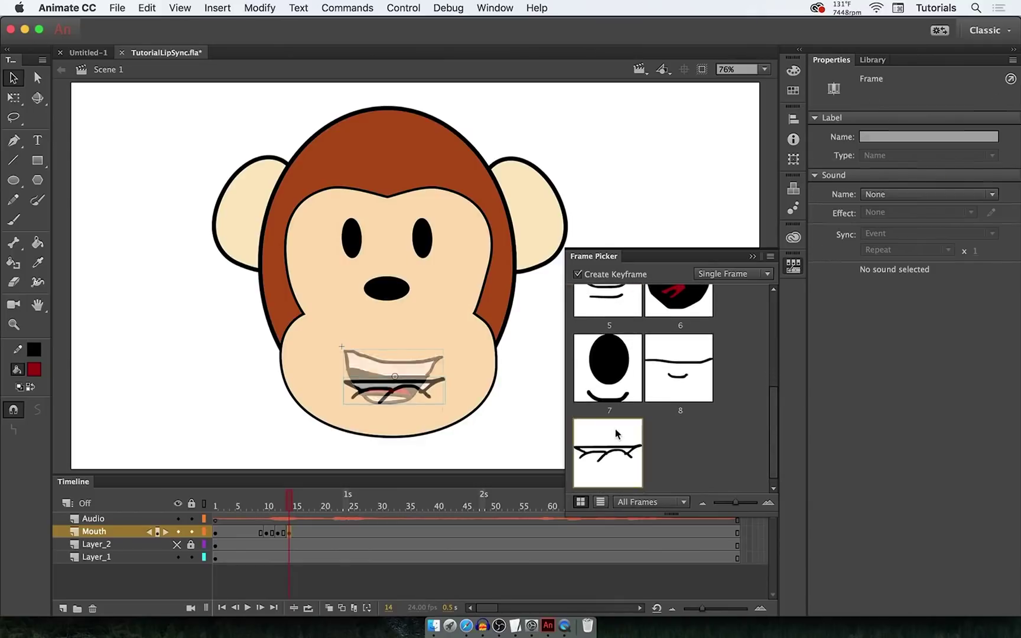
# Add a Mouth keyframe at frame 15 showing the round O shape, then scrub to review.
pyautogui.click(296, 501)
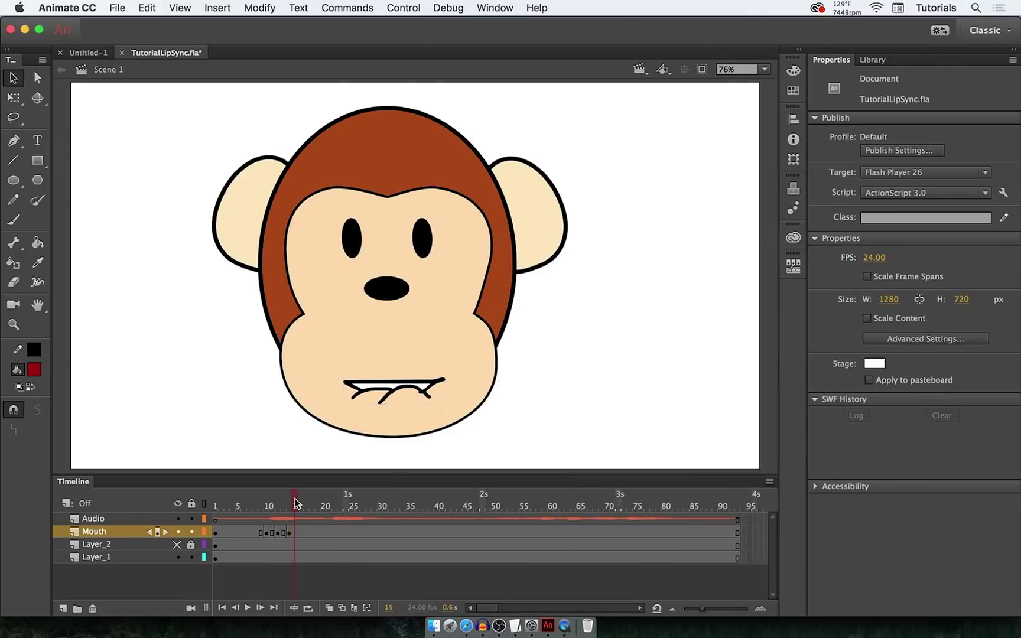
pyautogui.rightClick(298, 532)
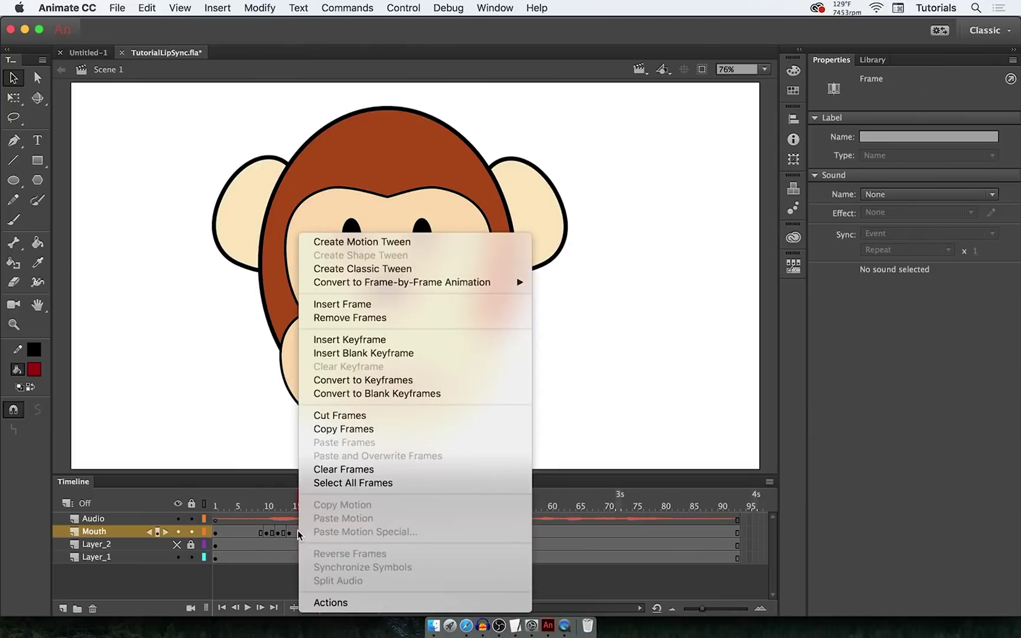
pyautogui.click(380, 340)
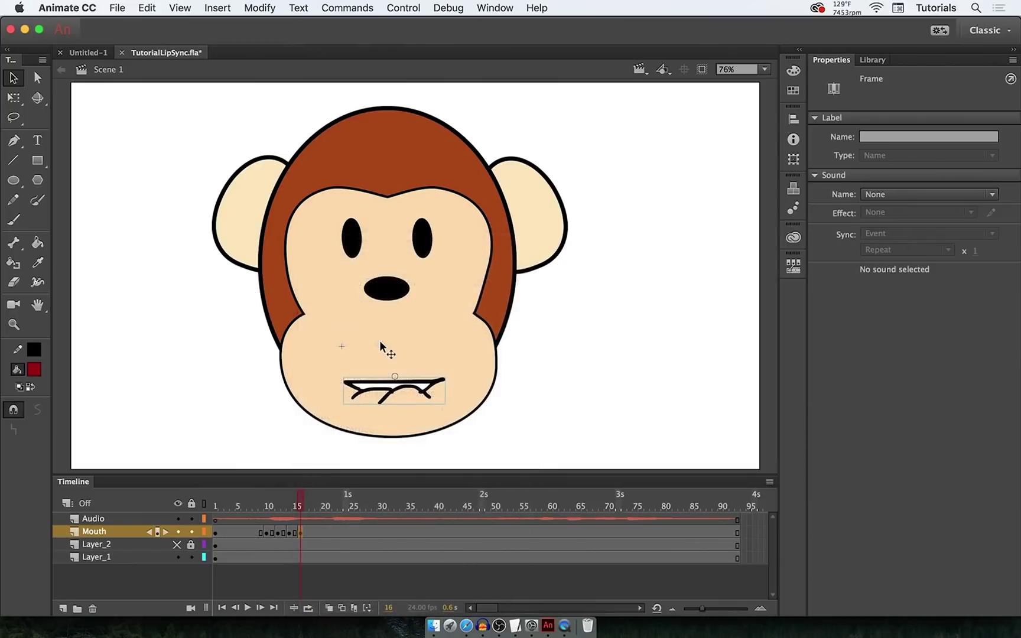
pyautogui.click(793, 267)
pyautogui.moveTo(770, 407); pyautogui.dragTo(769, 298)
pyautogui.click(672, 324)
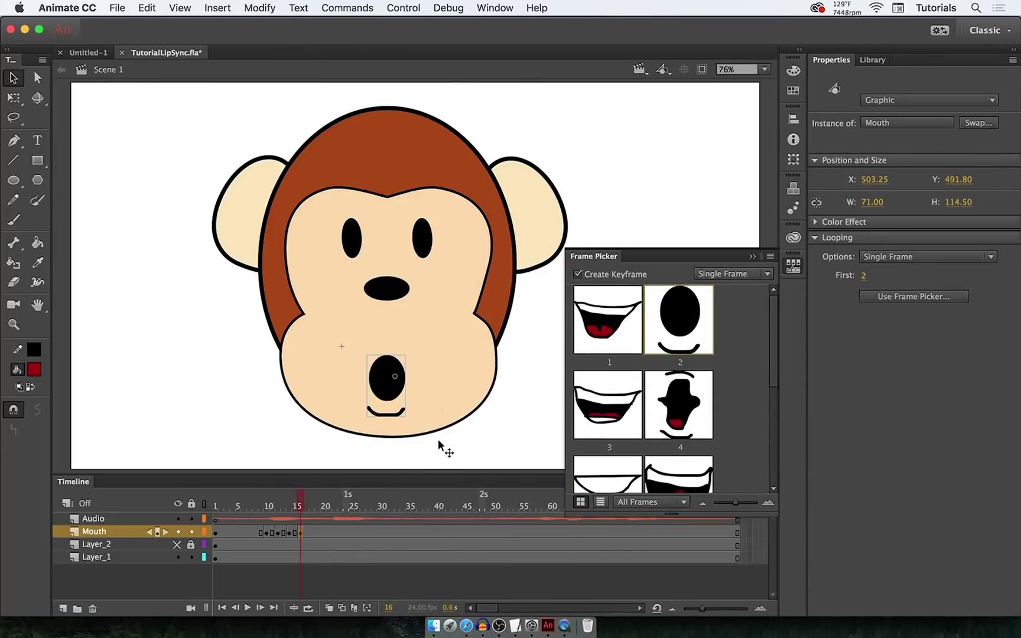
pyautogui.moveTo(296, 500); pyautogui.dragTo(332, 504)
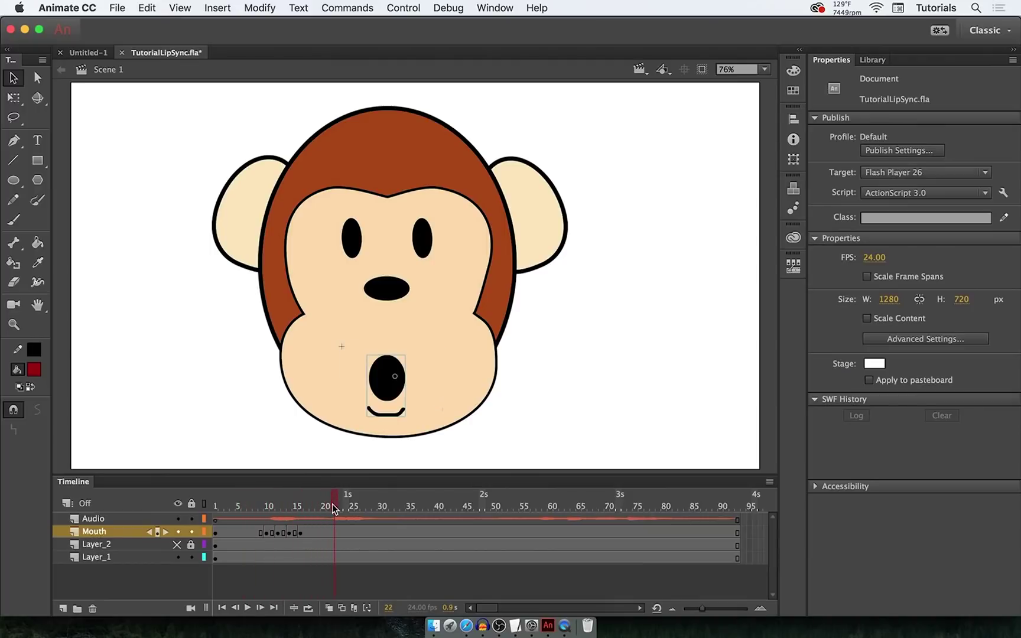
# Add a Mouth keyframe at frame 22 set to closed mouth shape 8.
pyautogui.click(332, 531)
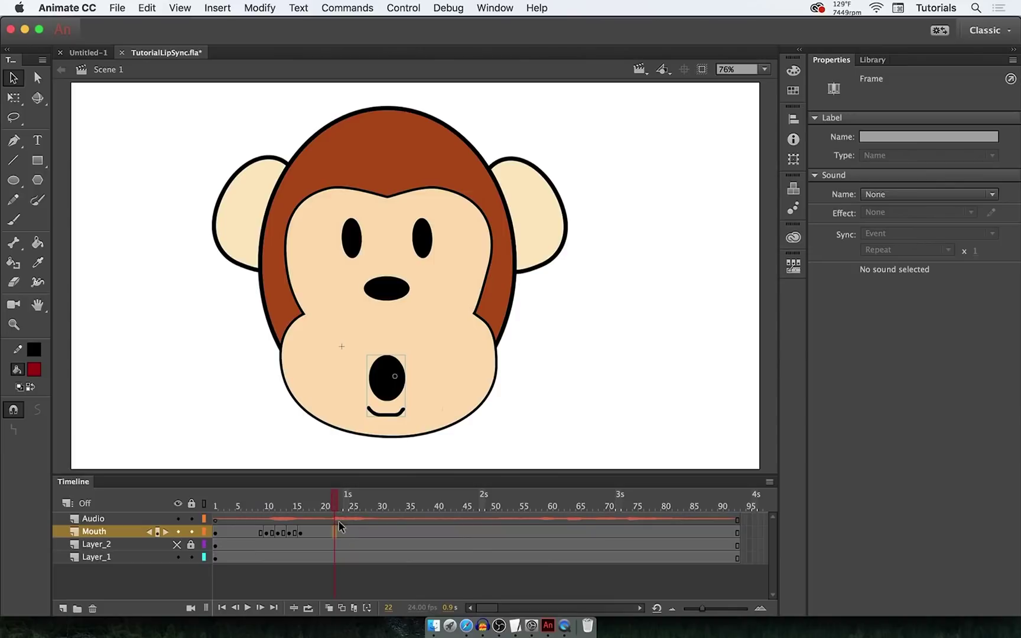
pyautogui.rightClick(334, 535)
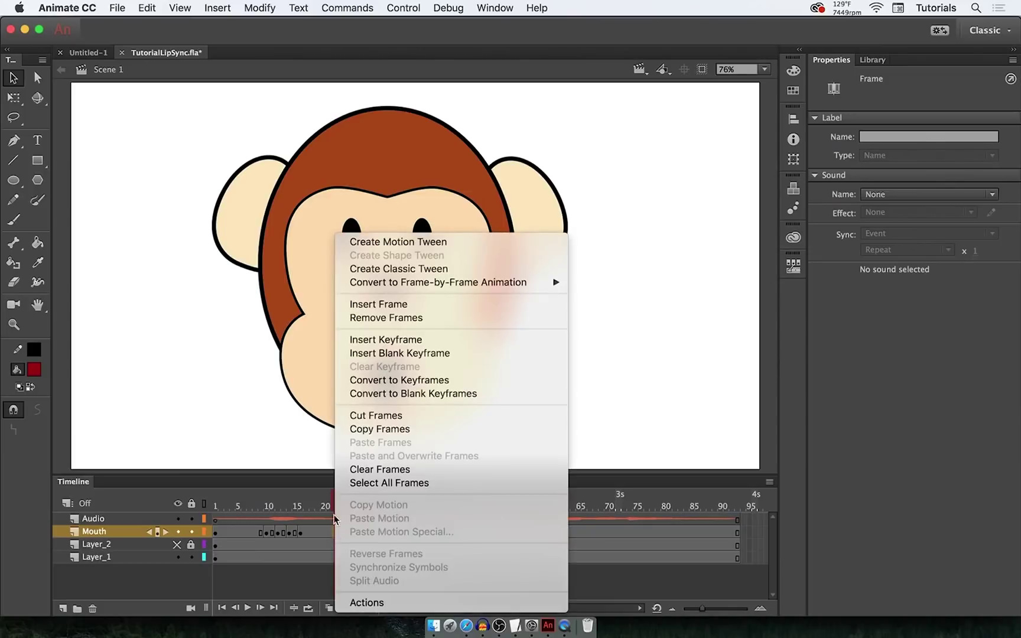
pyautogui.click(406, 342)
pyautogui.click(792, 266)
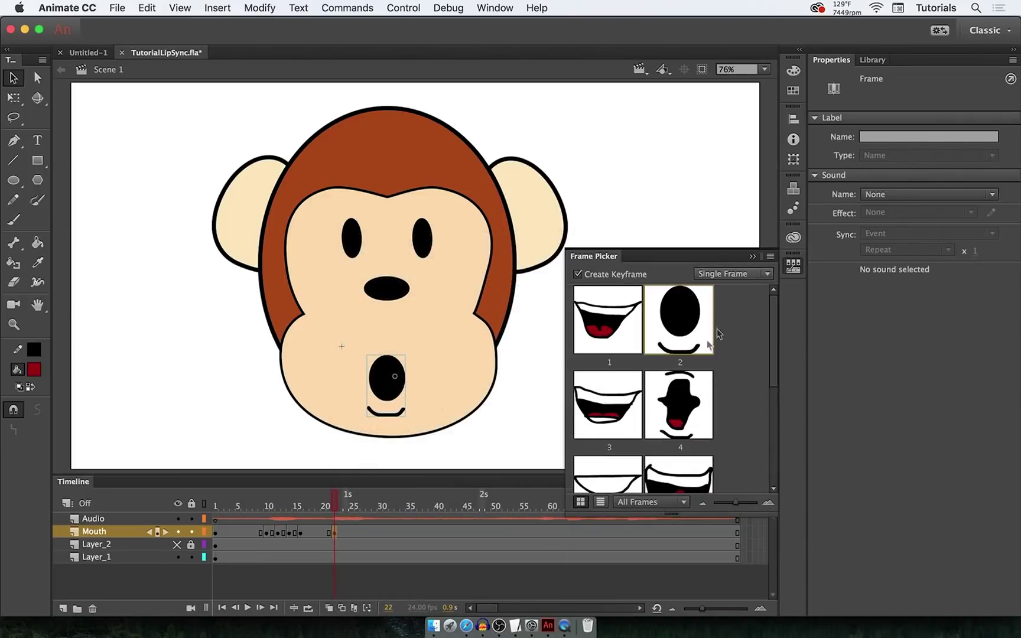
pyautogui.moveTo(774, 345); pyautogui.dragTo(771, 406)
pyautogui.click(681, 426)
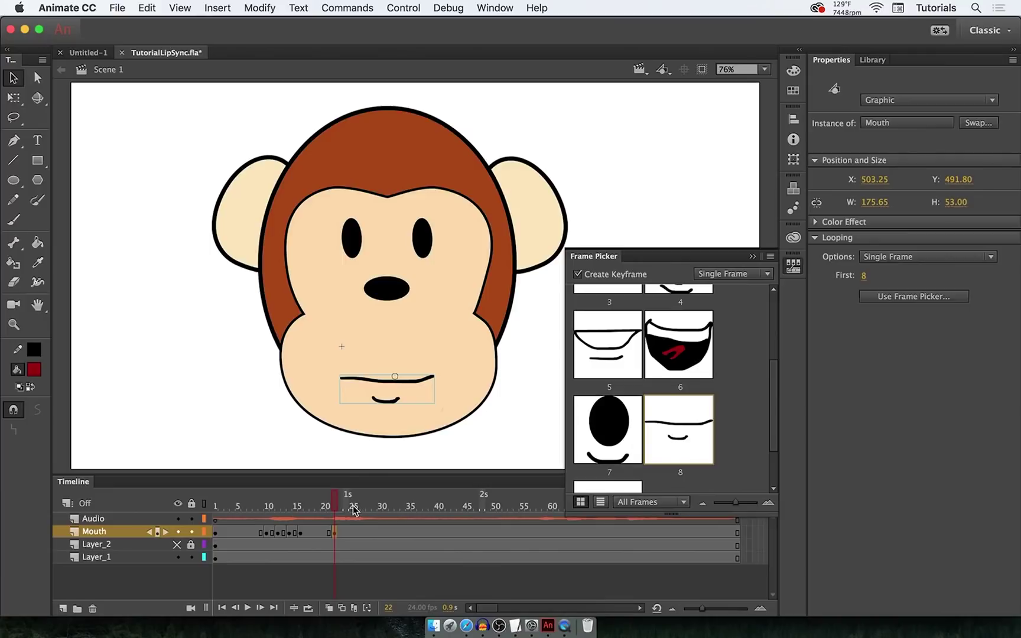
# Add a Mouth keyframe at frame 23 set to open smile shape 3.
pyautogui.moveTo(334, 505); pyautogui.dragTo(341, 506)
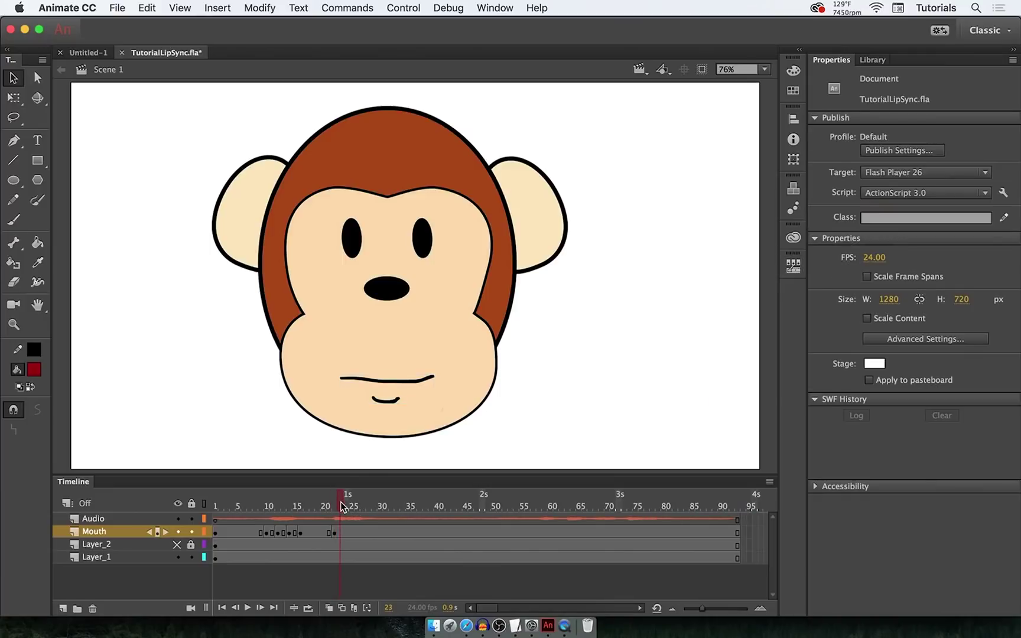
pyautogui.rightClick(343, 531)
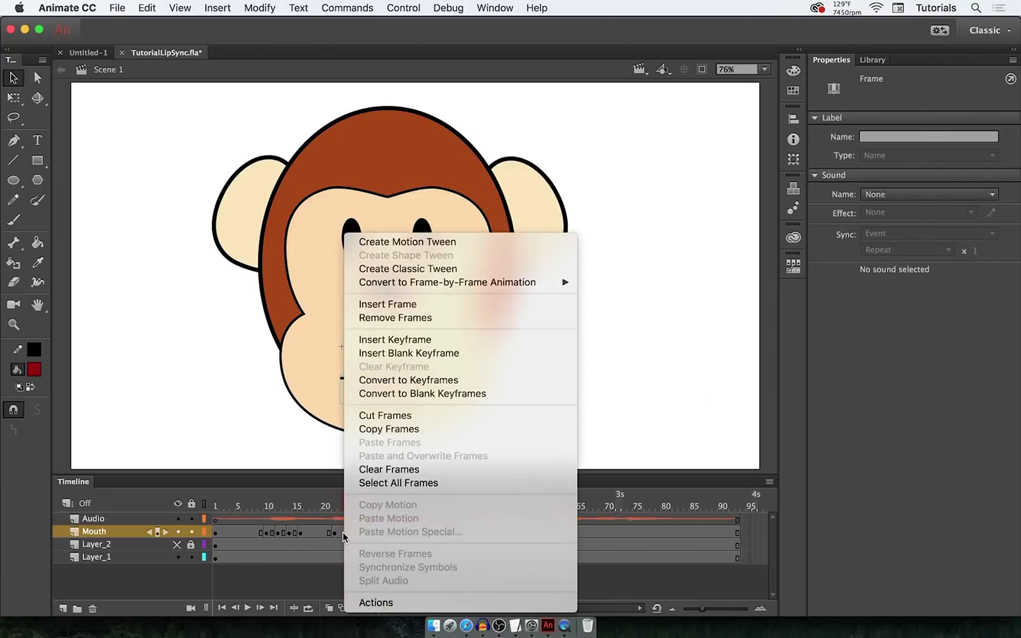
pyautogui.click(409, 346)
pyautogui.click(794, 266)
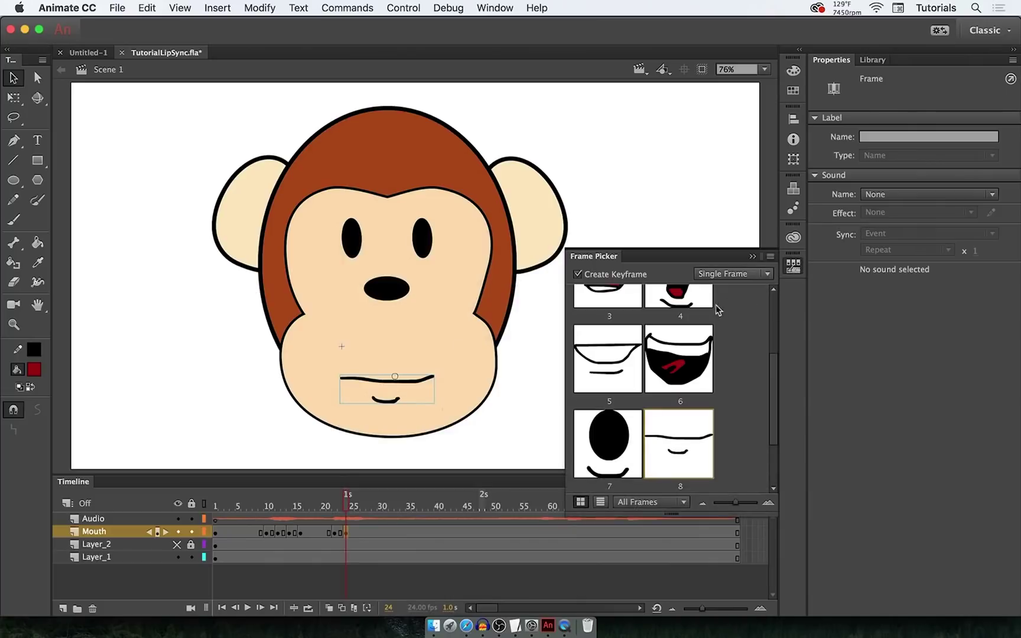
pyautogui.scroll(4, 666, 359)
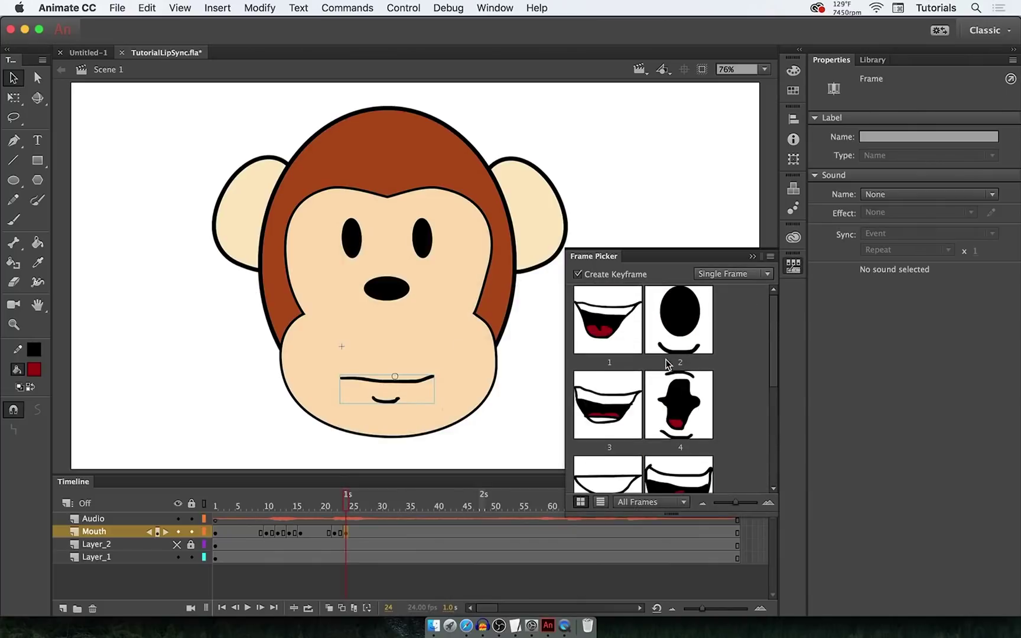
pyautogui.click(604, 394)
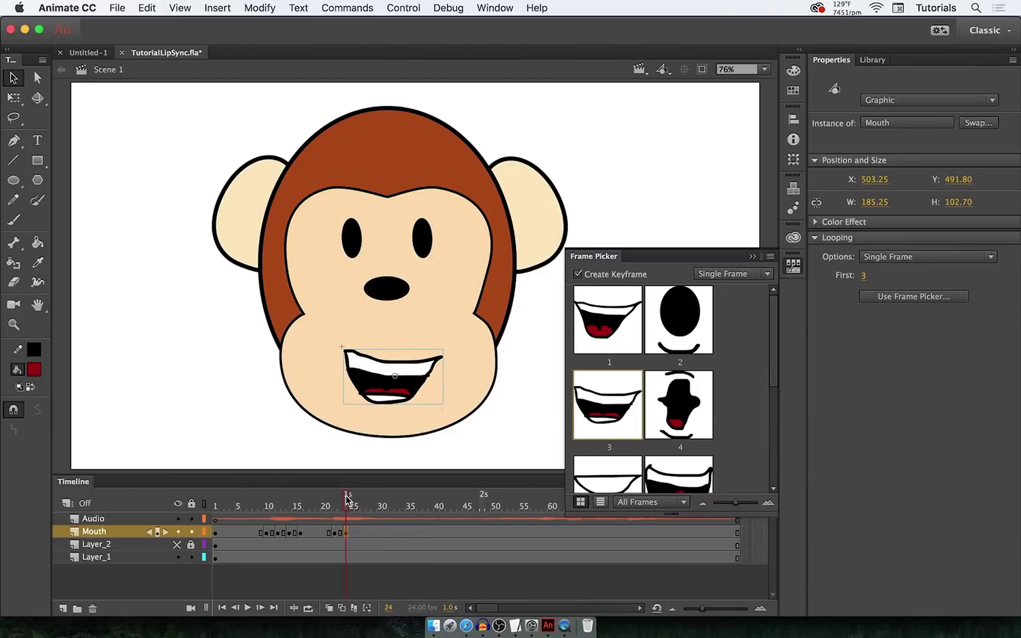
# Add a Mouth keyframe at frame 27 set back to closed shape 8.
pyautogui.moveTo(348, 499); pyautogui.dragTo(364, 503)
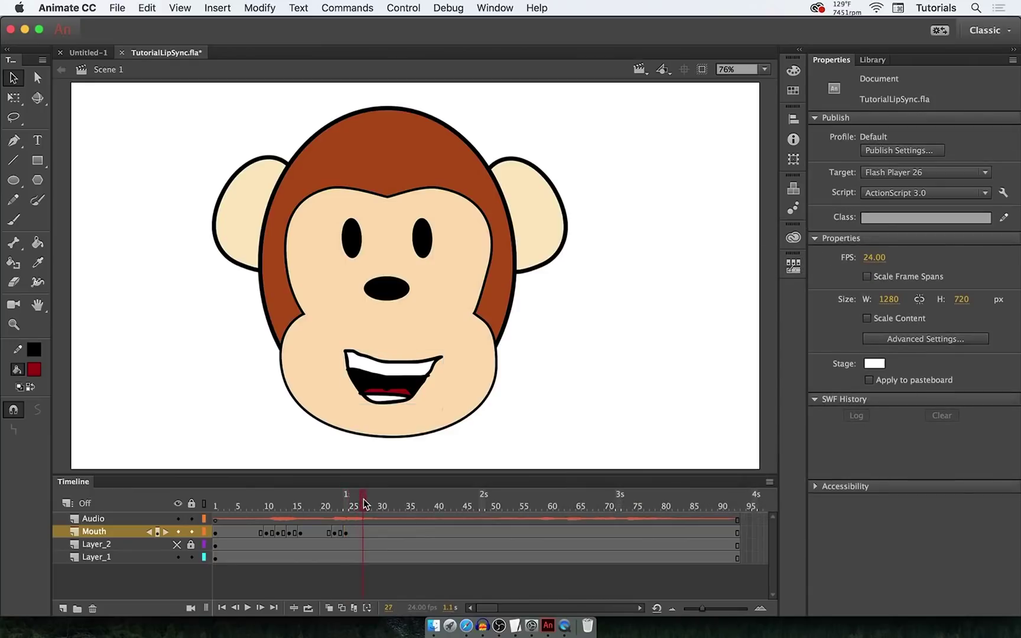
pyautogui.rightClick(360, 532)
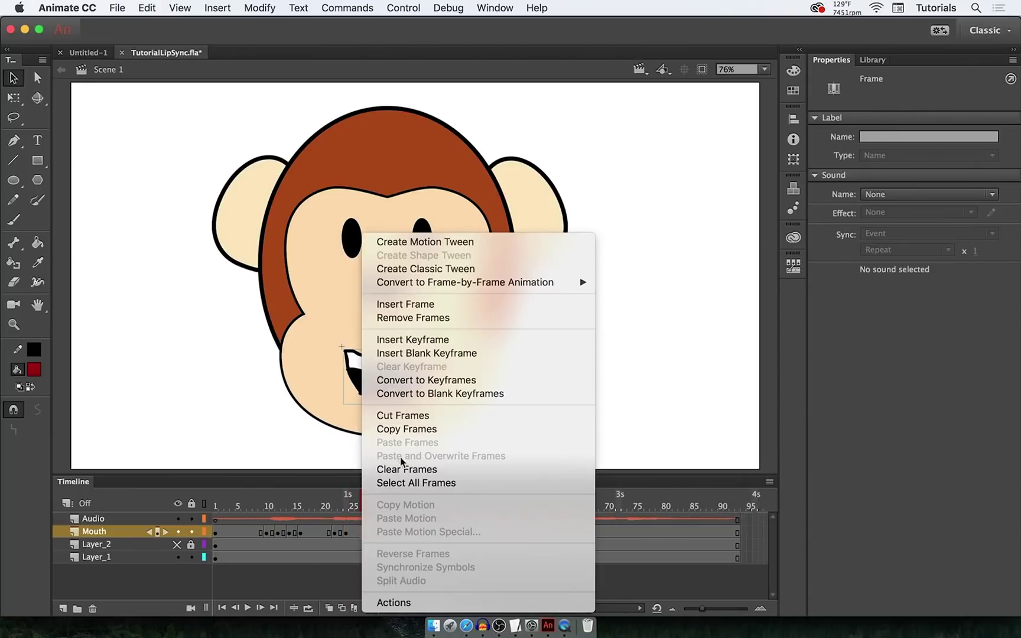
pyautogui.click(445, 340)
pyautogui.click(794, 265)
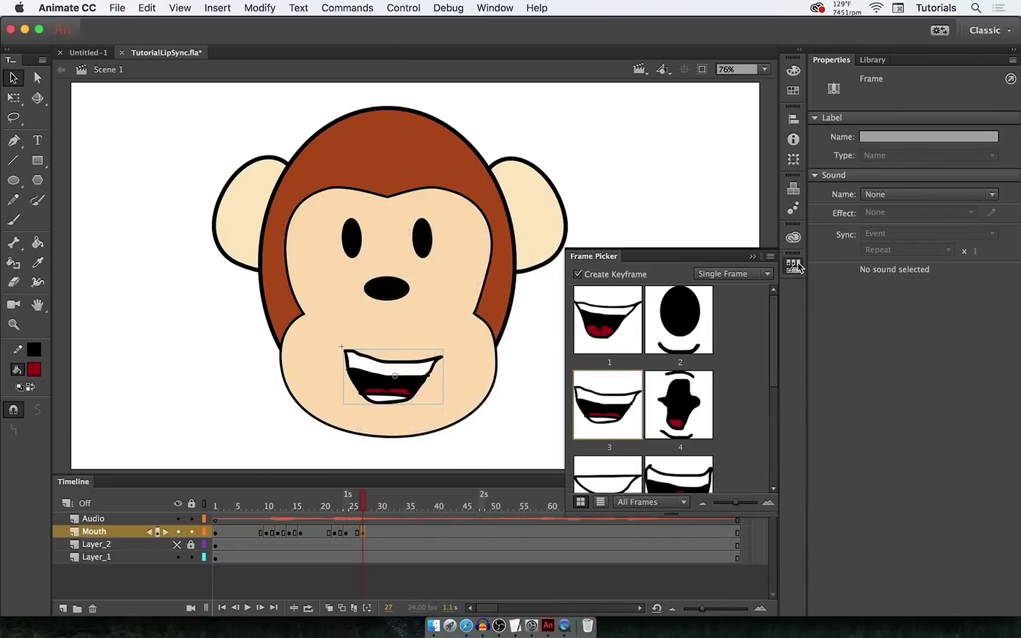
pyautogui.moveTo(777, 329); pyautogui.dragTo(776, 417)
pyautogui.click(689, 447)
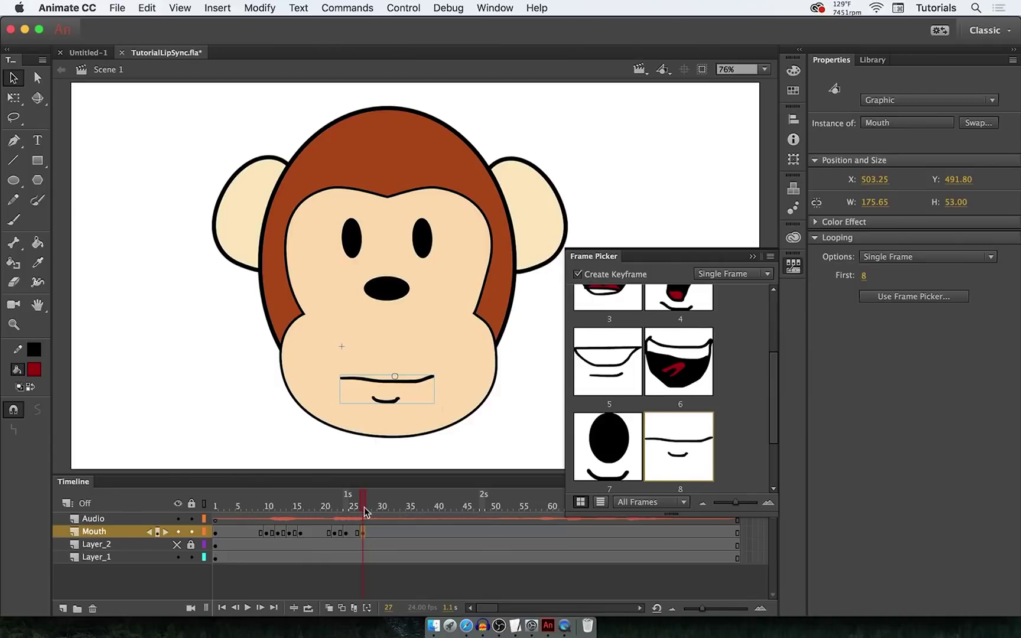
# Rewind to frame 1 and play the animation to check the lip sync.
pyautogui.moveTo(364, 505); pyautogui.dragTo(214, 504)
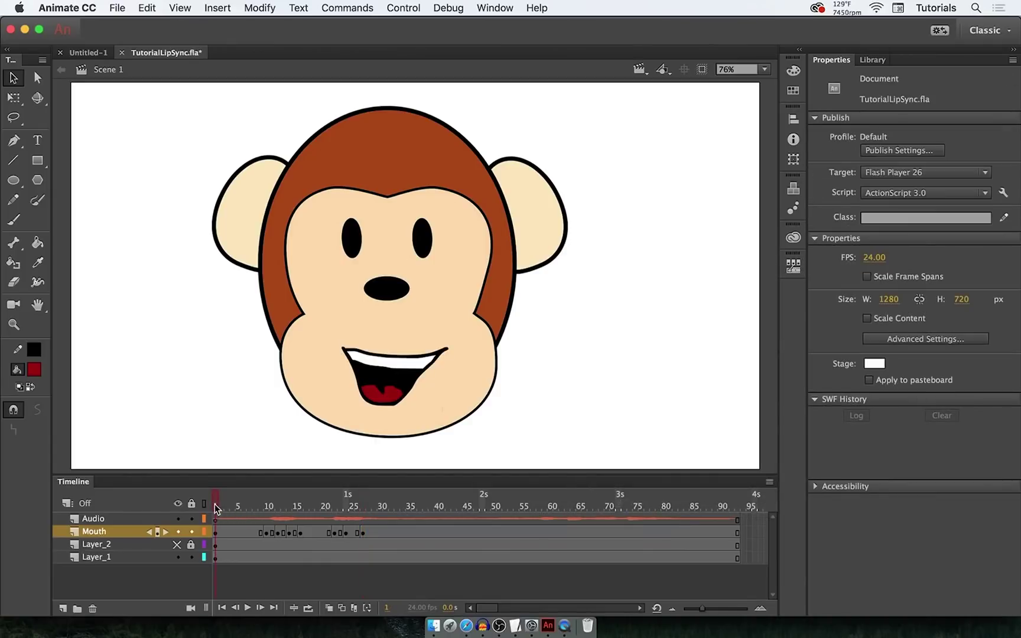
pyautogui.press('Return')
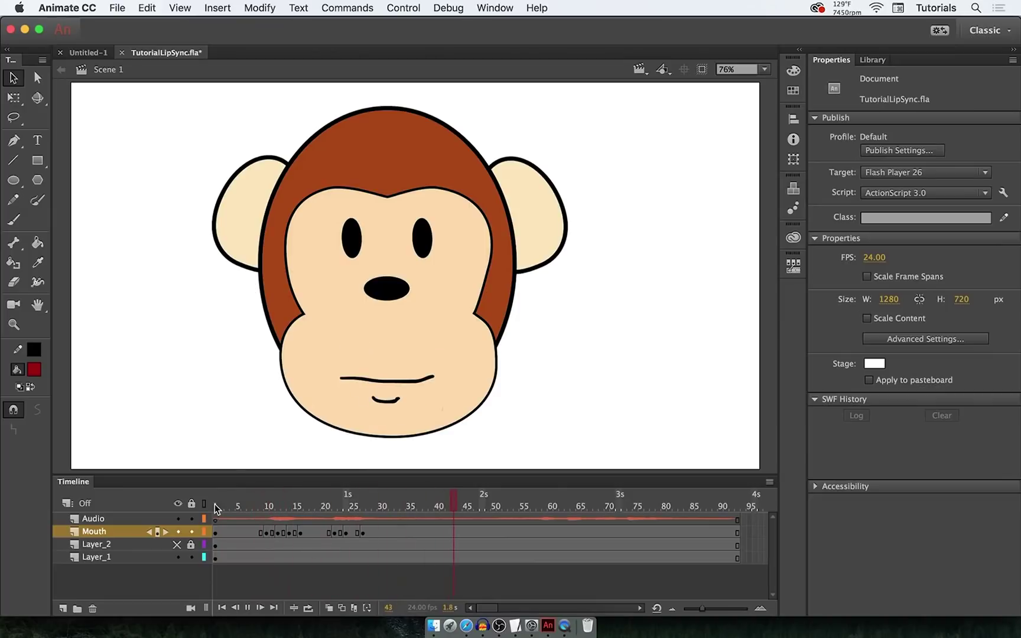
pyautogui.press('Return')
pyautogui.click(217, 507)
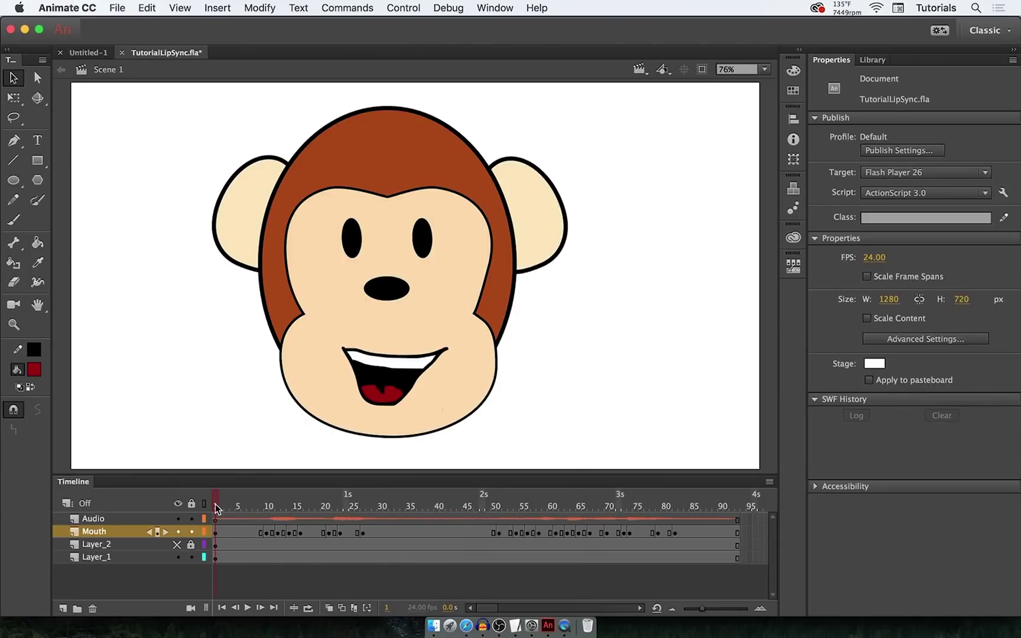
pyautogui.press('Return')
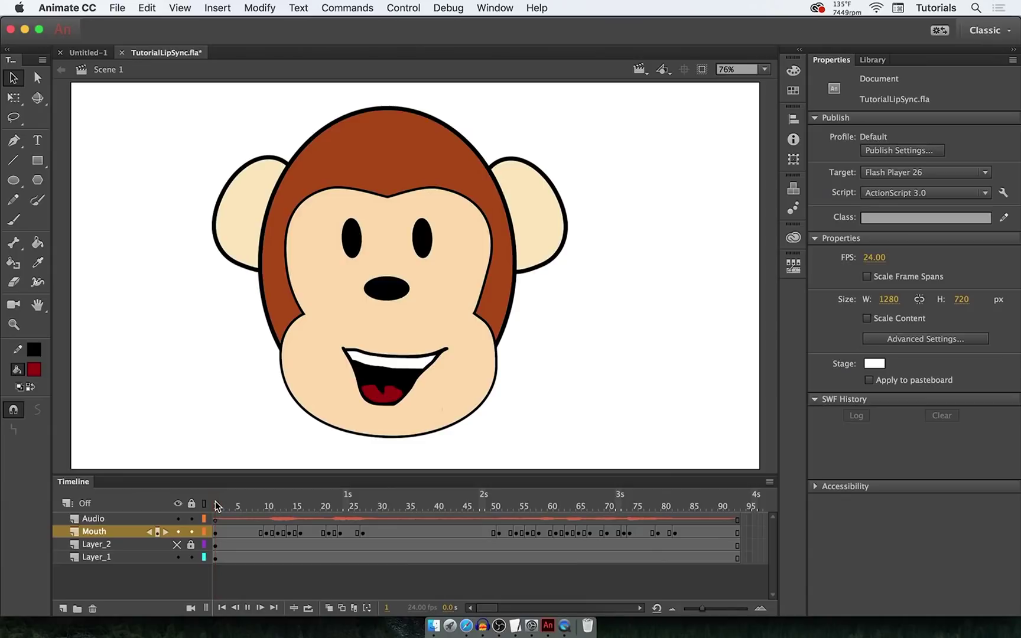